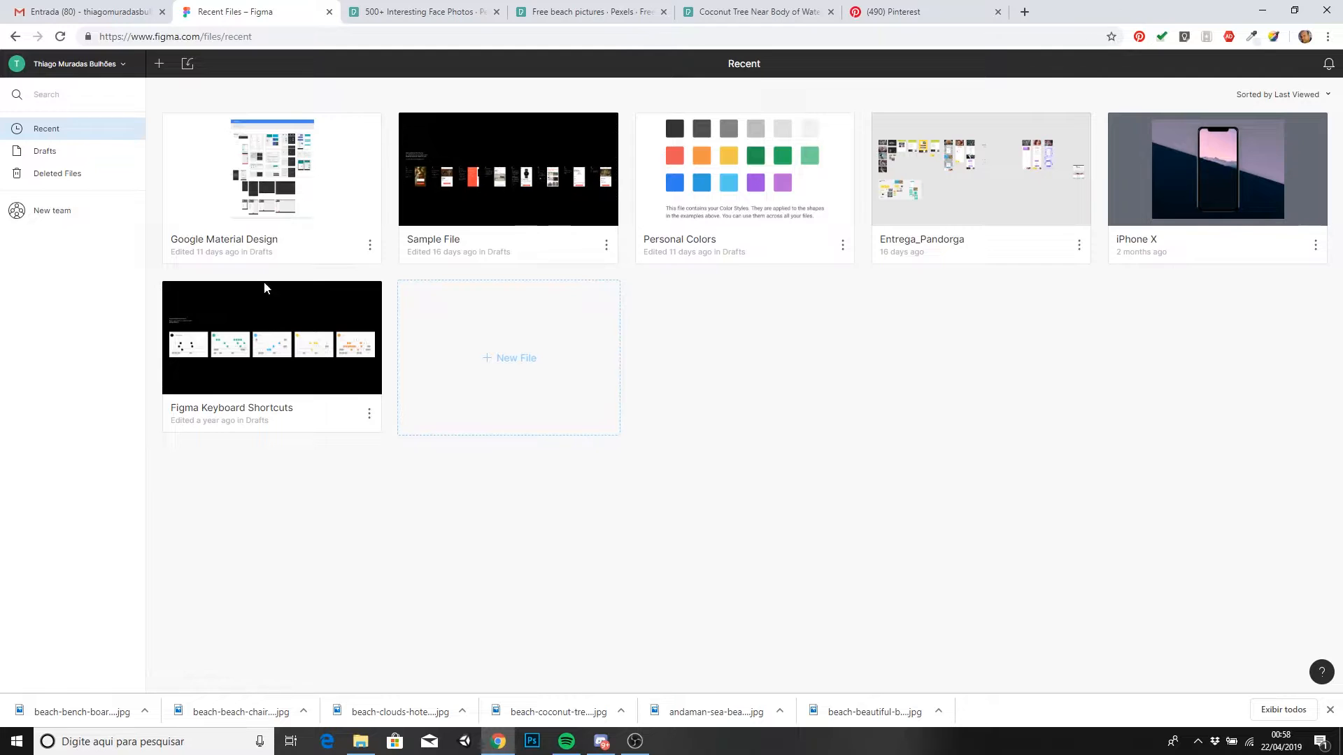
- Open the Google Material Design file in a separate tab and return to the recent files
left_click(272, 181)
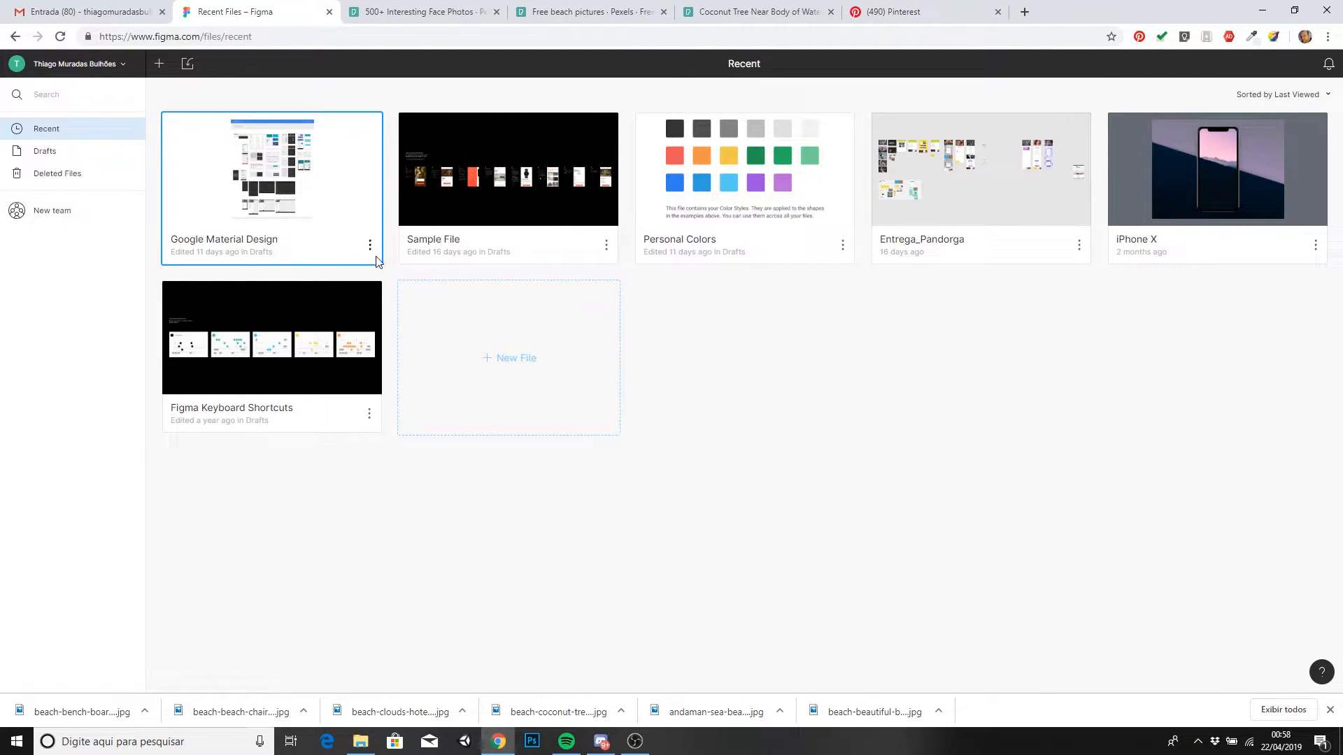
right_click(304, 184)
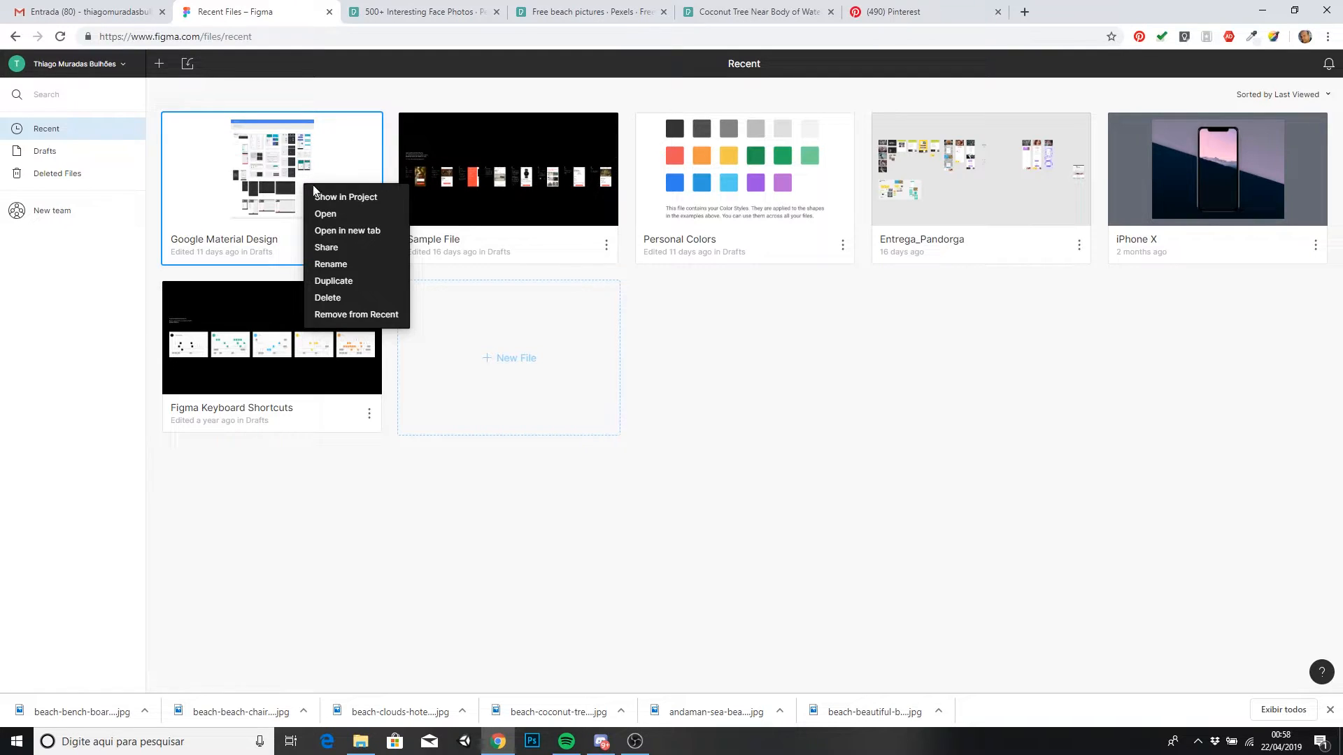
left_click(333, 230)
left_click(260, 12)
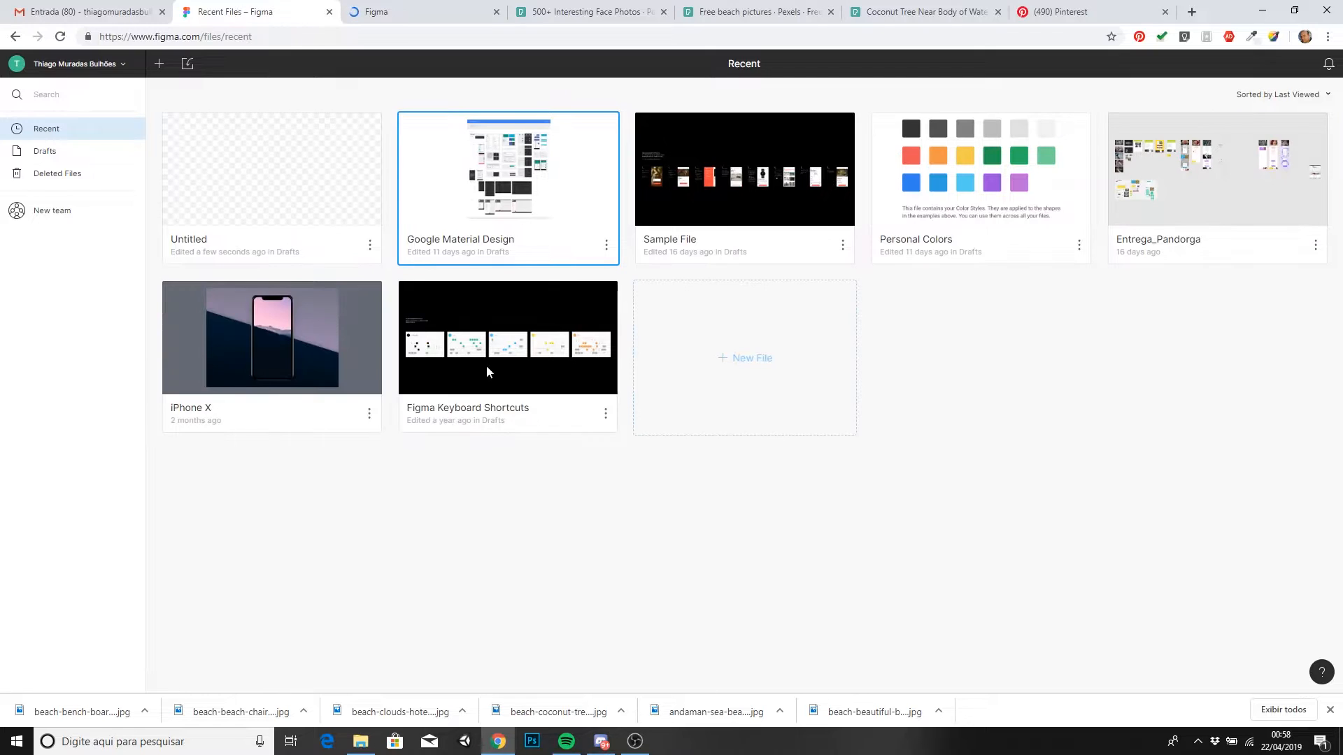
- Open the Untitled draft and rename it as "teste"
left_click(301, 232)
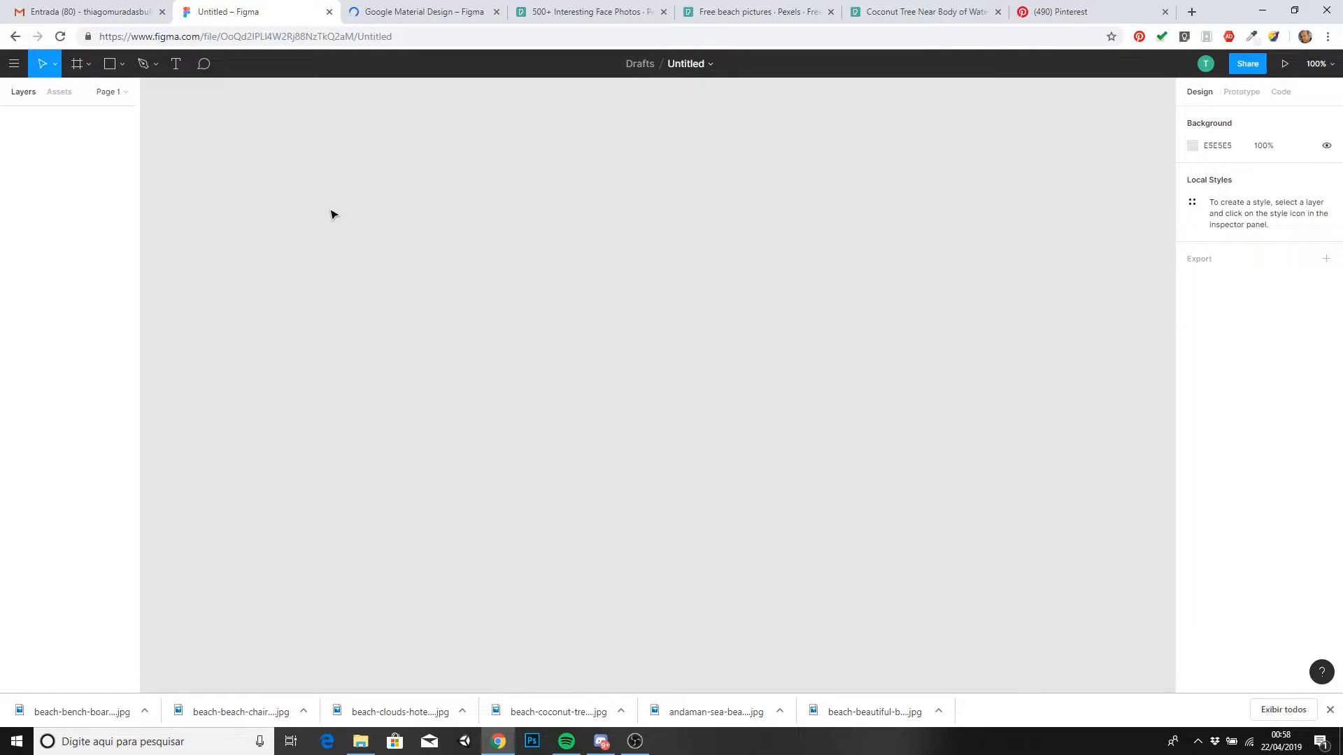
left_click(678, 65)
type("teste")
key("Return")
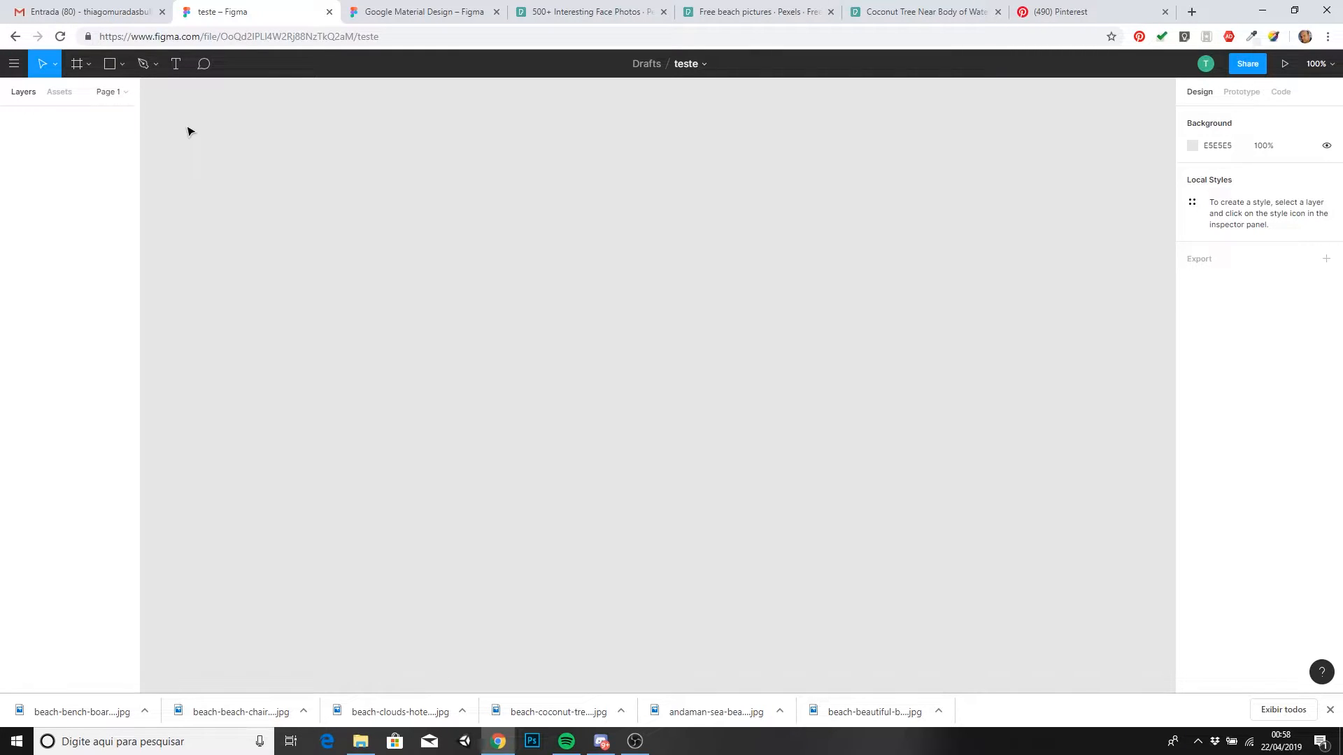
- Look through the frame size presets and add a 360 × 640 Android phone frame
left_click(79, 64)
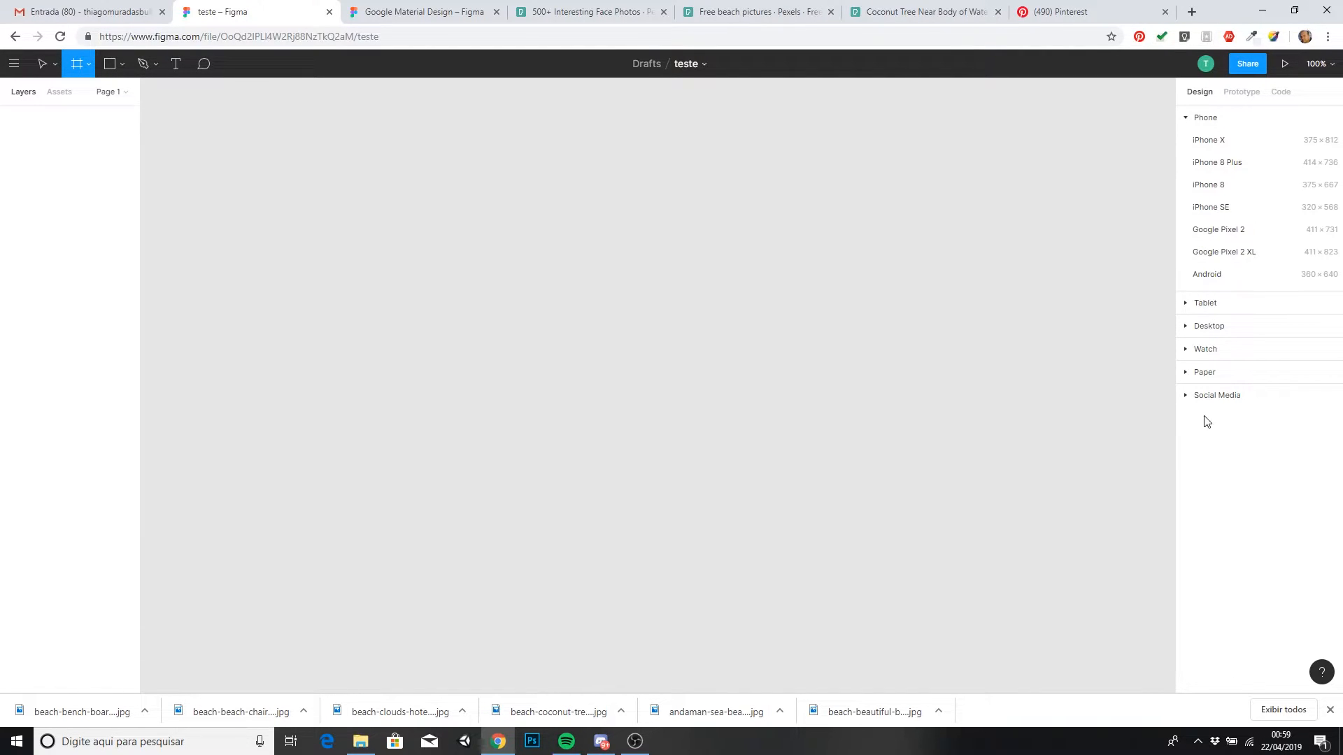
left_click(1203, 397)
left_click(1198, 218)
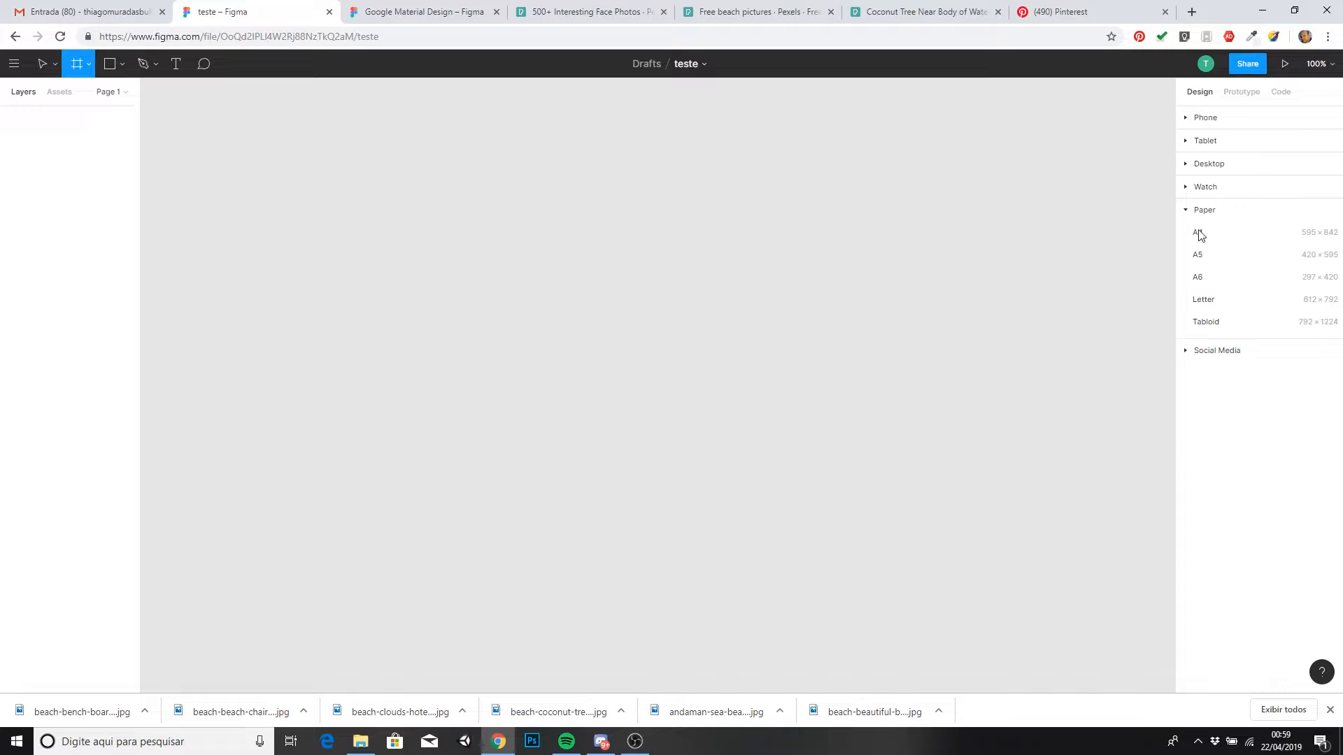
left_click(1205, 166)
left_click(1206, 145)
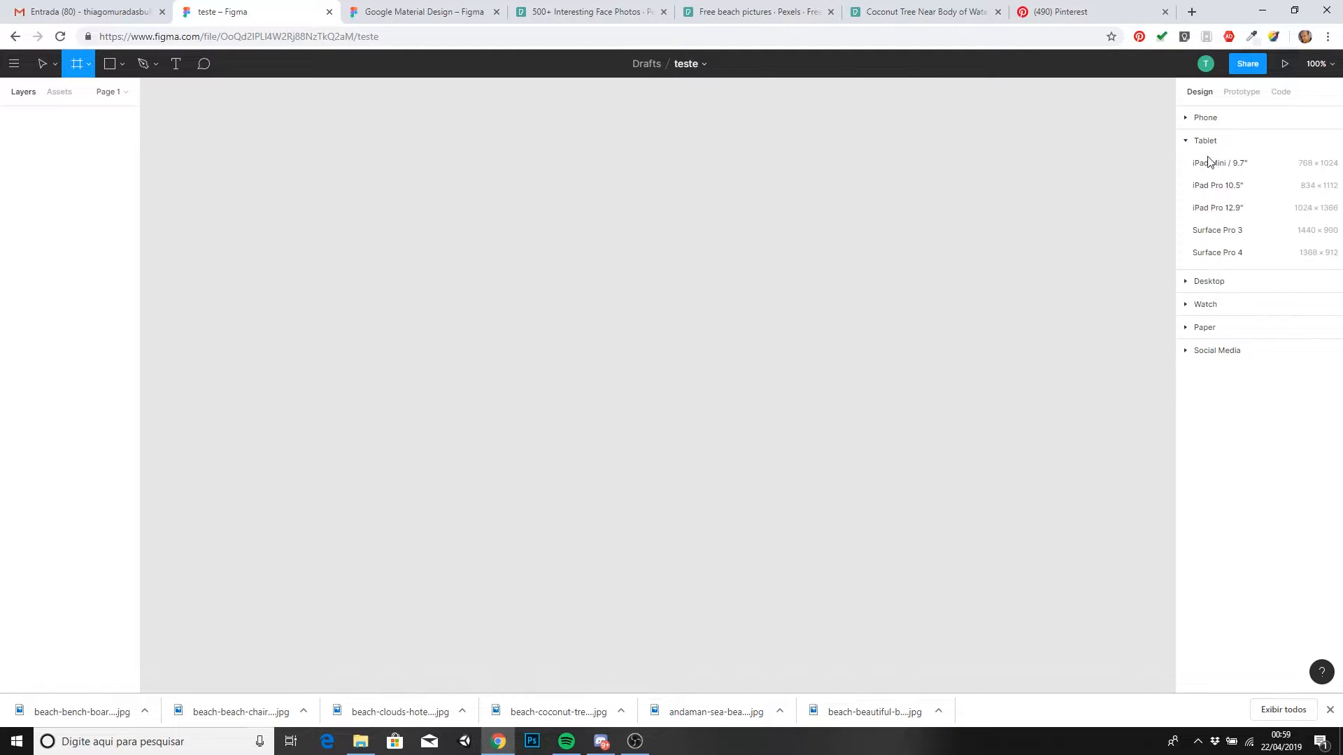
left_click(1203, 119)
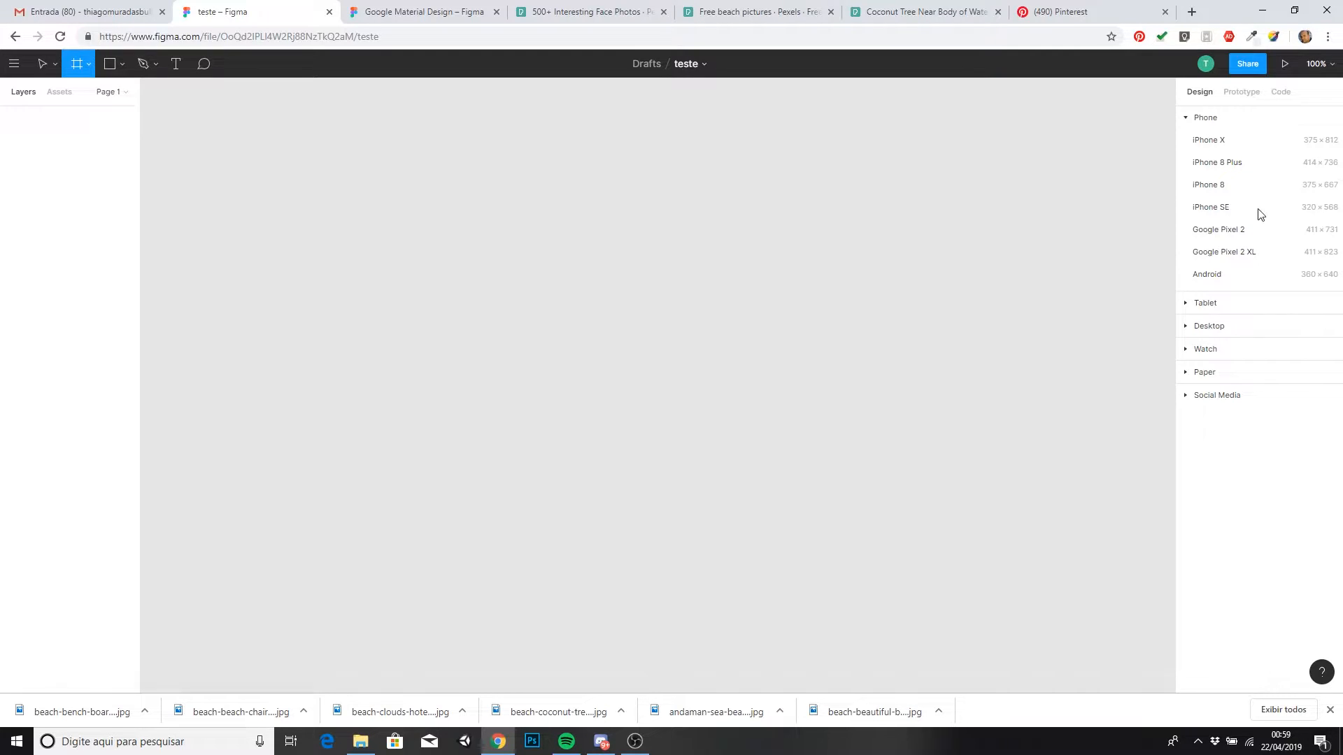
left_click(1220, 280)
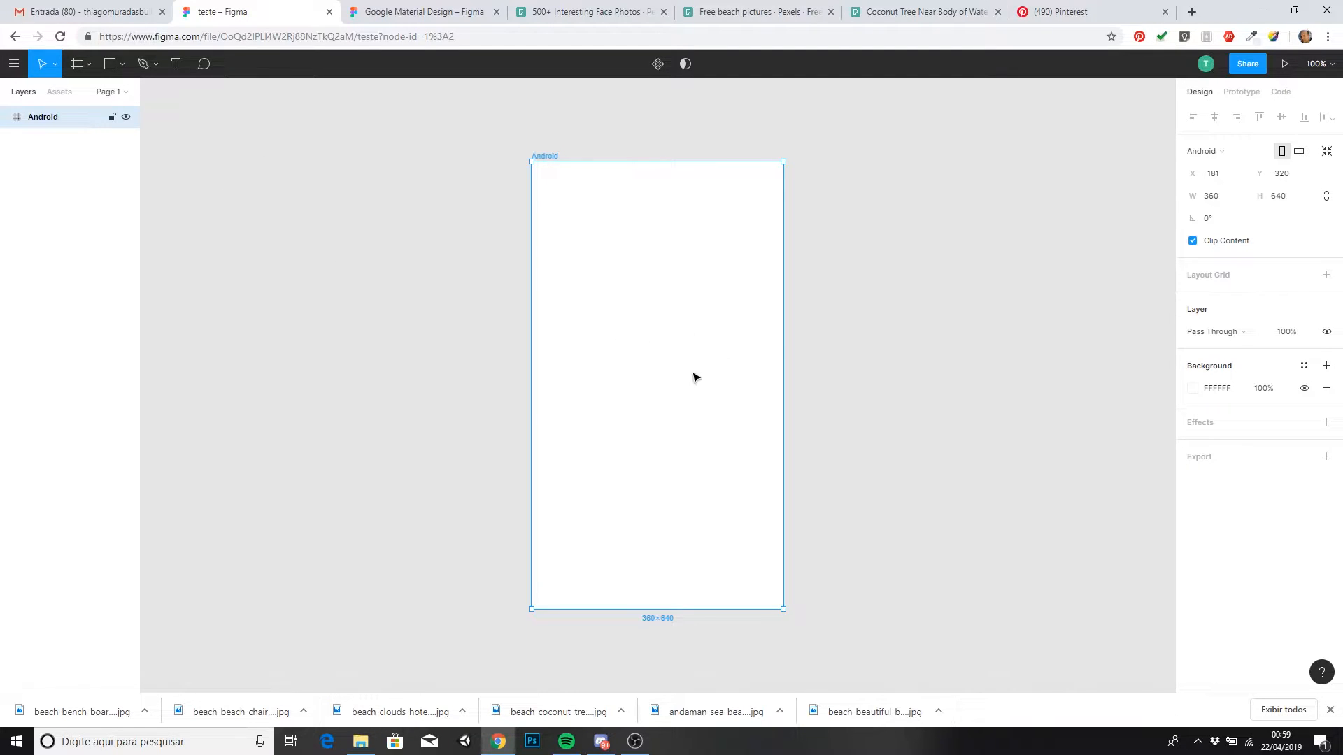
- Draw a rectangle about 190 × 43 near the middle of the Android frame and set its horizontal constraint to Center
left_click(113, 68)
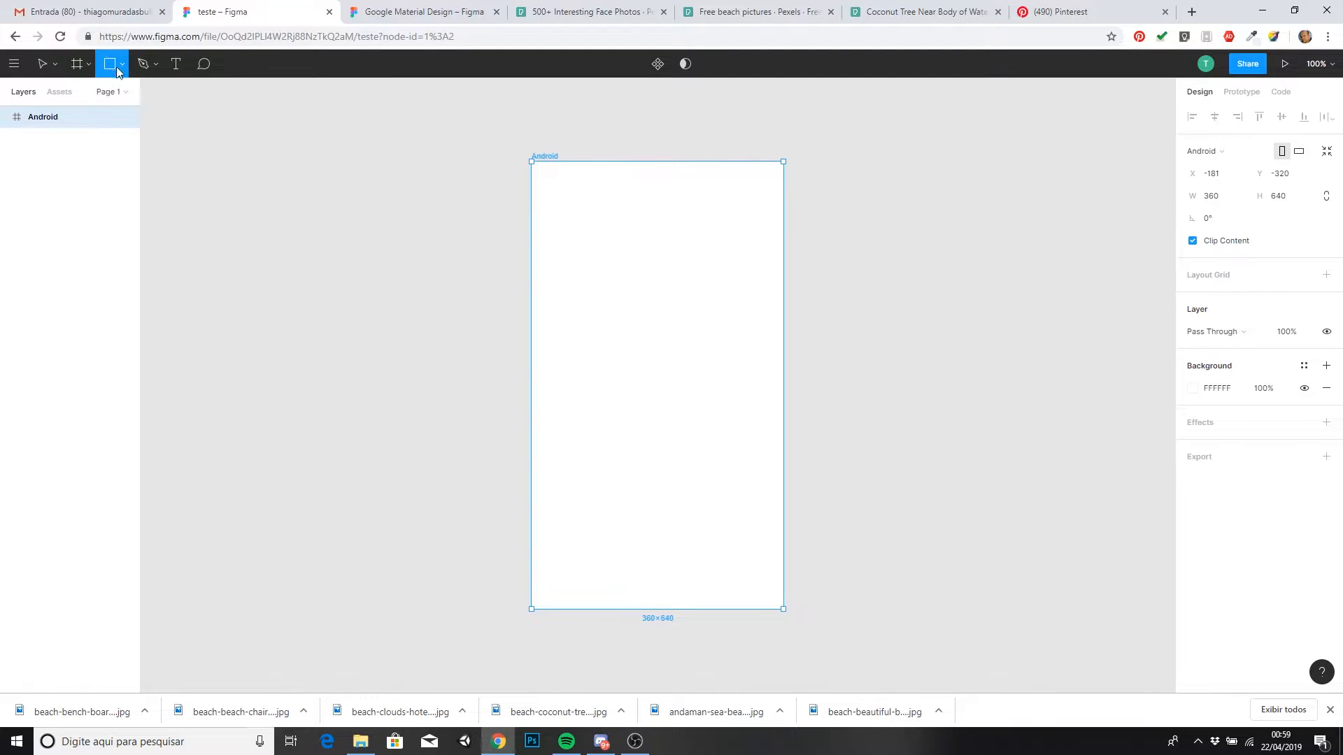
mouse_move(589, 374)
left_mouse_down()
mouse_move(668, 418)
mouse_move(741, 405)
mouse_move(722, 404)
left_mouse_up()
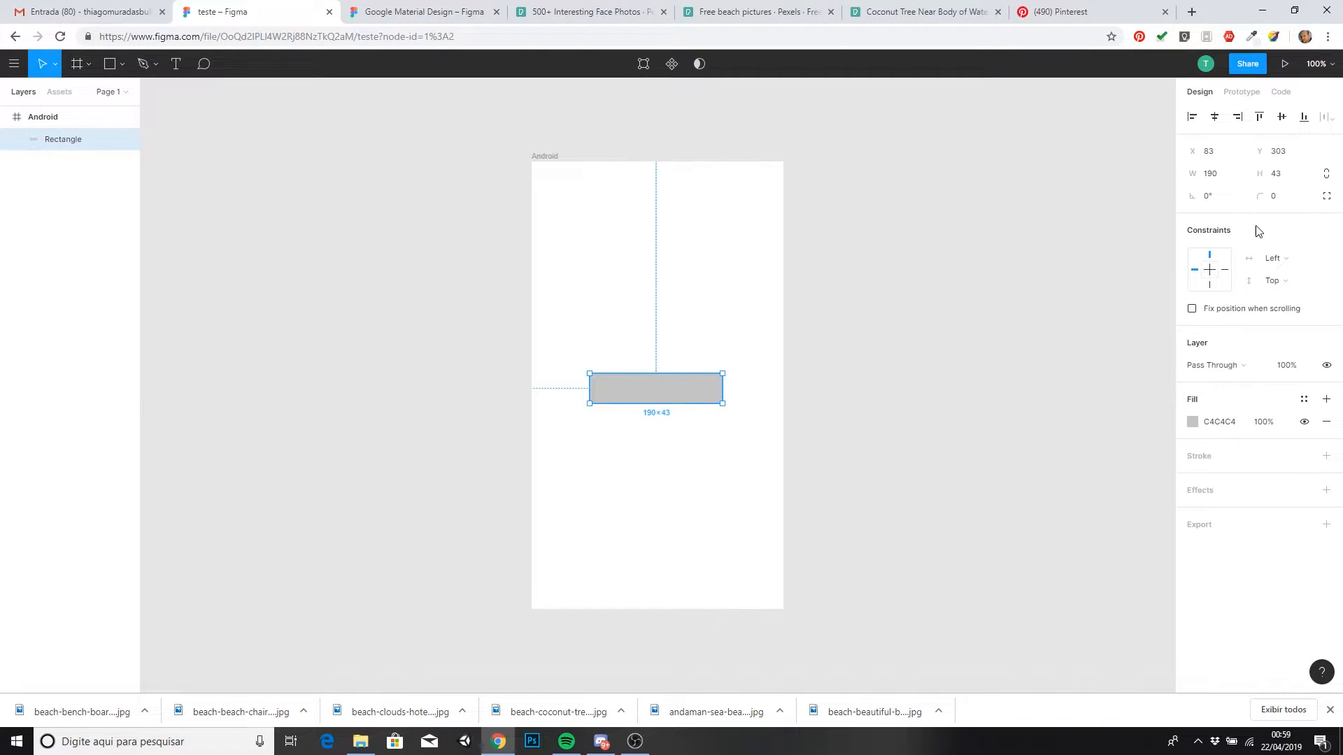
left_click(1276, 258)
left_click(1294, 309)
- Set the rectangle's width to 200 and its height to 40
left_click(1207, 174)
type("200")
key("Return")
left_click(1277, 179)
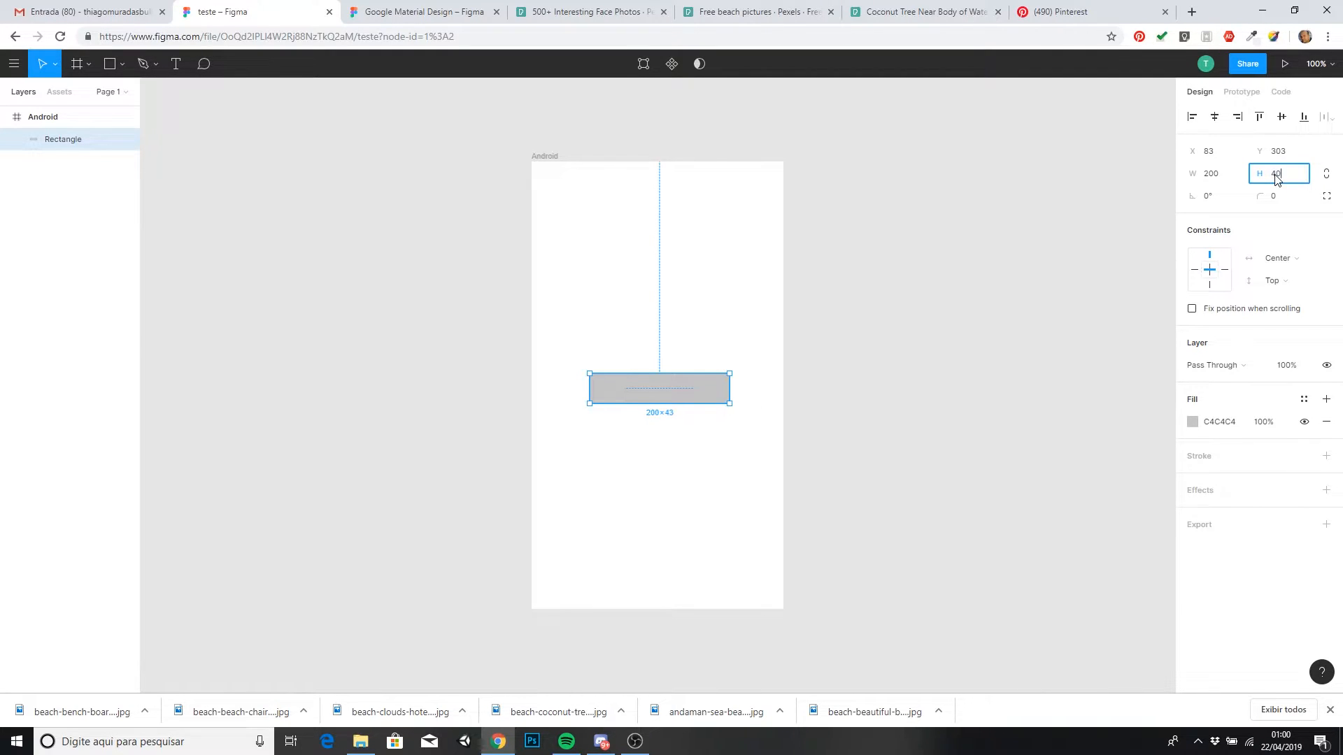
key("Return")
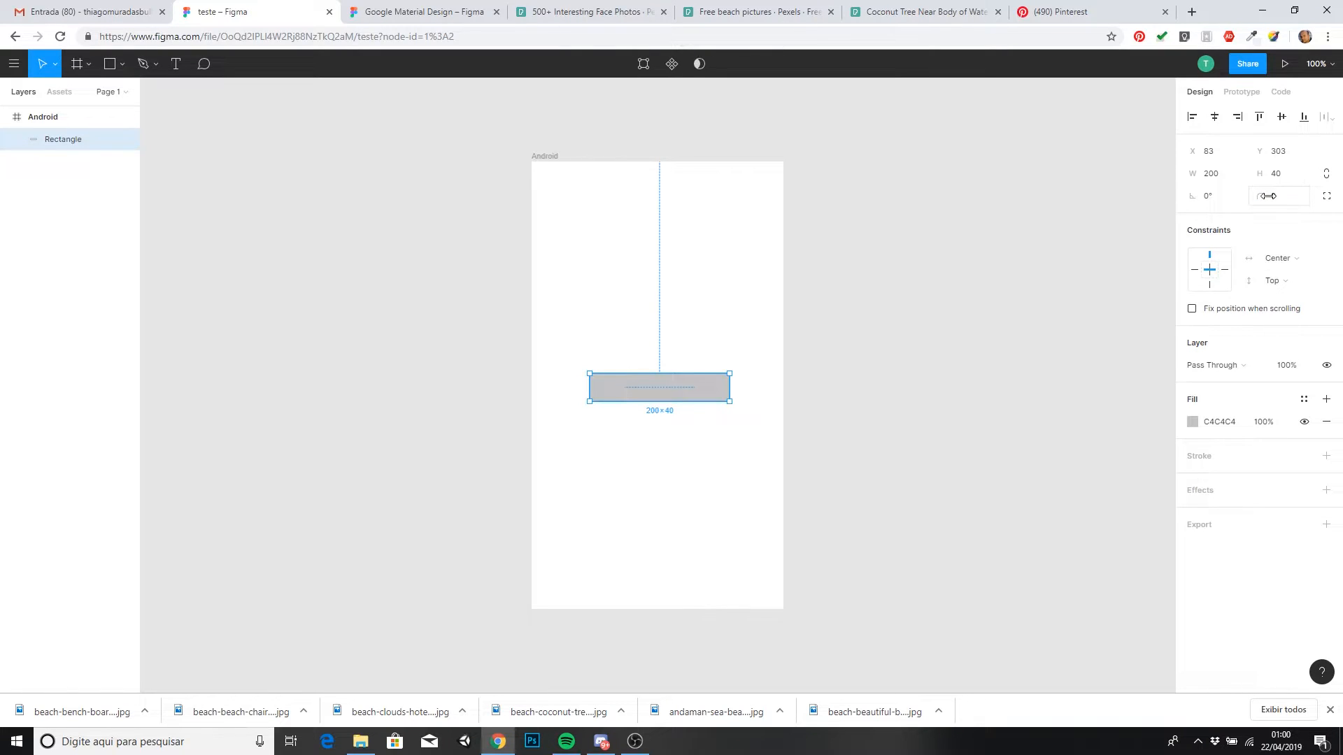
- Round the rectangle's corners with radius 20 and centre it horizontally in the frame at X 80, Y 280
left_click(1274, 198)
type("20")
key("Return")
left_click_drag(703, 384, 702, 372)
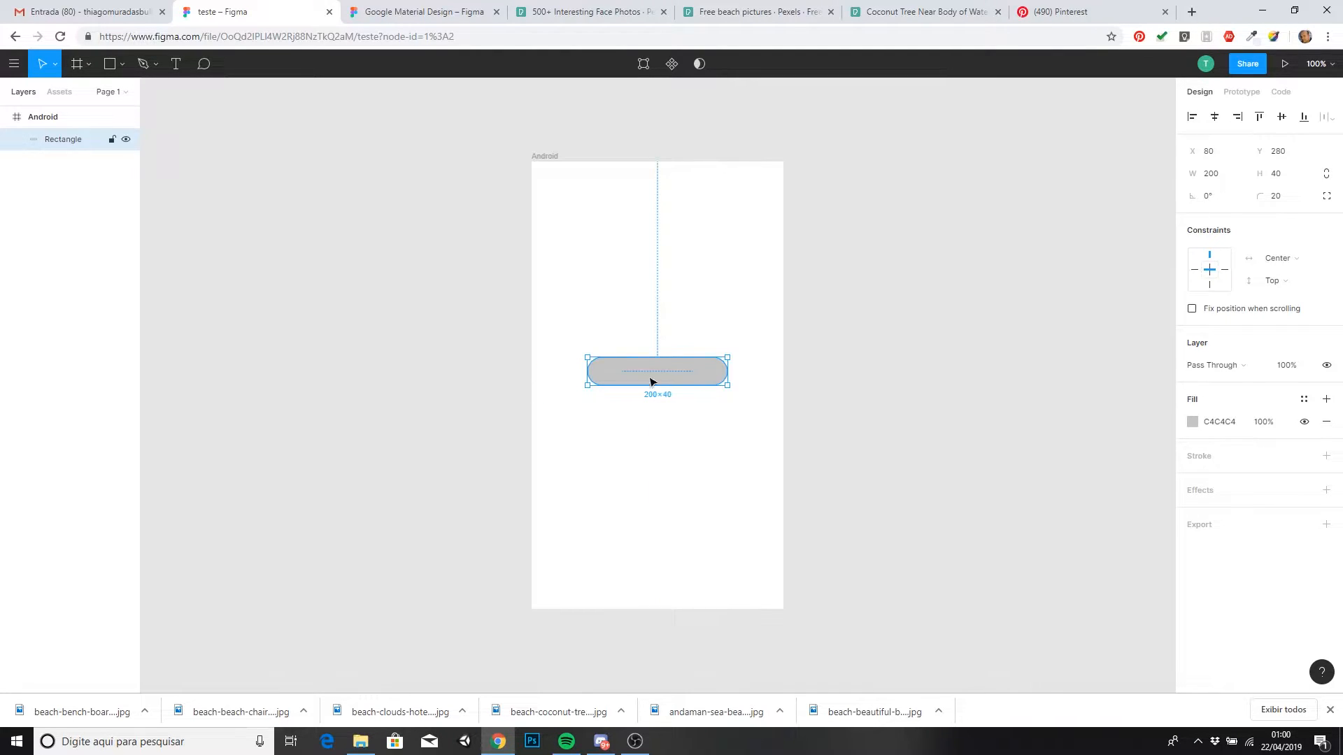
- Change the rectangle's fill to the very light blue E7F2F9
left_click(1192, 422)
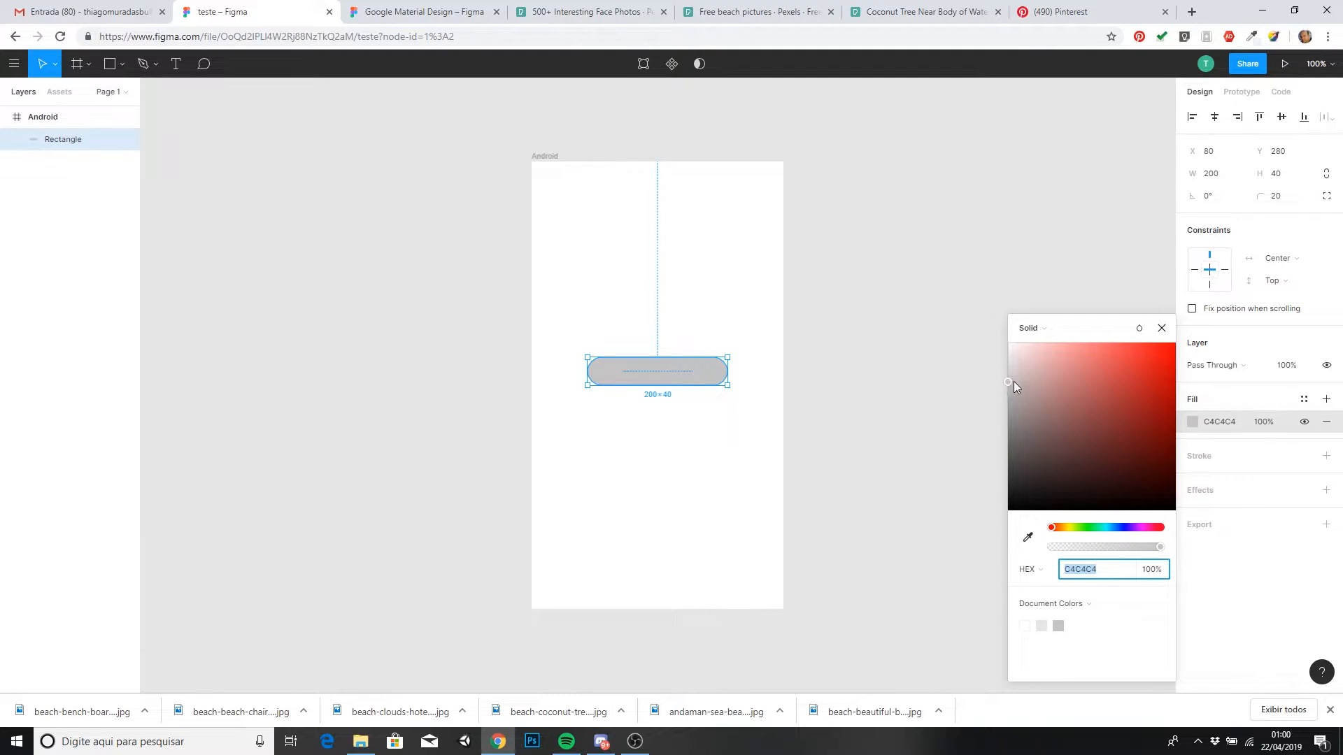
left_click_drag(1099, 532, 1112, 530)
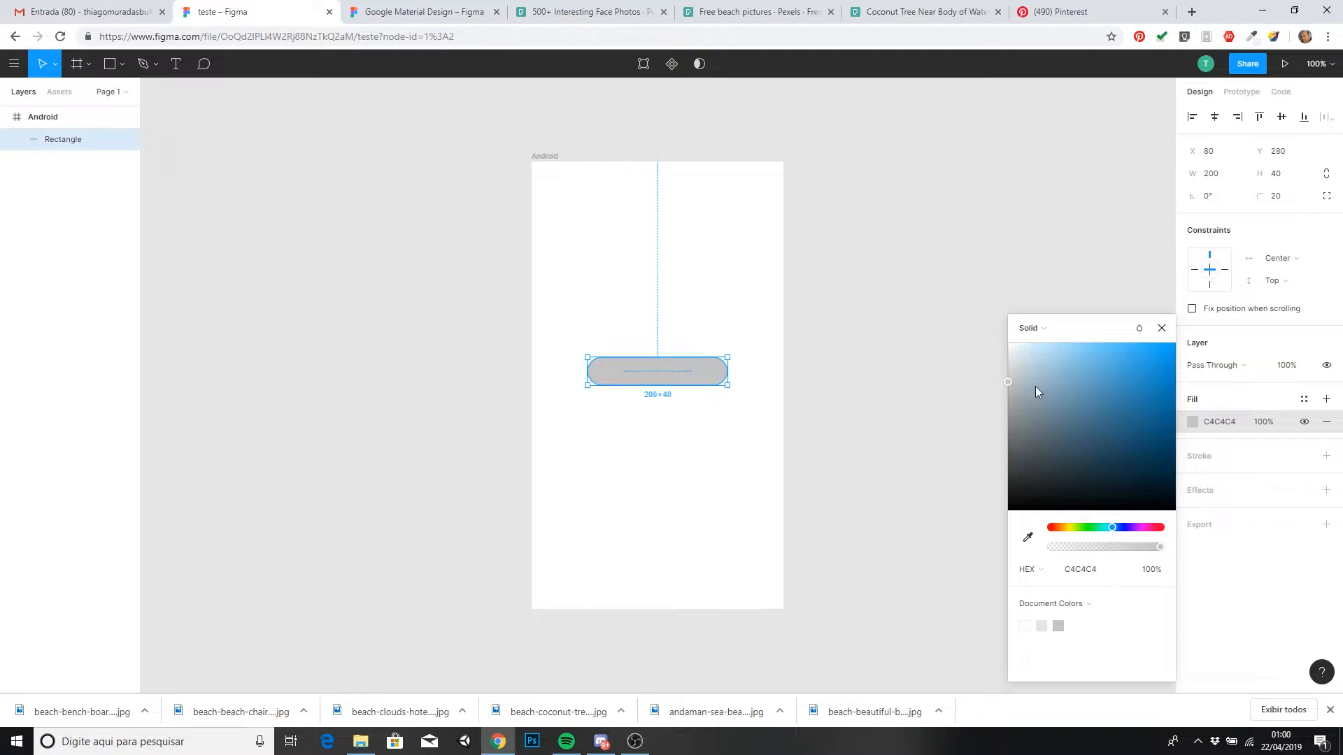
left_click(1014, 357)
left_click_drag(1014, 359, 1020, 351)
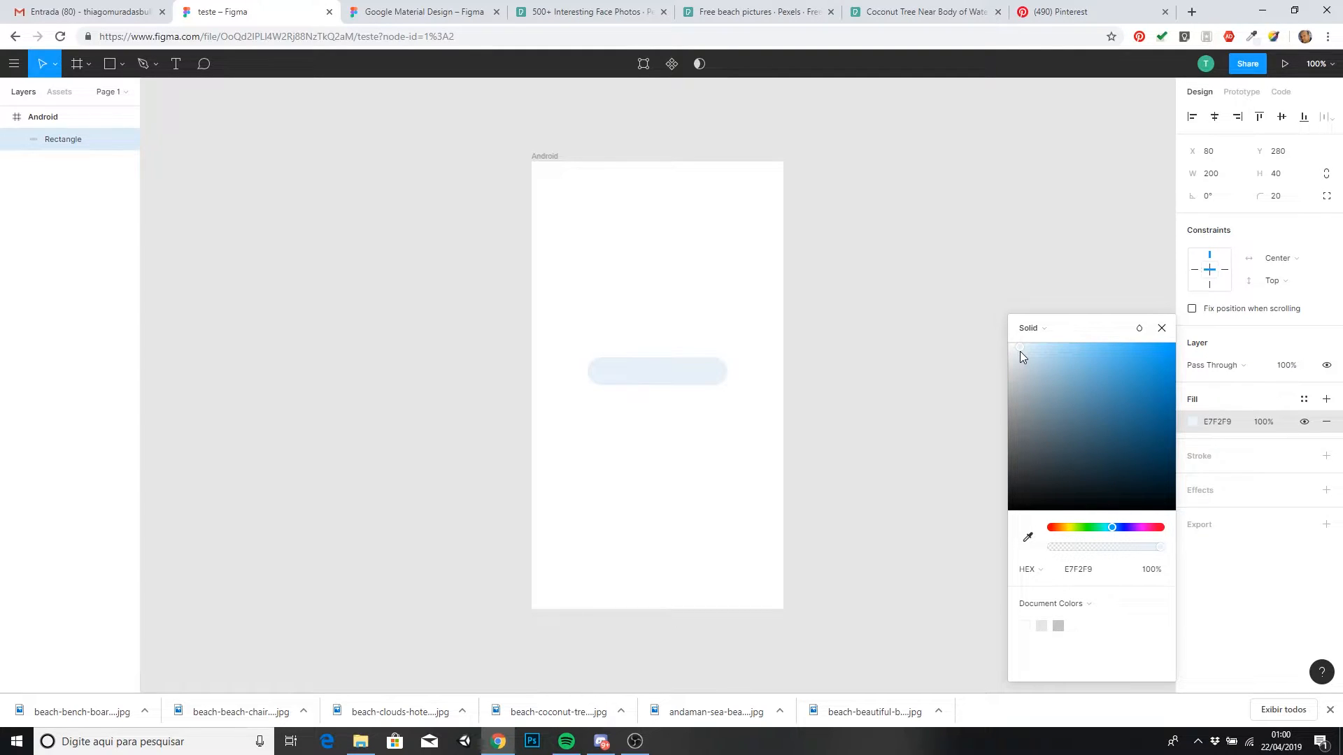
left_click(1238, 603)
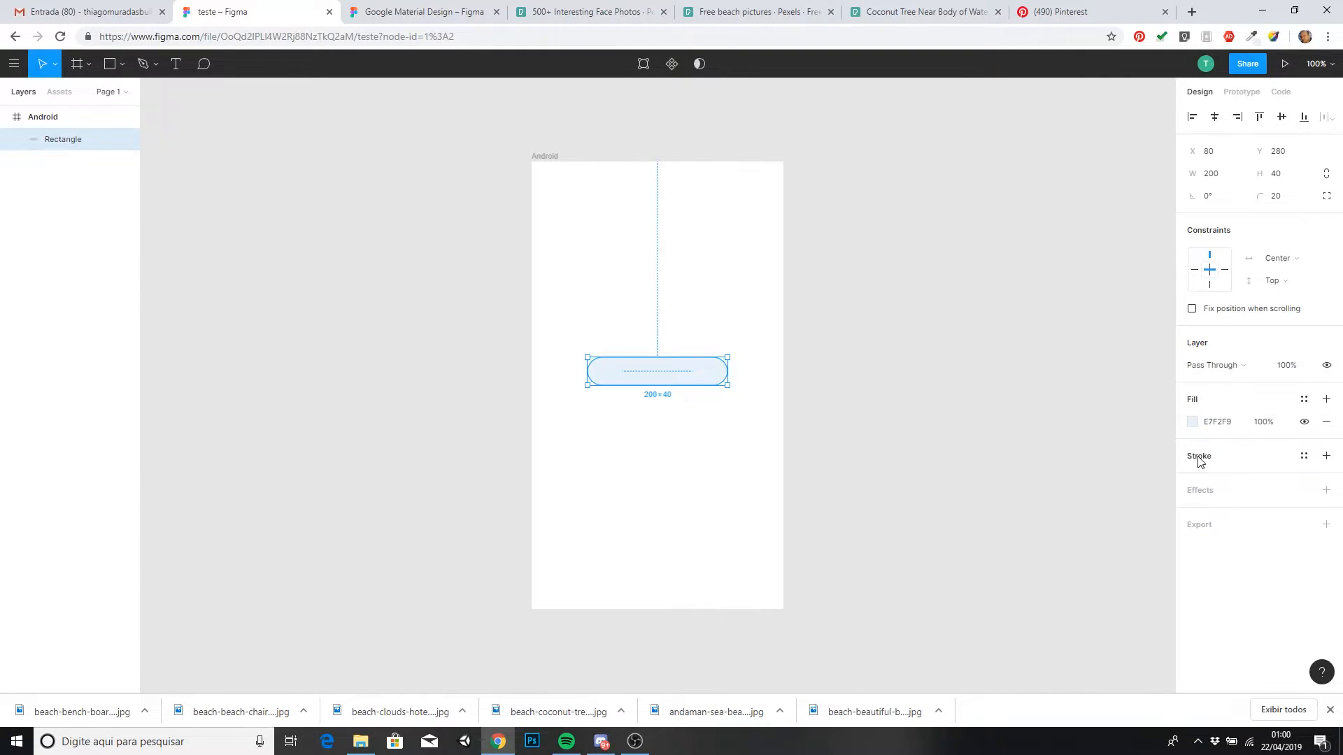
- Add a 1-pixel inside stroke to the rectangle in light blue B5E2FB
left_click(1324, 458)
left_click(1193, 479)
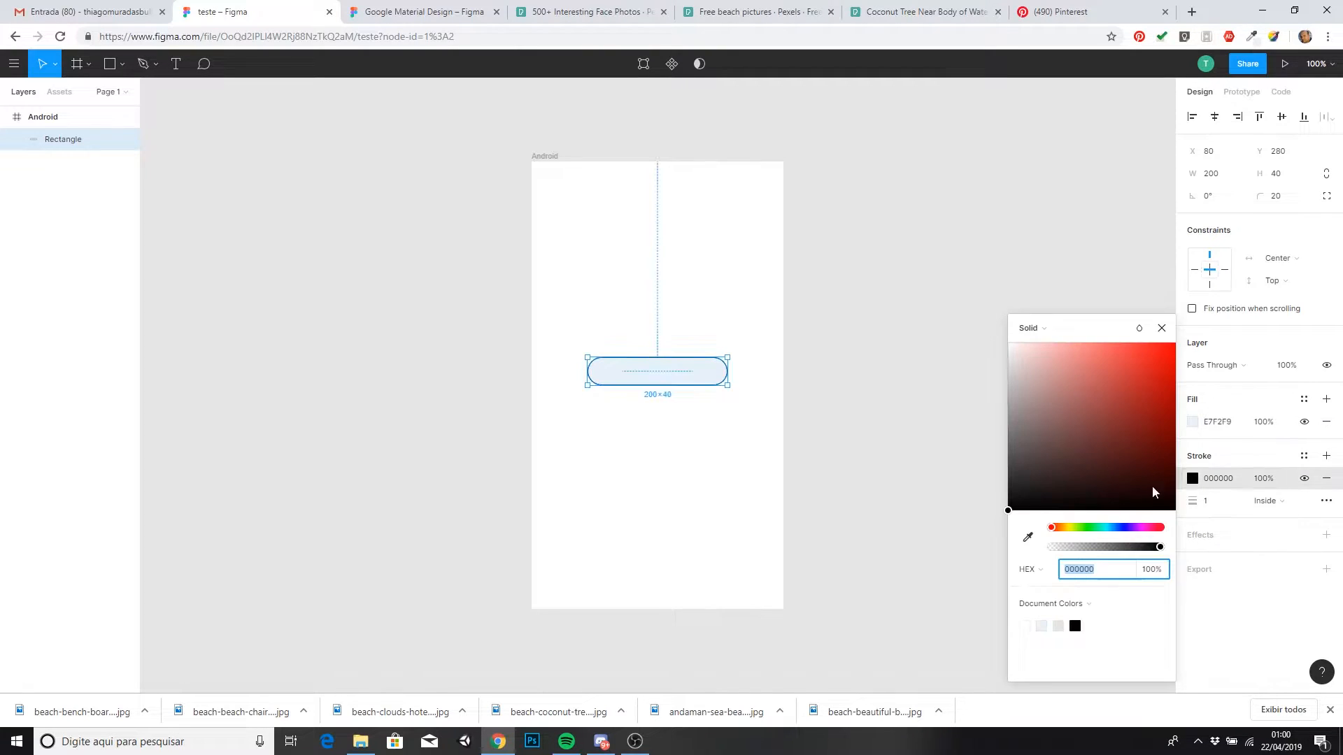
left_click(1114, 529)
left_click_drag(1059, 353, 1057, 356)
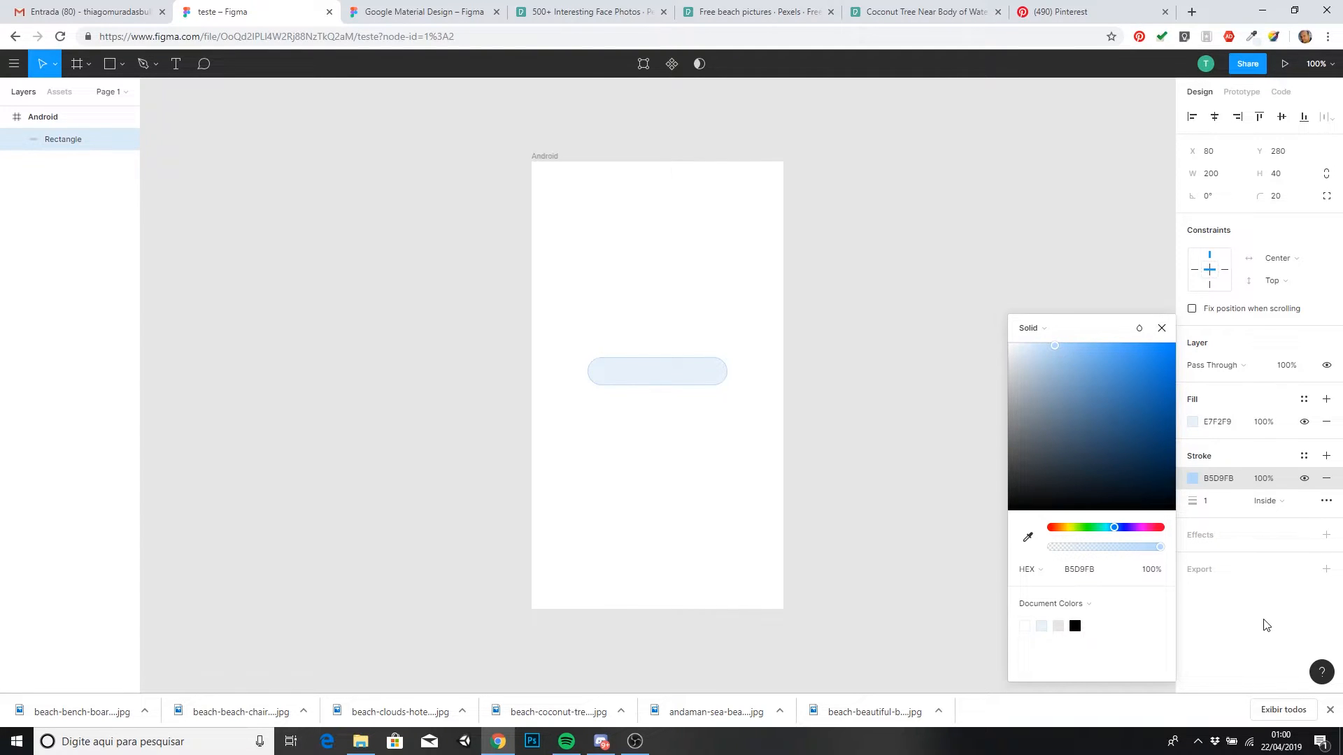
left_click_drag(1118, 530, 1112, 529)
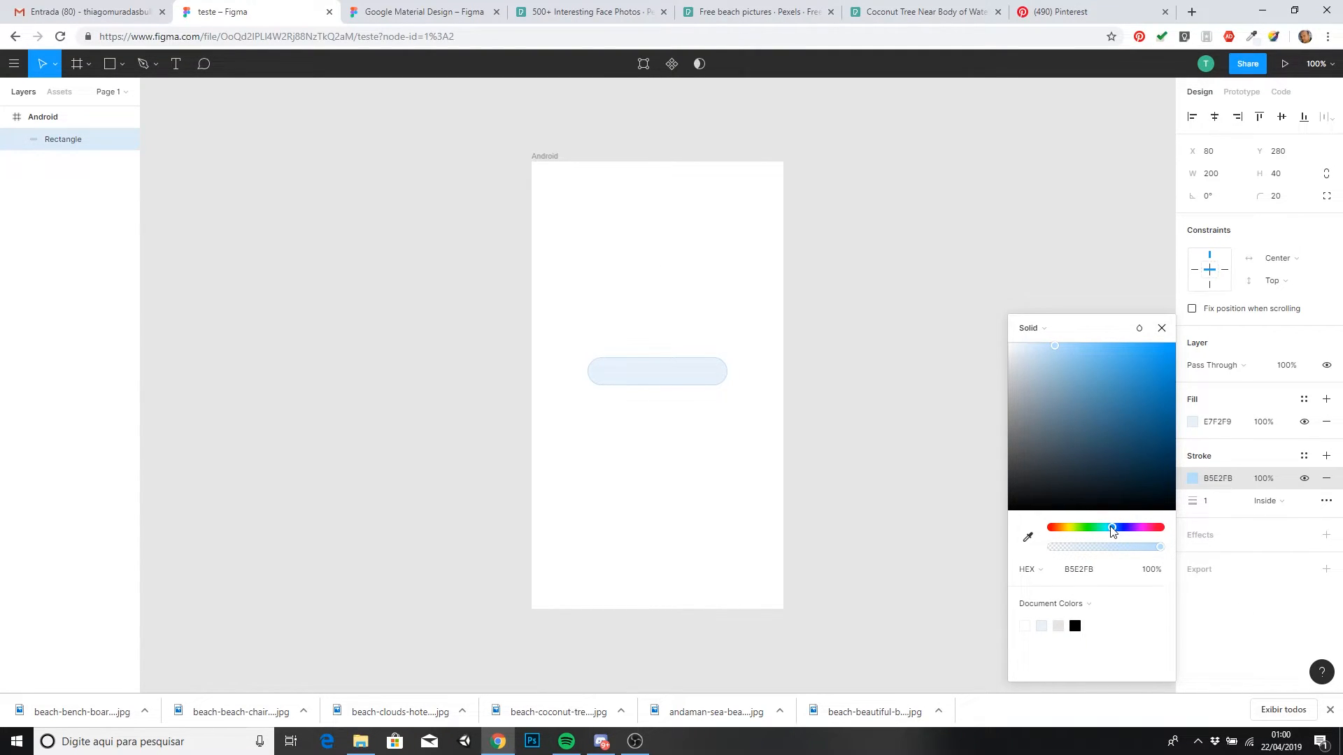
left_click(1224, 540)
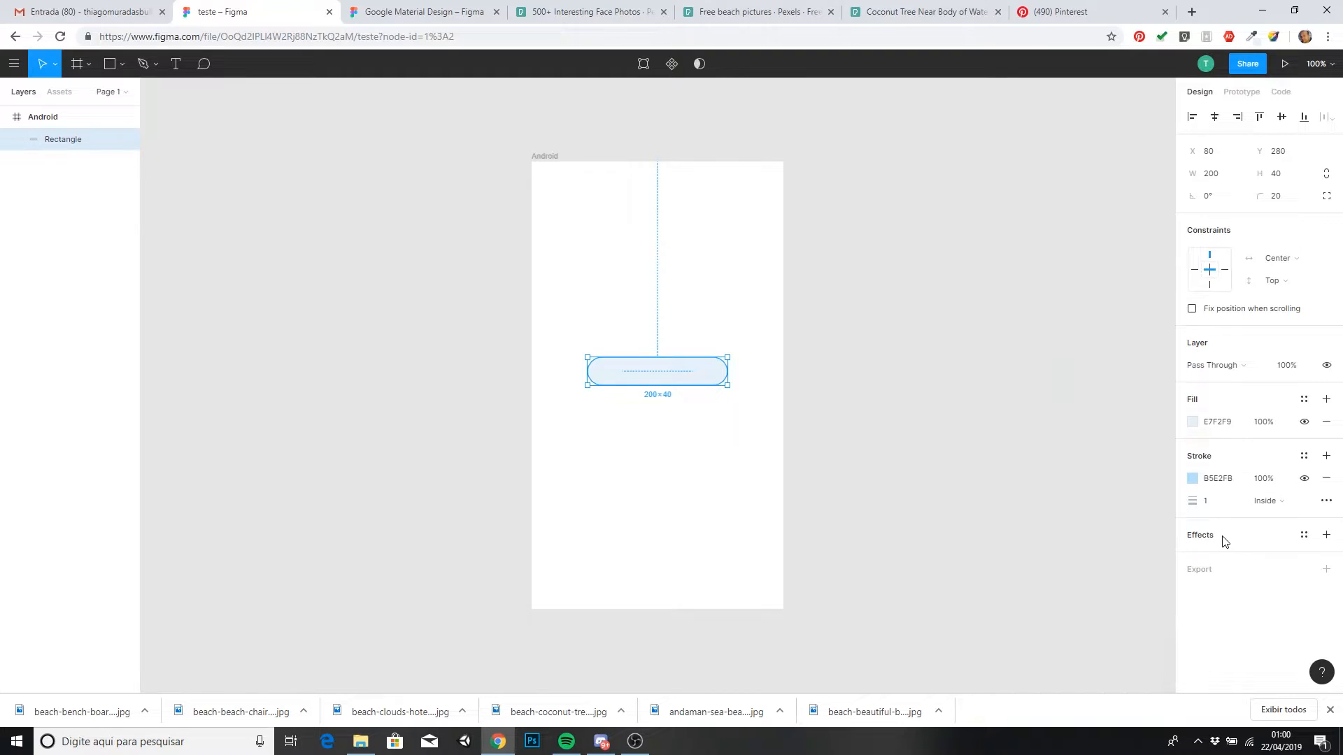
- Add an Inner Shadow effect to the rounded rectangle
left_click(1327, 535)
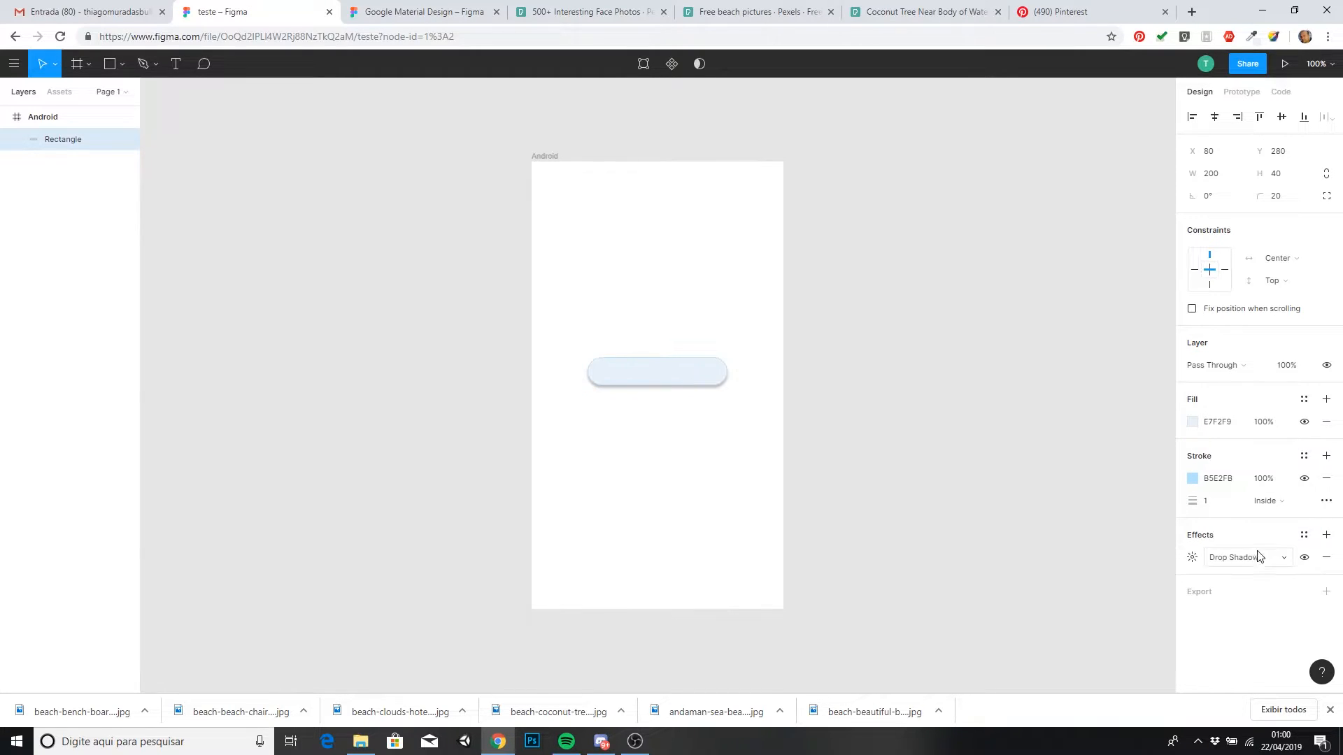
left_click(1255, 558)
left_click(1252, 540)
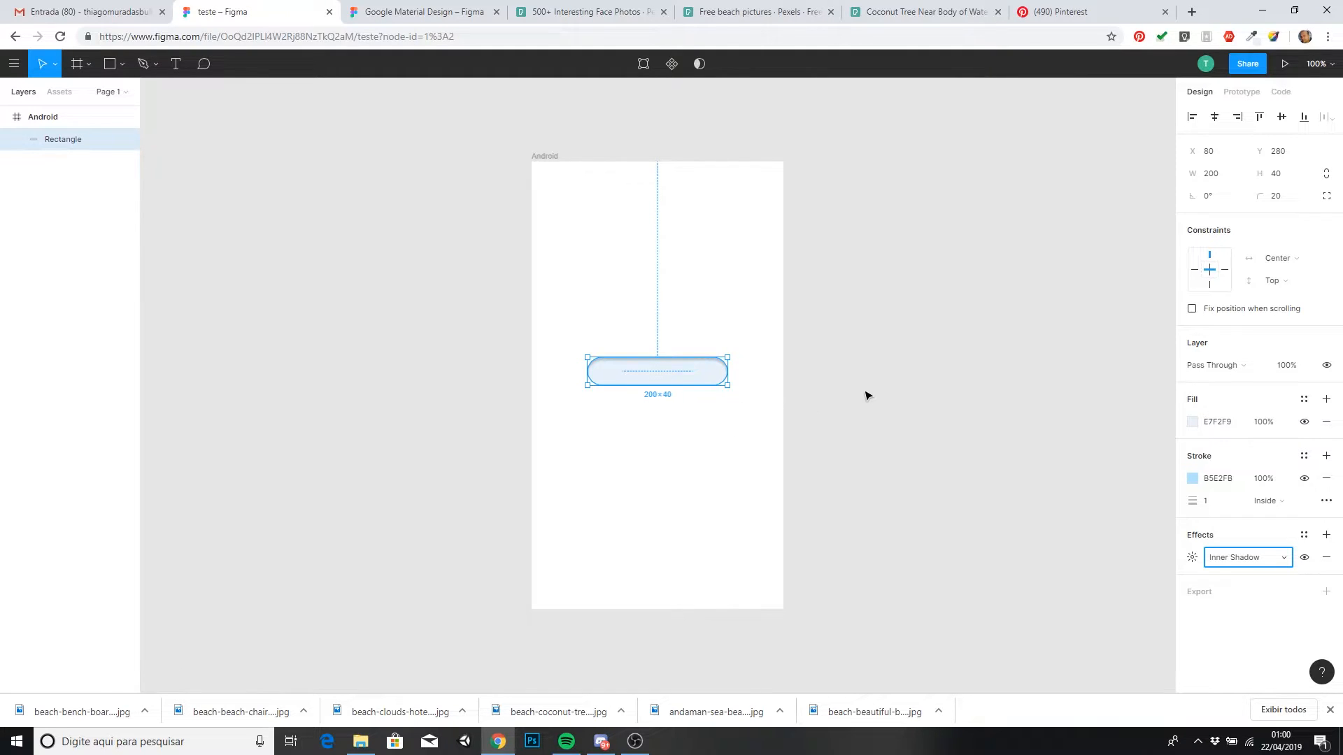
left_click(870, 522)
left_click(675, 382)
- Add the text "Login" just above the rounded rectangle
left_click(176, 67)
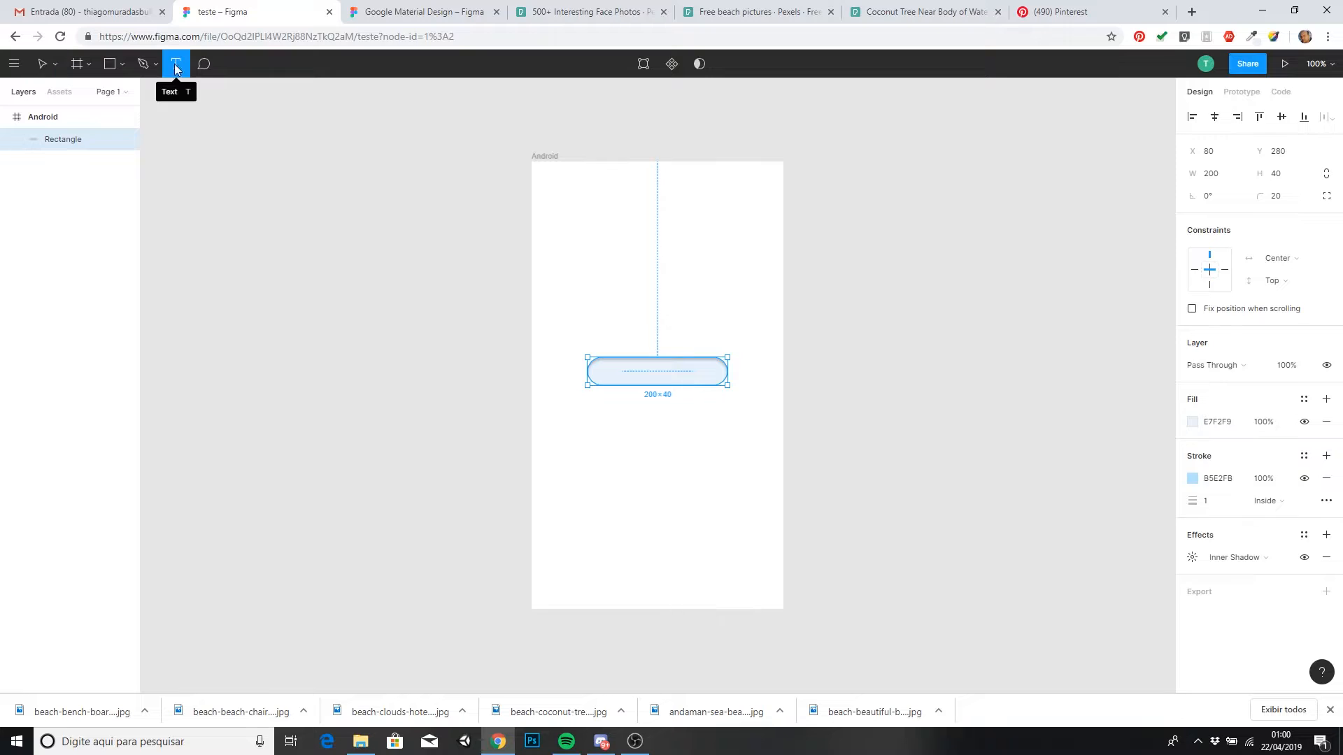
left_click(620, 329)
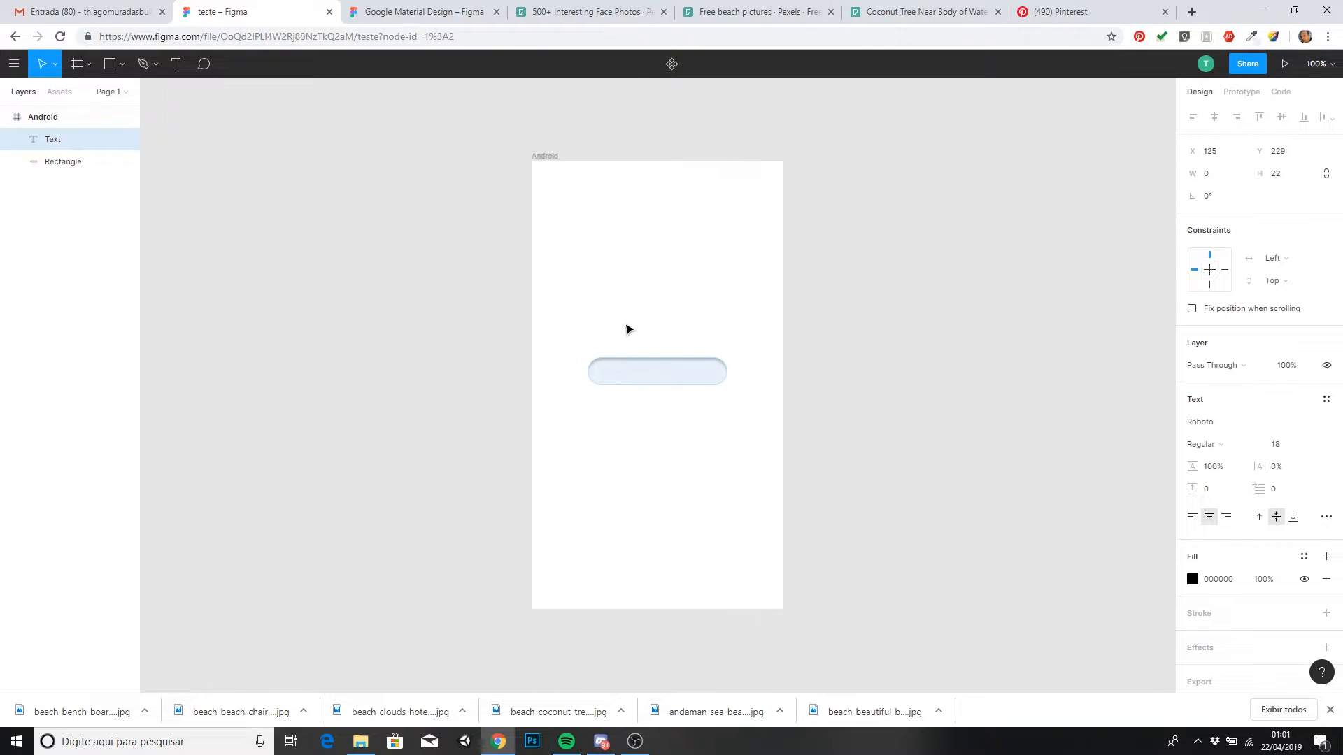
type("Login")
- Lower the black fill of the "Login" text to 60% opacity
left_click(1191, 580)
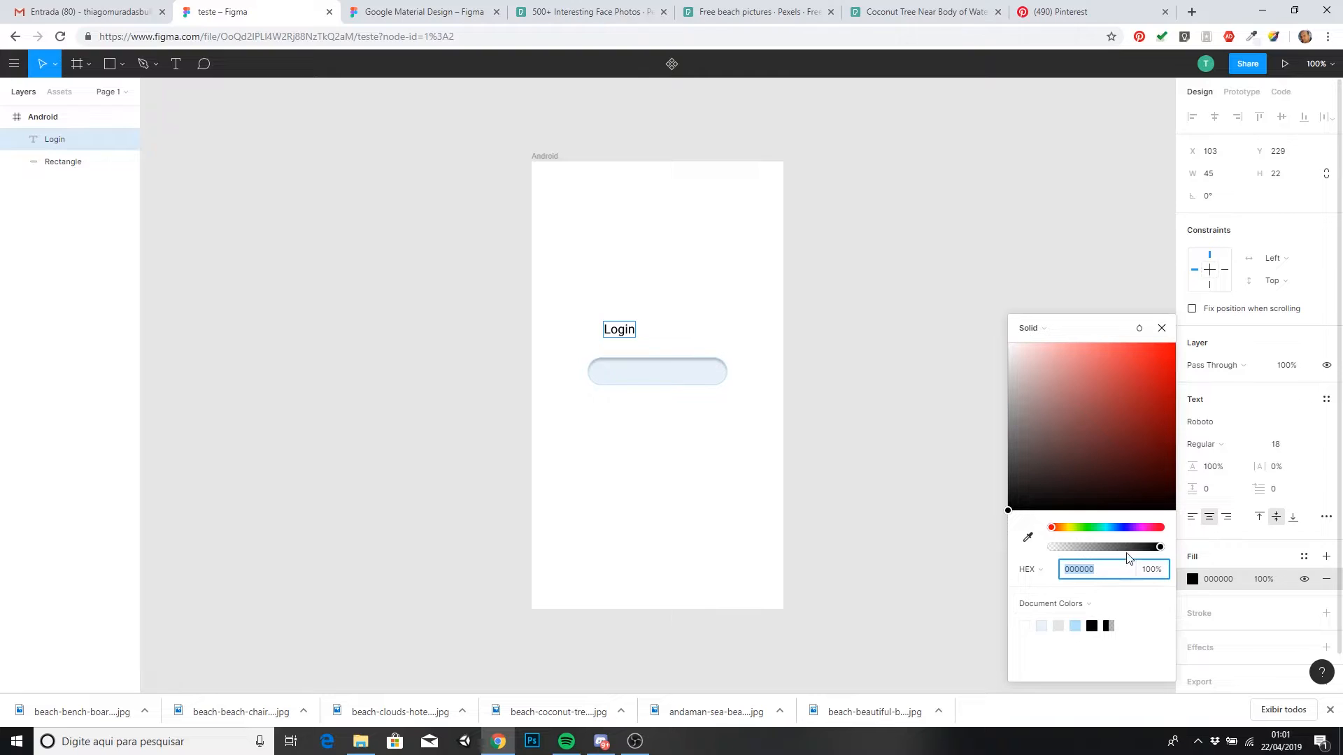
double_click(619, 330)
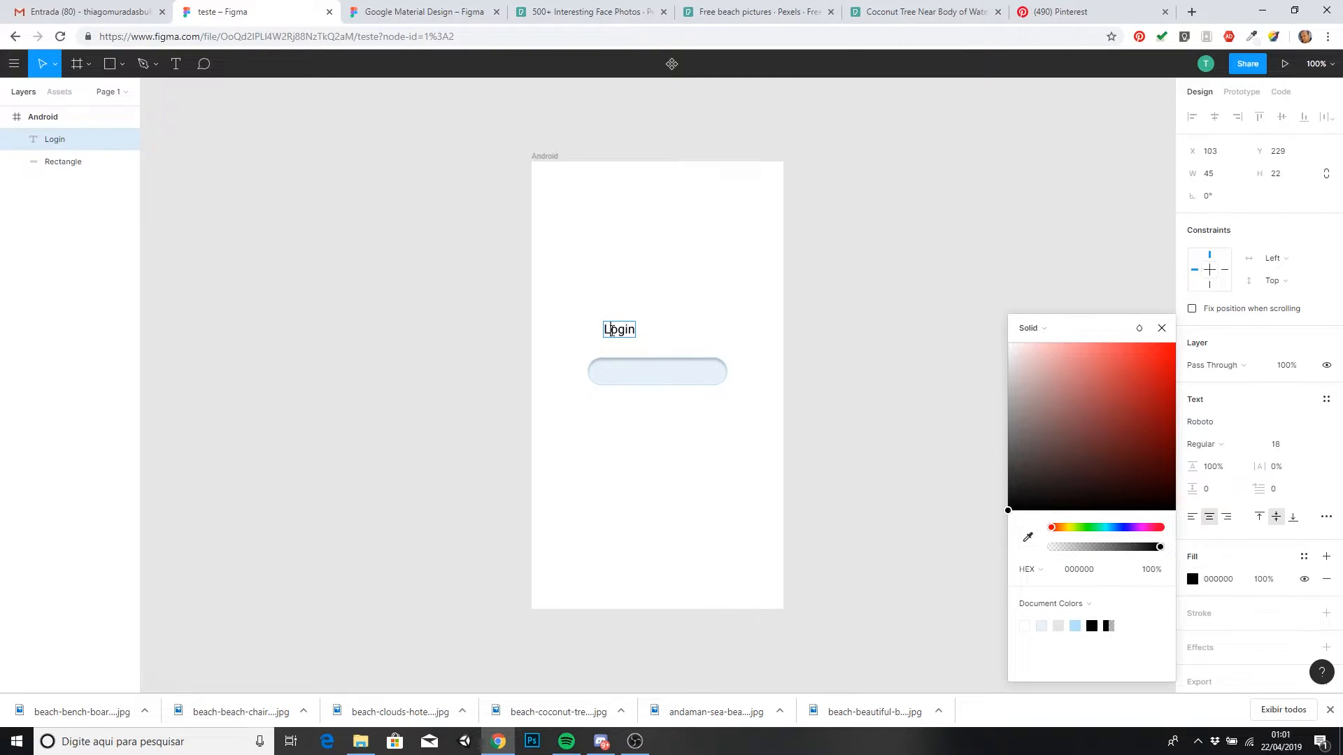
left_click(1117, 549)
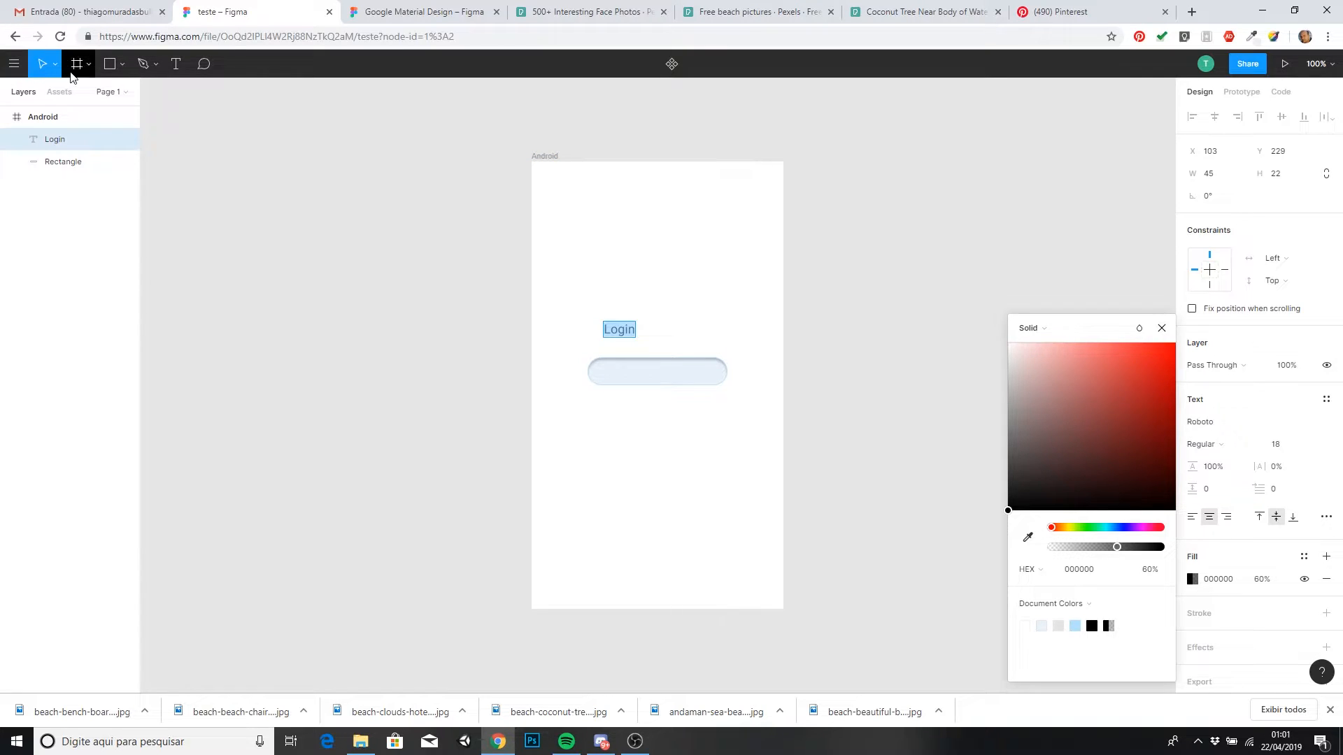
- Move the "Login" text onto the centre of the rounded rectangle, at X 158, Y 289
left_click(638, 331)
key("Escape")
left_click_drag(627, 333, 666, 375)
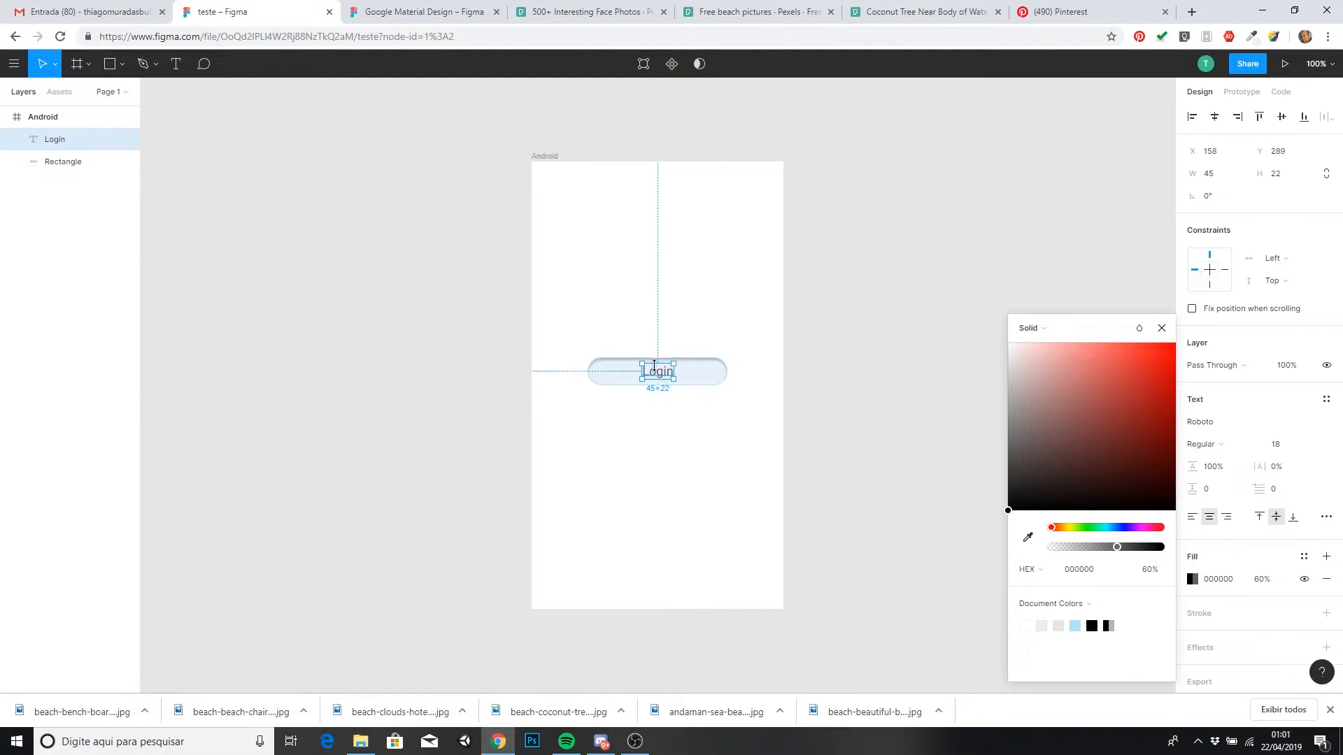
left_click(743, 329)
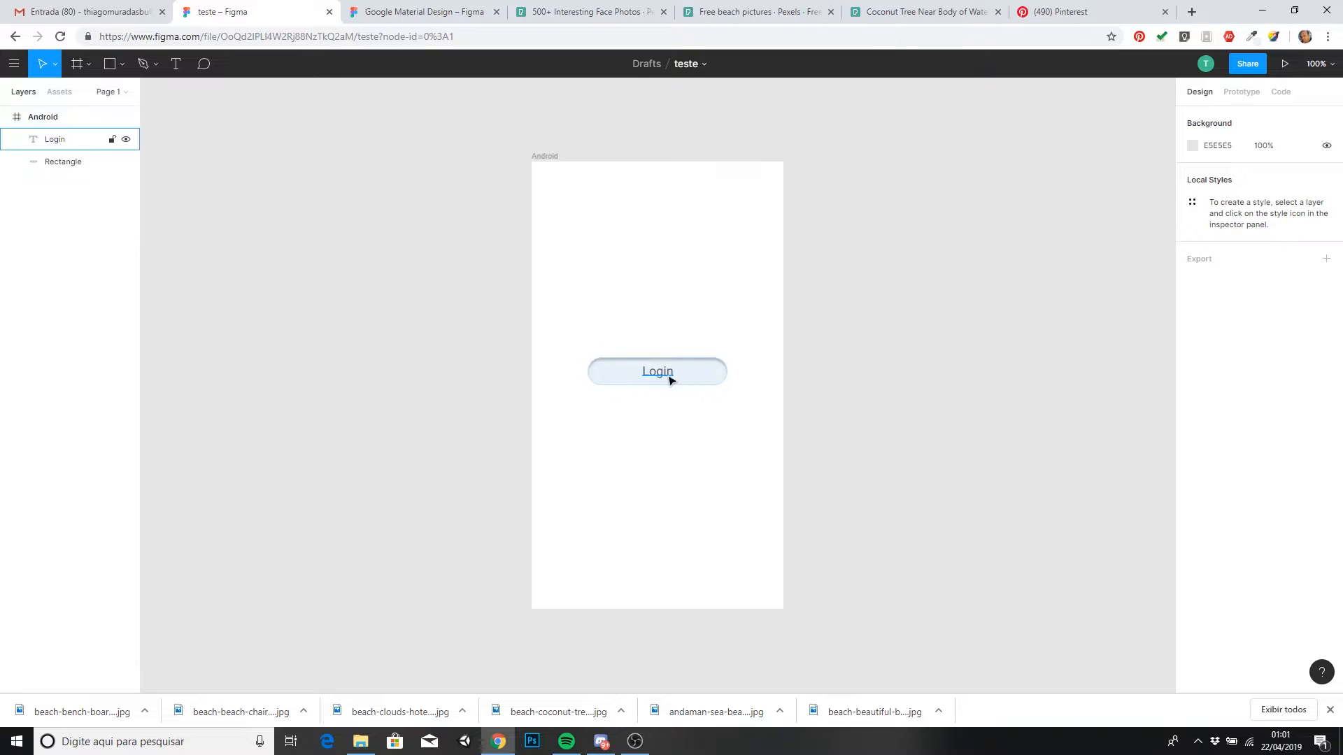
- Create a component from the "Login" text and the rectangle, and place a duplicate directly below it at Y 337
left_click(67, 140)
left_click(67, 164, "shift")
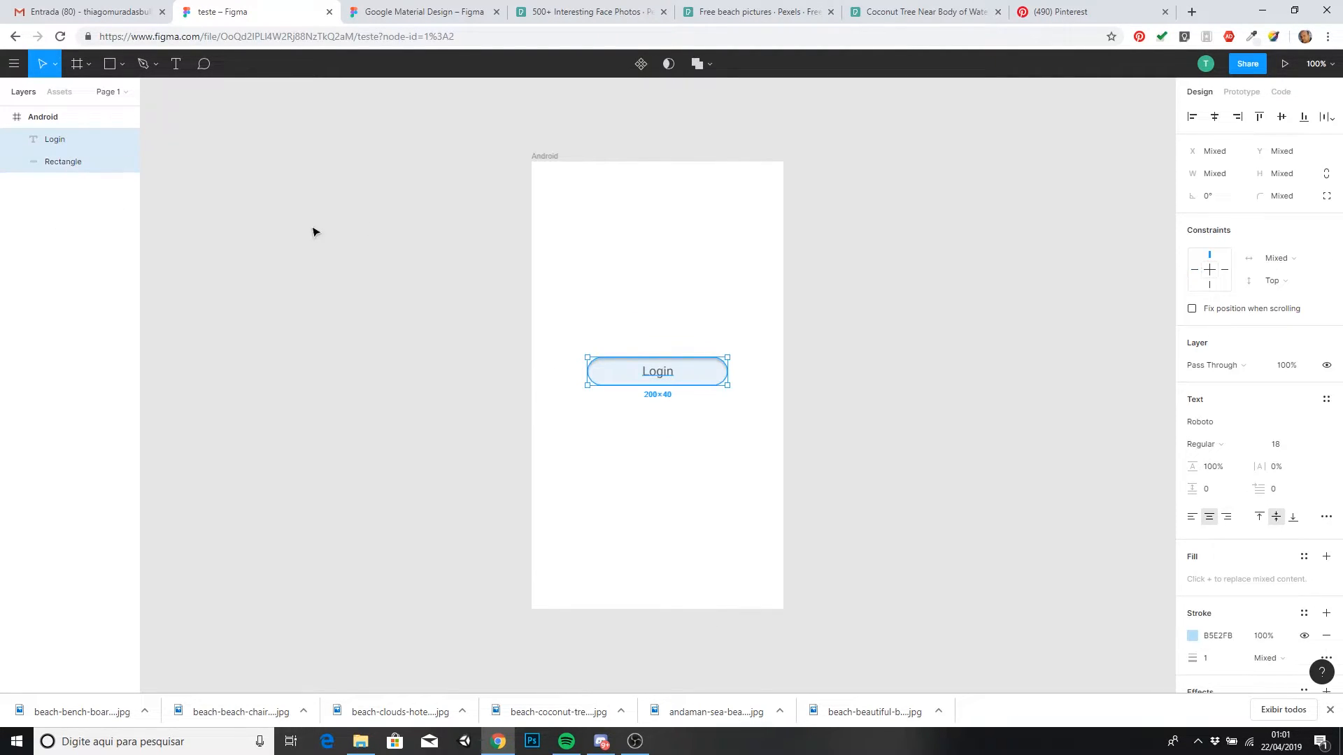
left_click(641, 64)
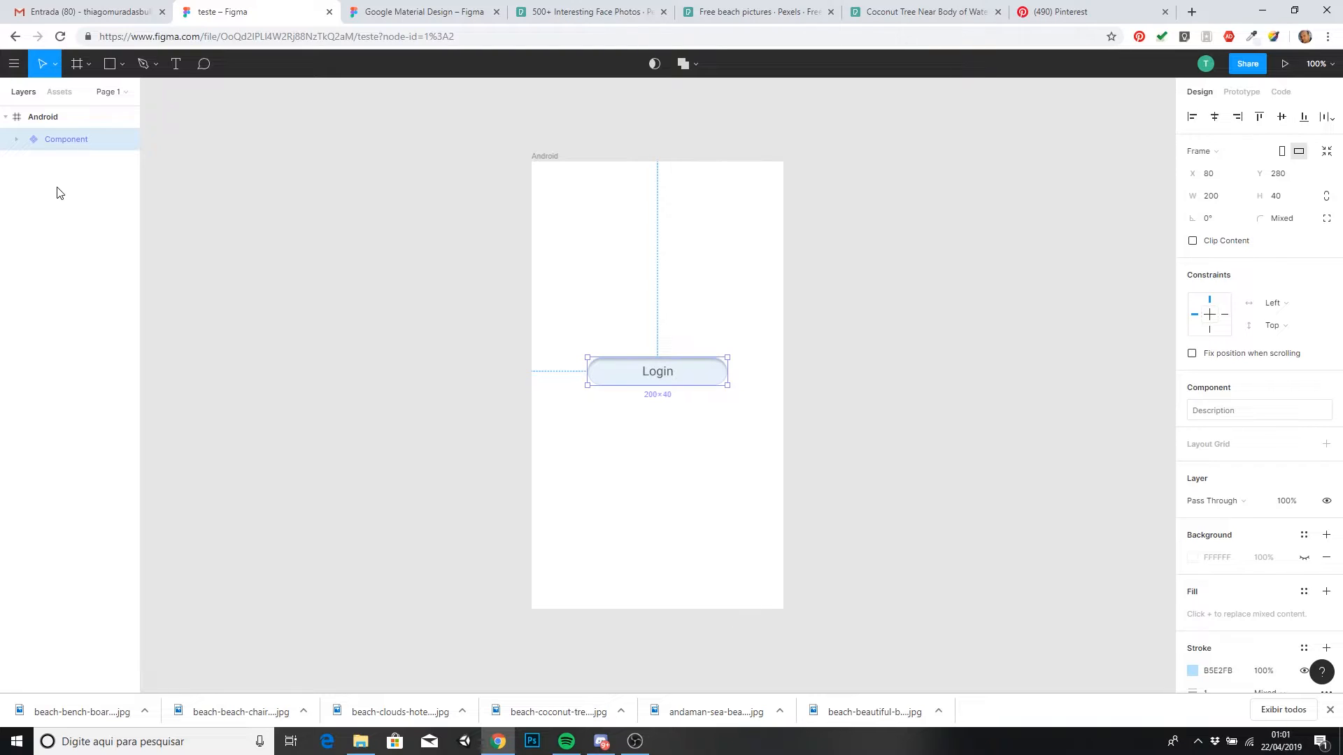
key("ctrl+d")
left_click_drag(675, 380, 674, 420)
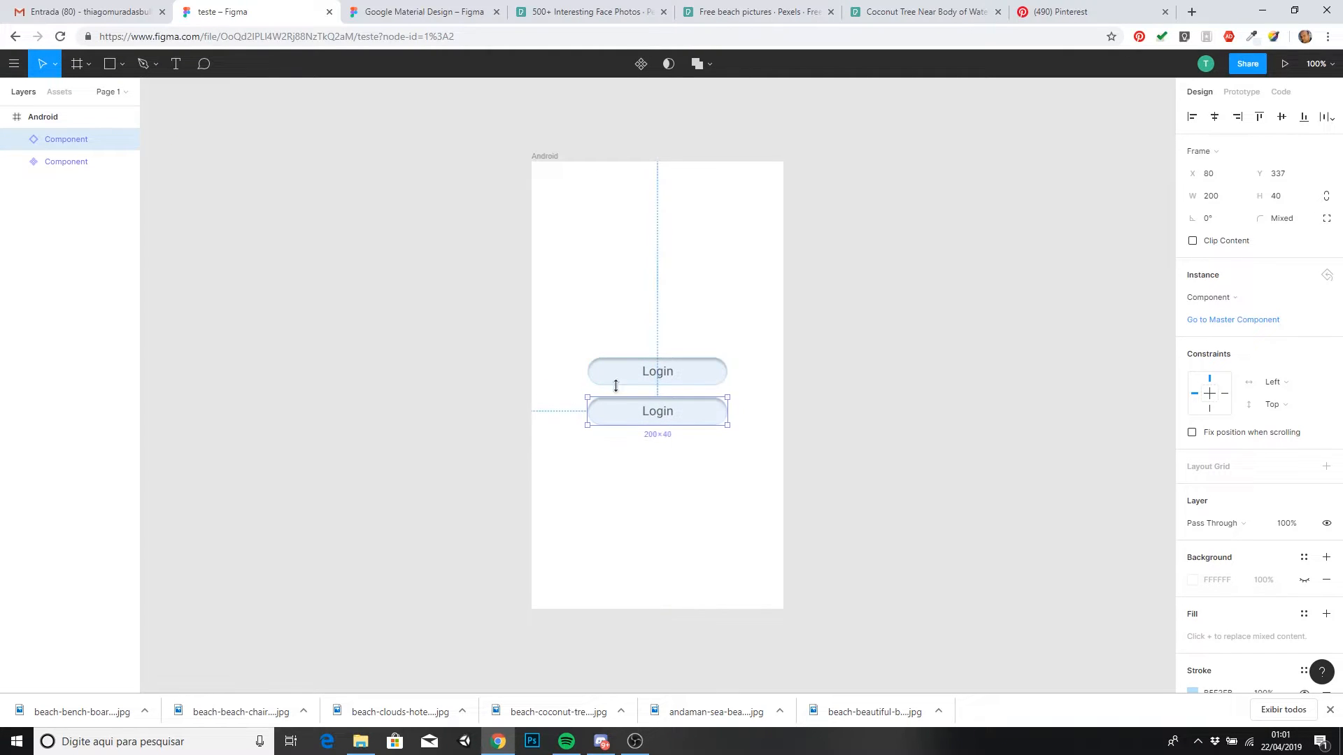
- Change the stroke colour of the upper Login master component to light blue B5D9FB
left_click(67, 165)
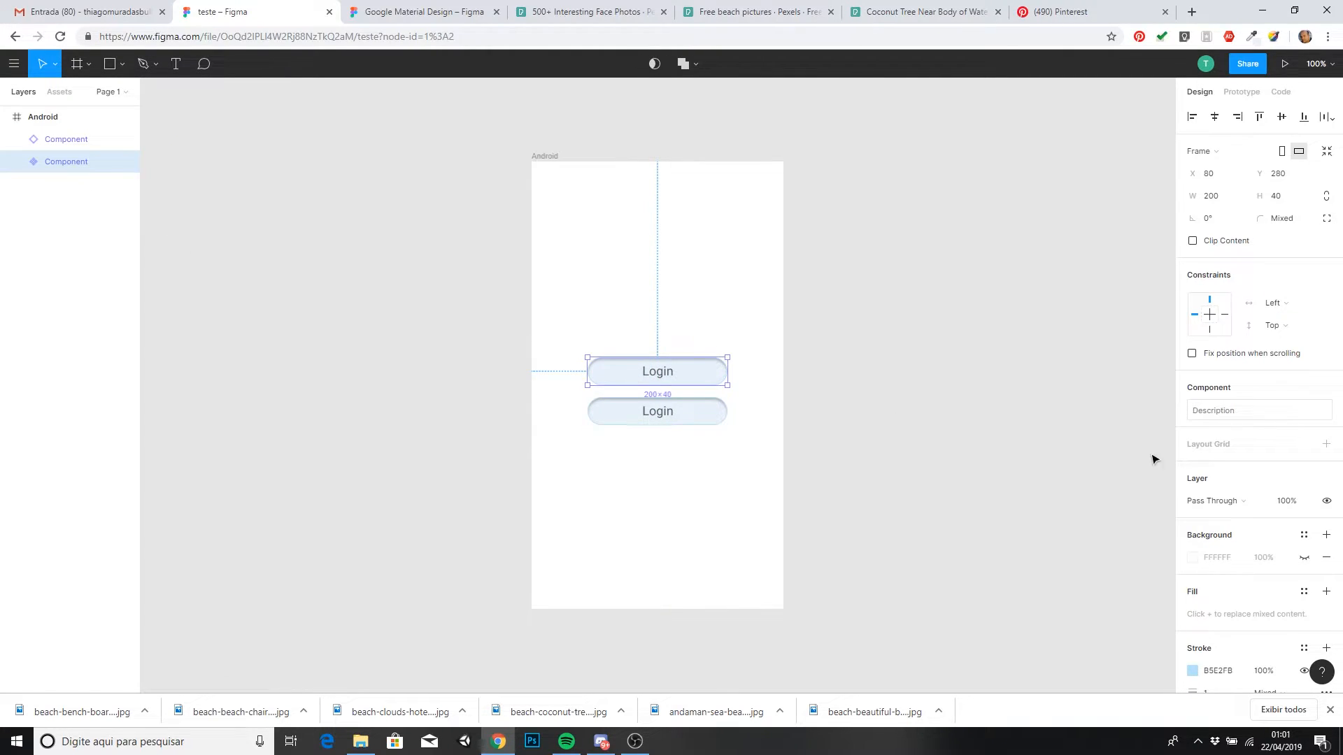
left_click(1193, 670)
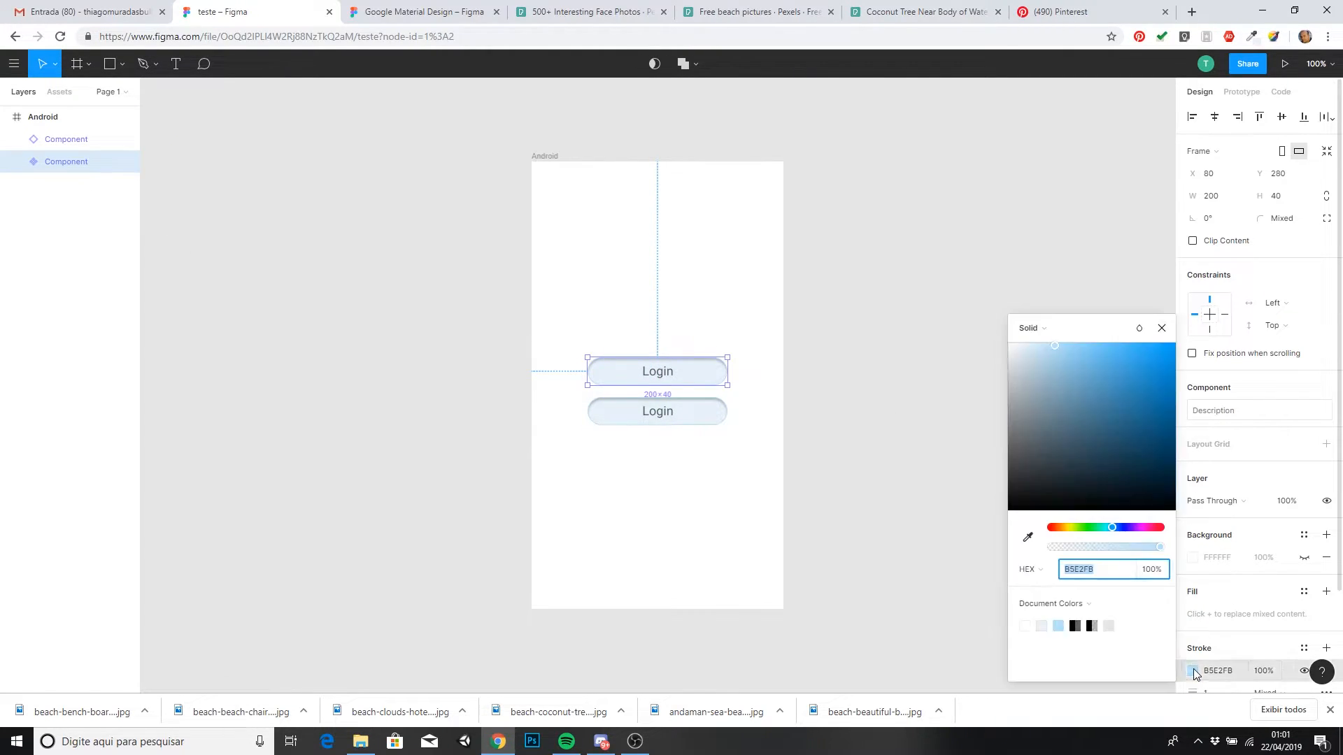
left_click(1065, 529)
left_click(1108, 528)
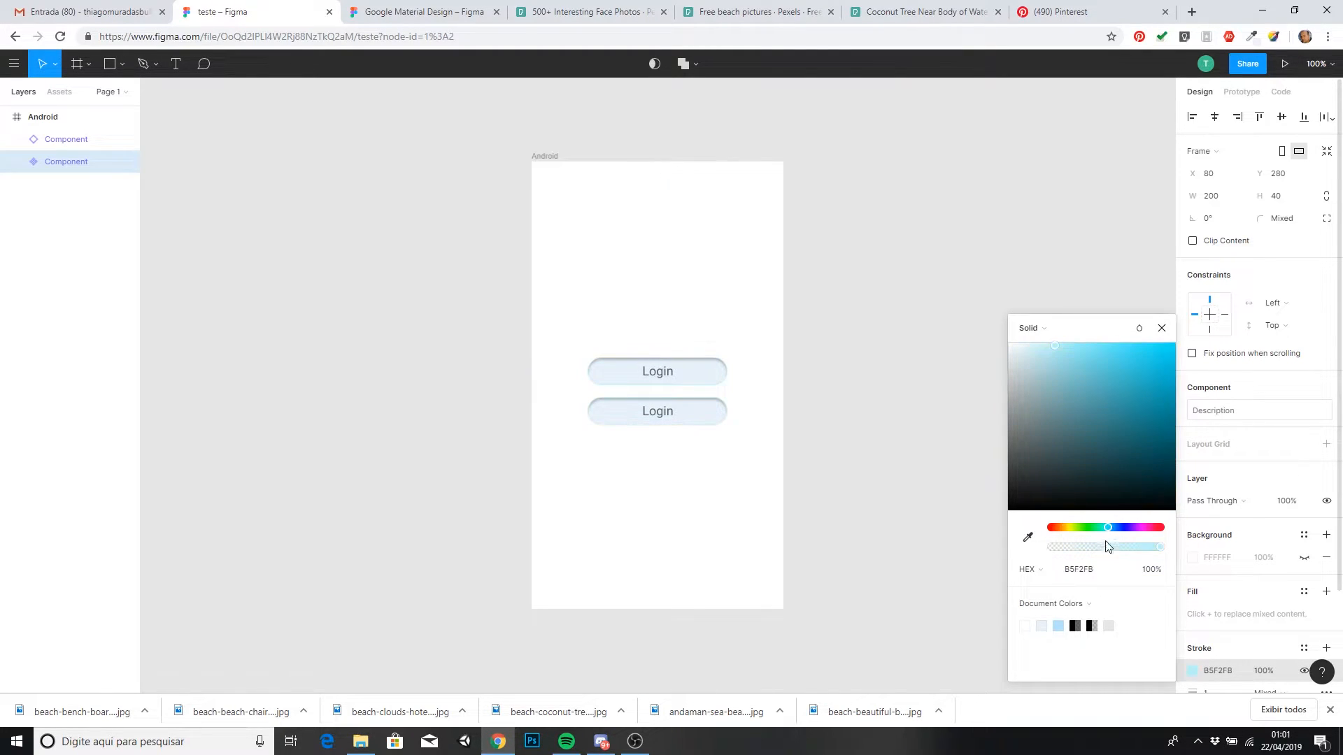
left_click(1115, 528)
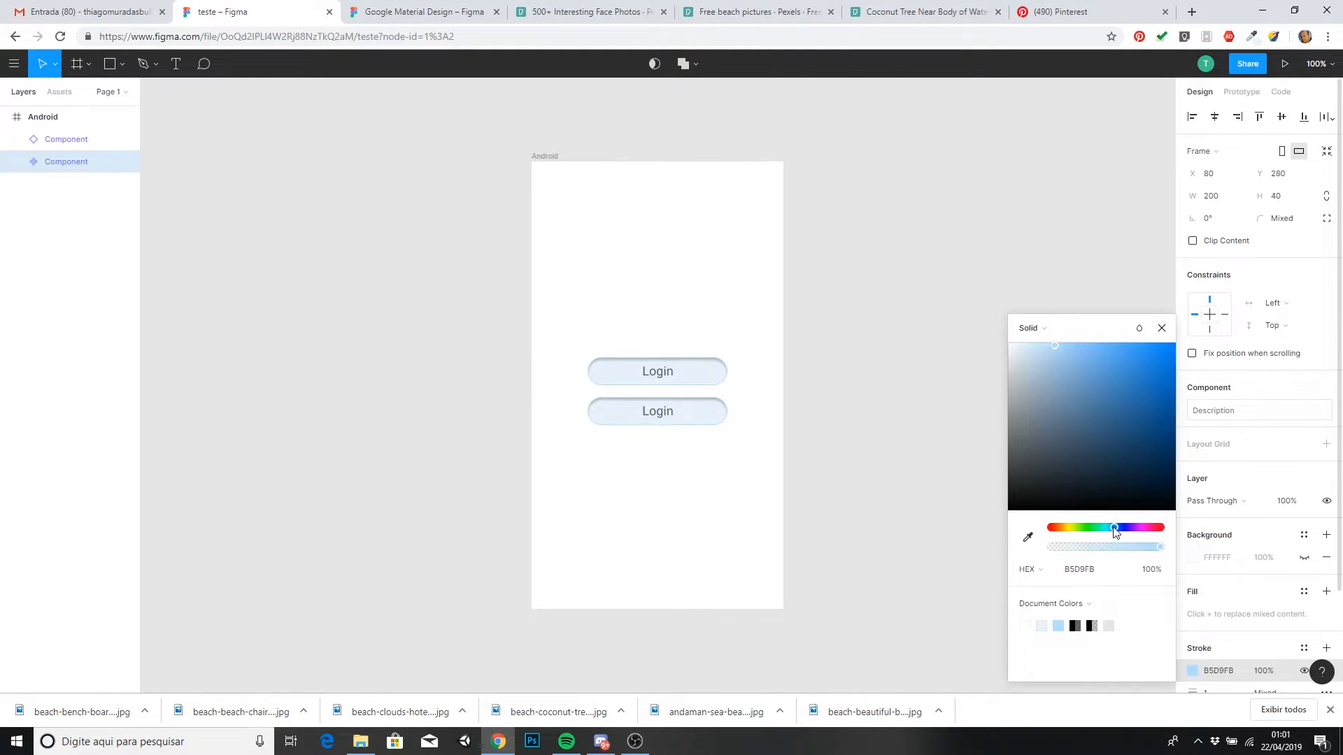
left_click(1218, 601)
- Set the stroke of the rectangle inside the Login master component to light blue B7DAFB
left_click(18, 162)
left_click(79, 207)
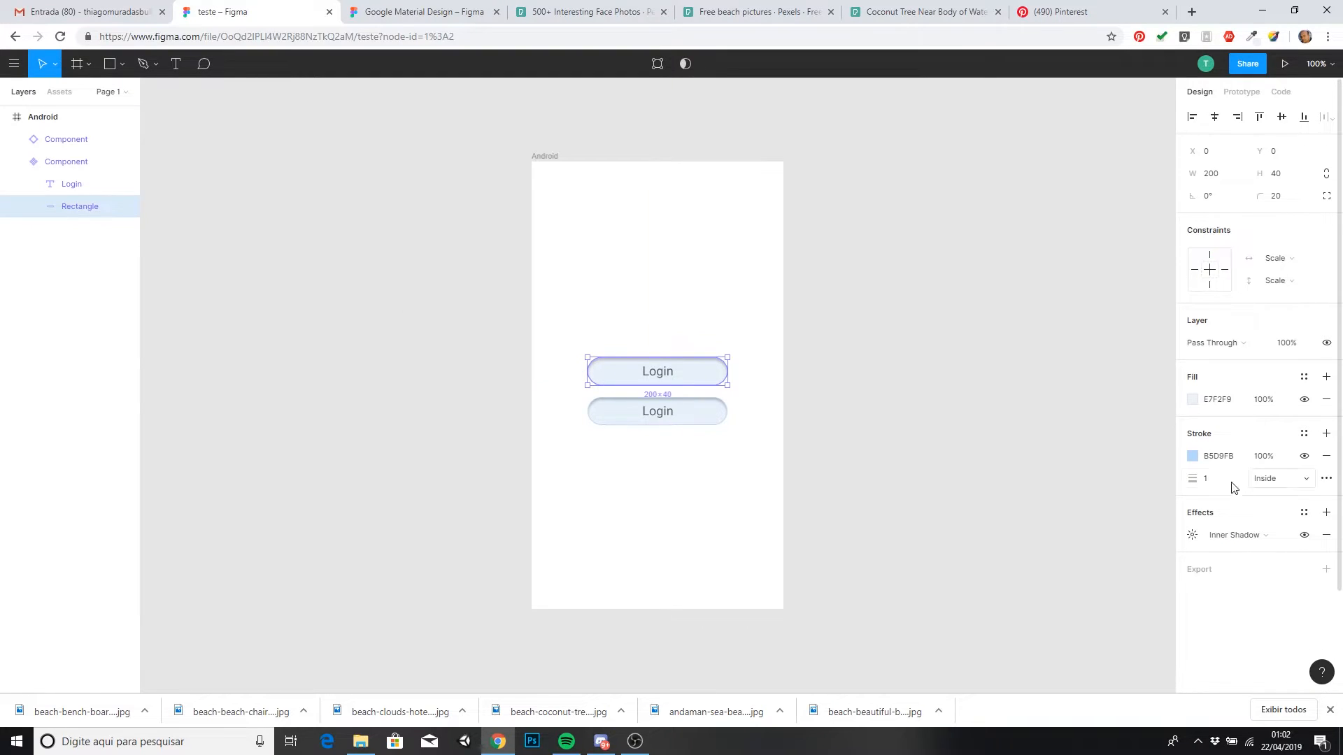
left_click(1194, 457)
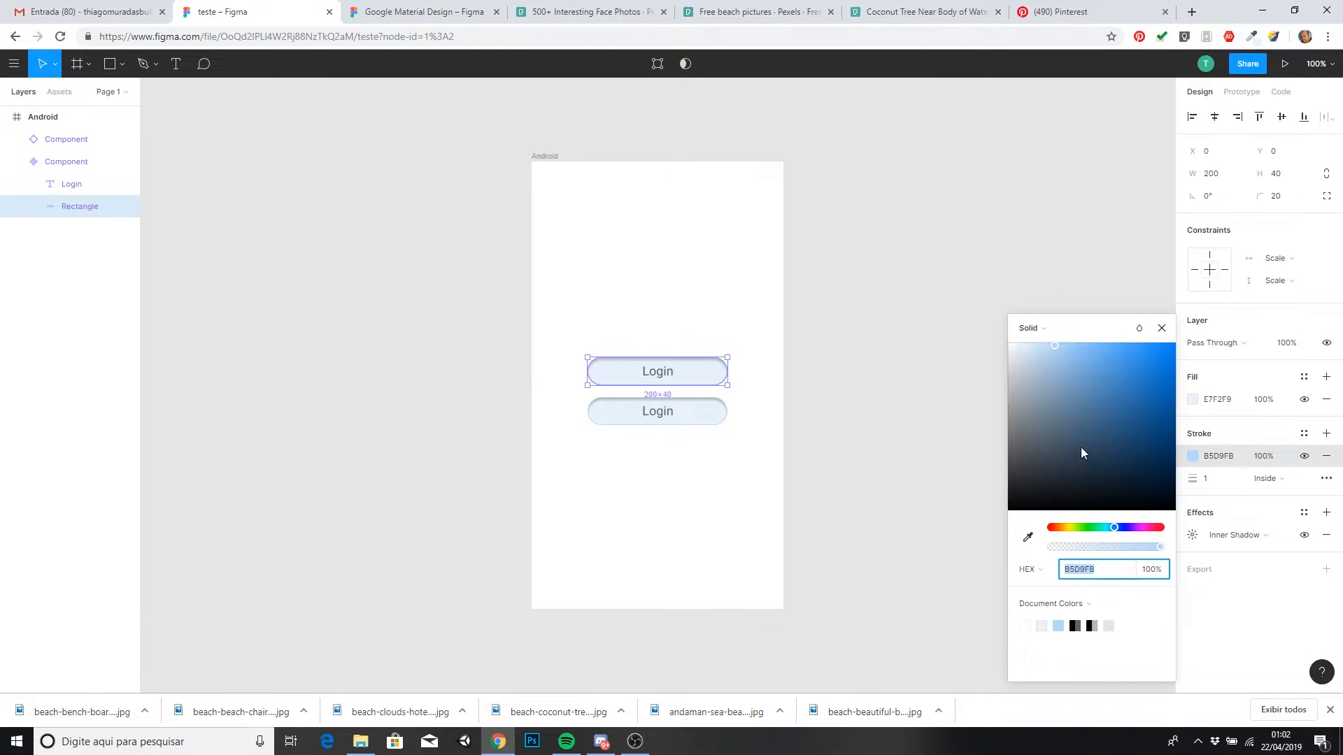
left_click_drag(1042, 364, 1099, 367)
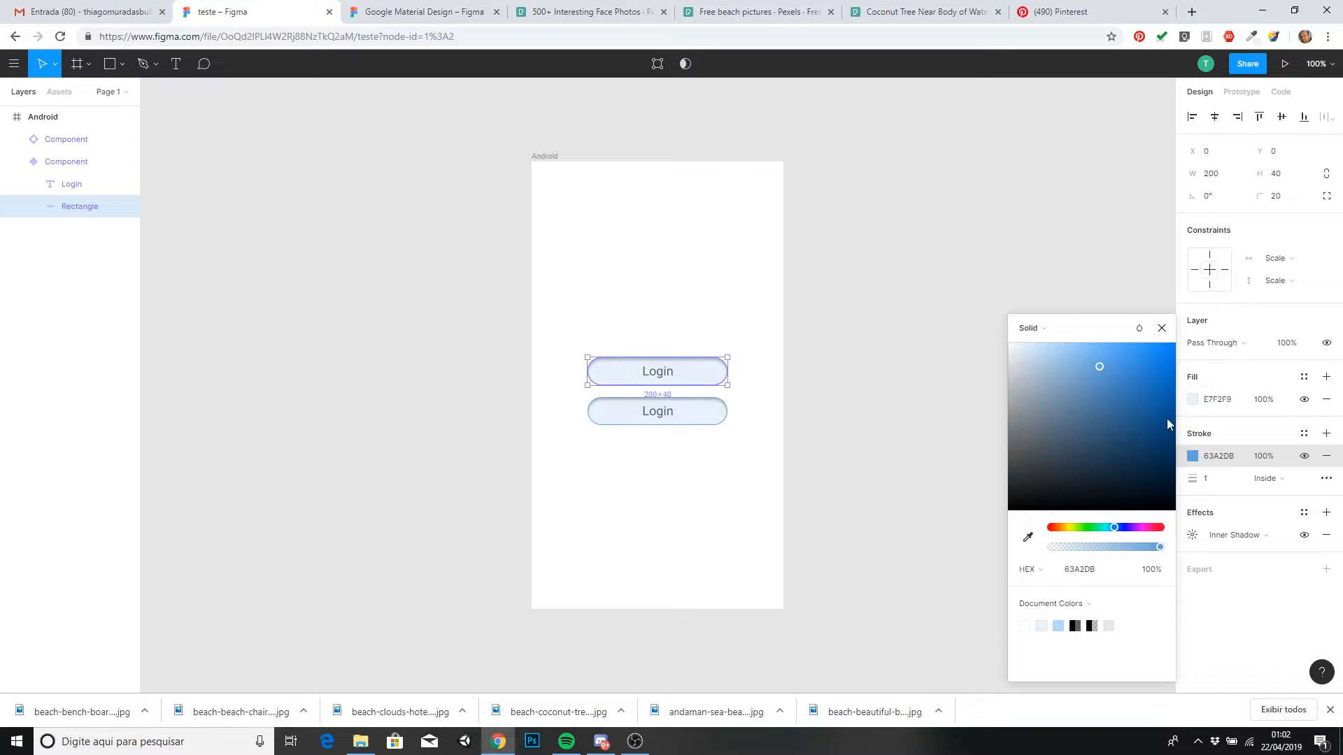
left_click_drag(1070, 360, 1055, 350)
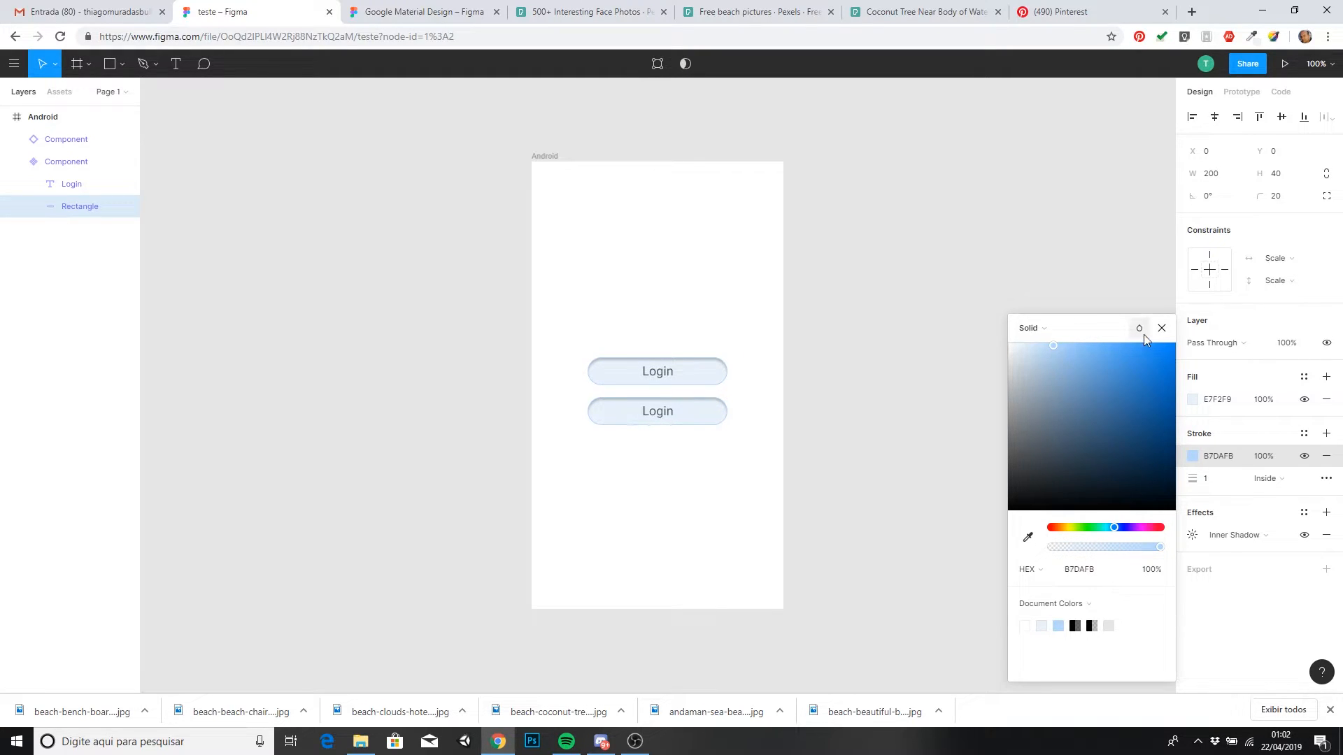
left_click(1162, 328)
- Set the fill of the rectangle inside the Login master component to pale blue D8EEFB
left_click(1193, 399)
left_click(1113, 392)
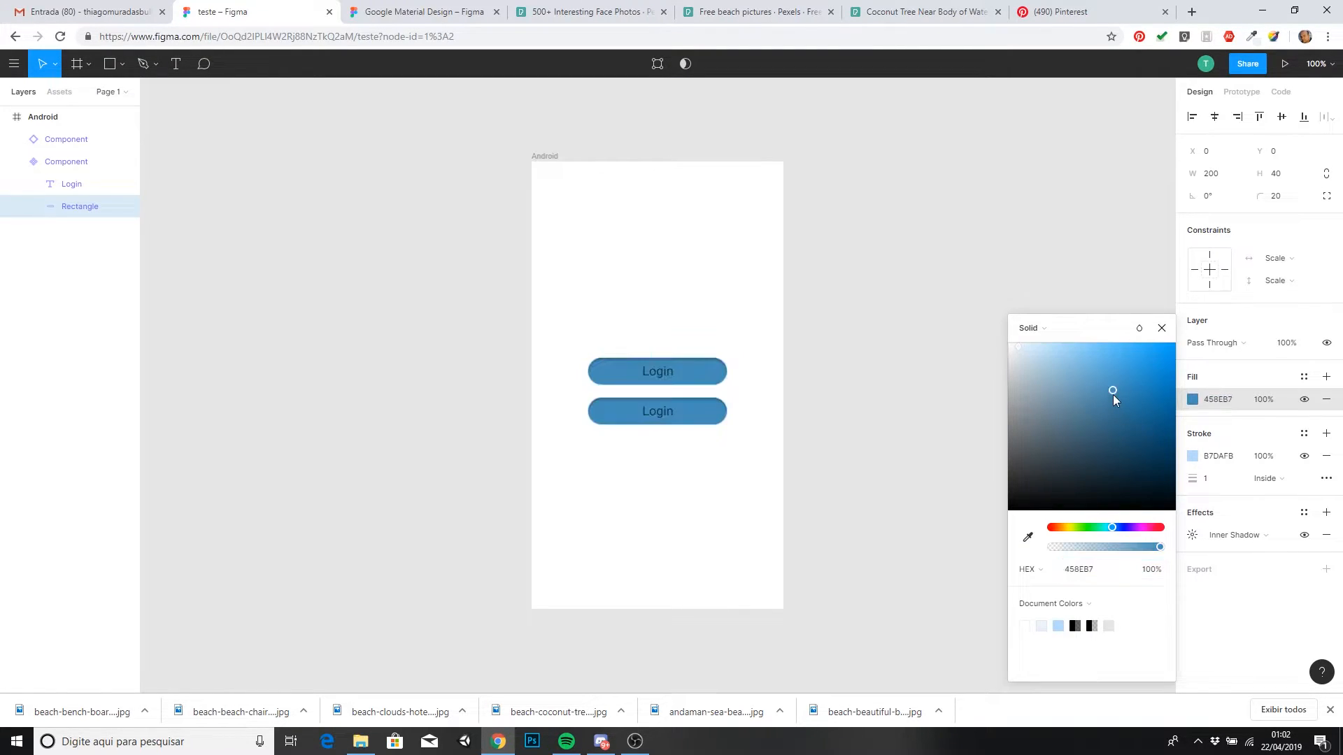
left_click_drag(1115, 396, 1031, 350)
left_click(1162, 328)
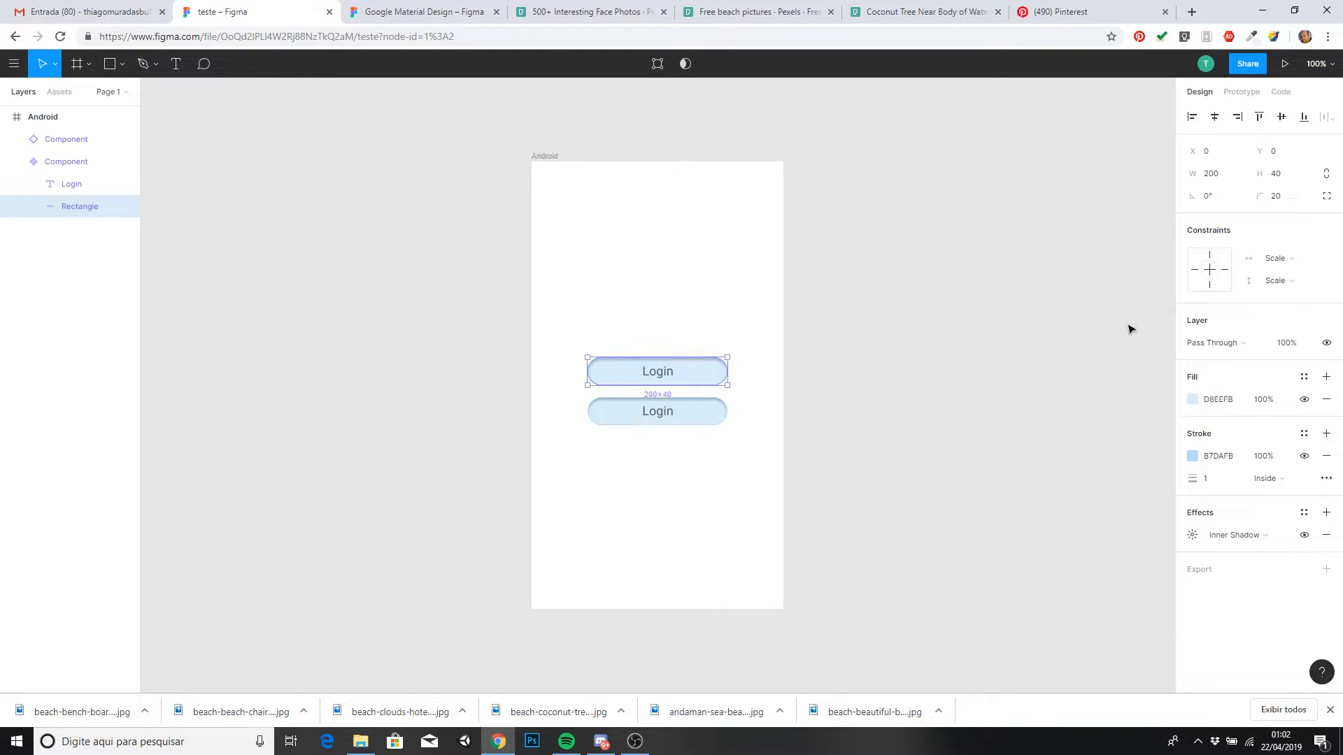
- Change the text inside the lower component instance to "Senha"
left_click(84, 165)
left_click(16, 161)
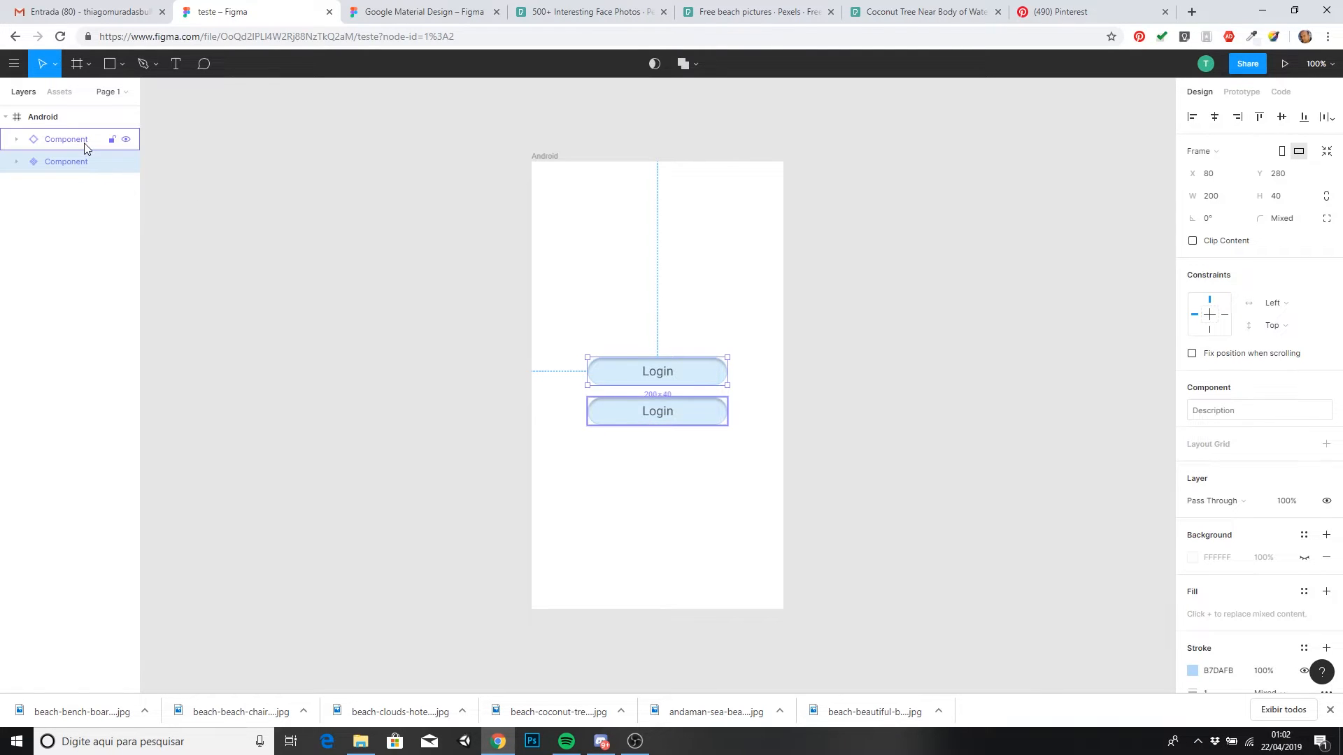
left_click(42, 140)
left_click(17, 139)
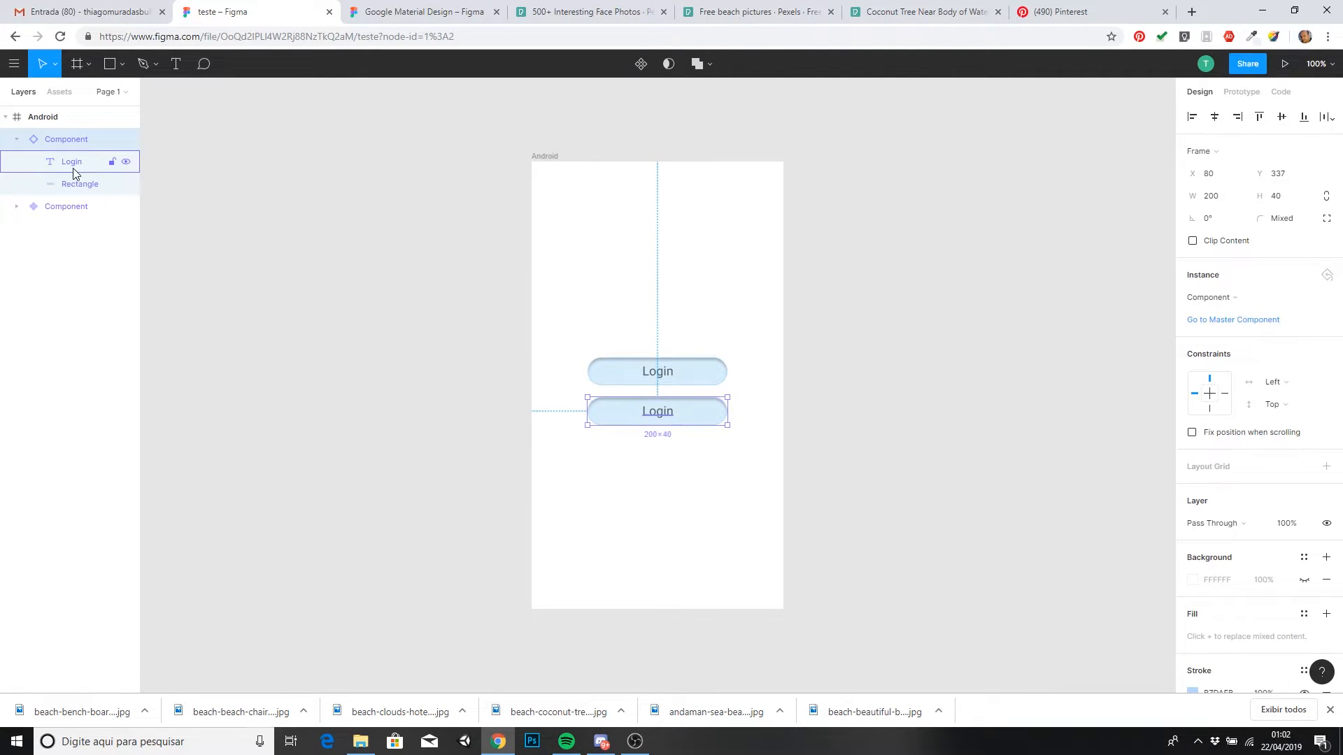
left_click(76, 163)
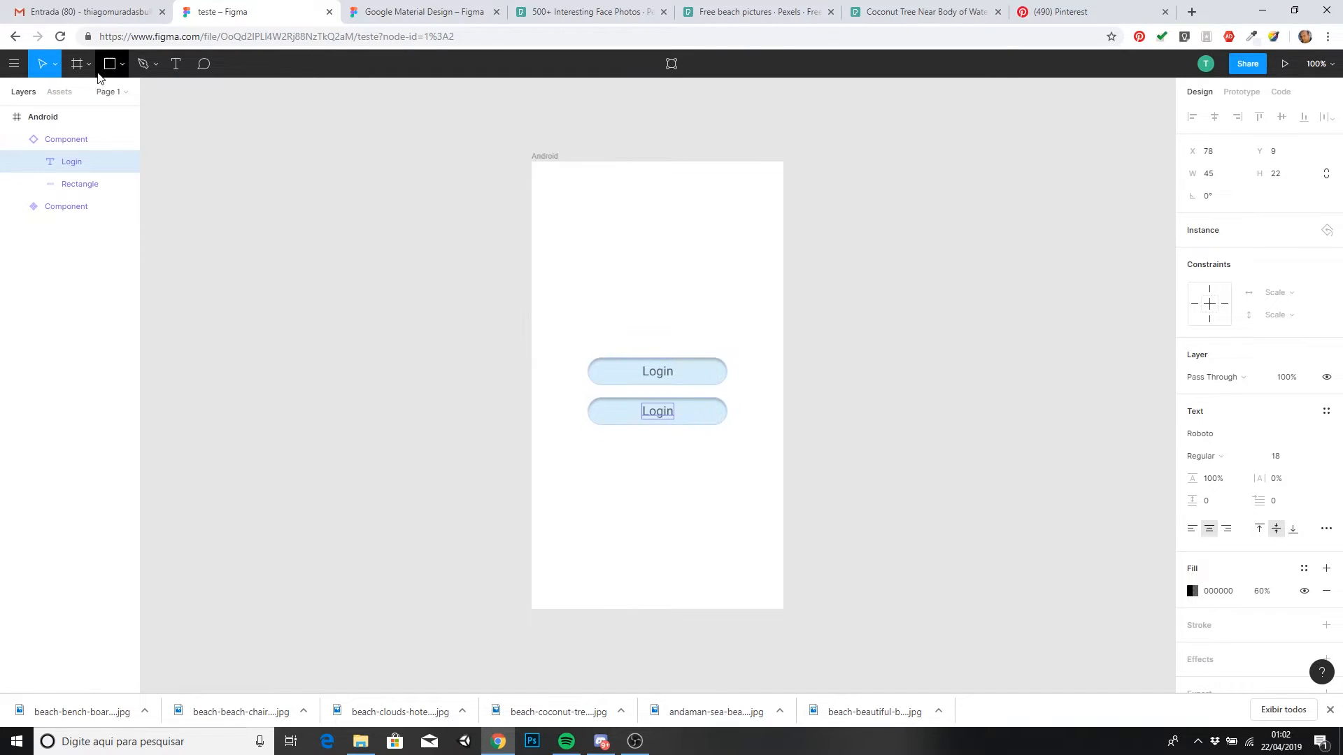
key("Return")
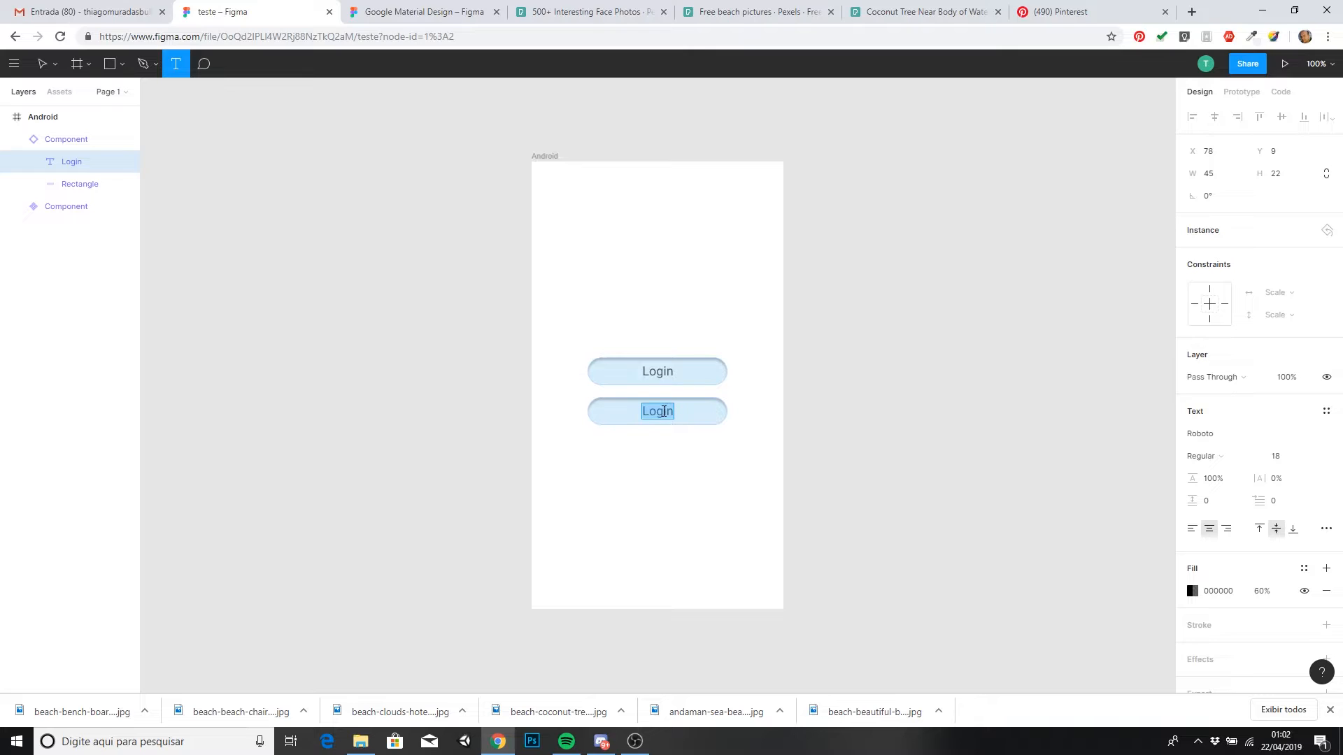
type("Senha")
key("Escape")
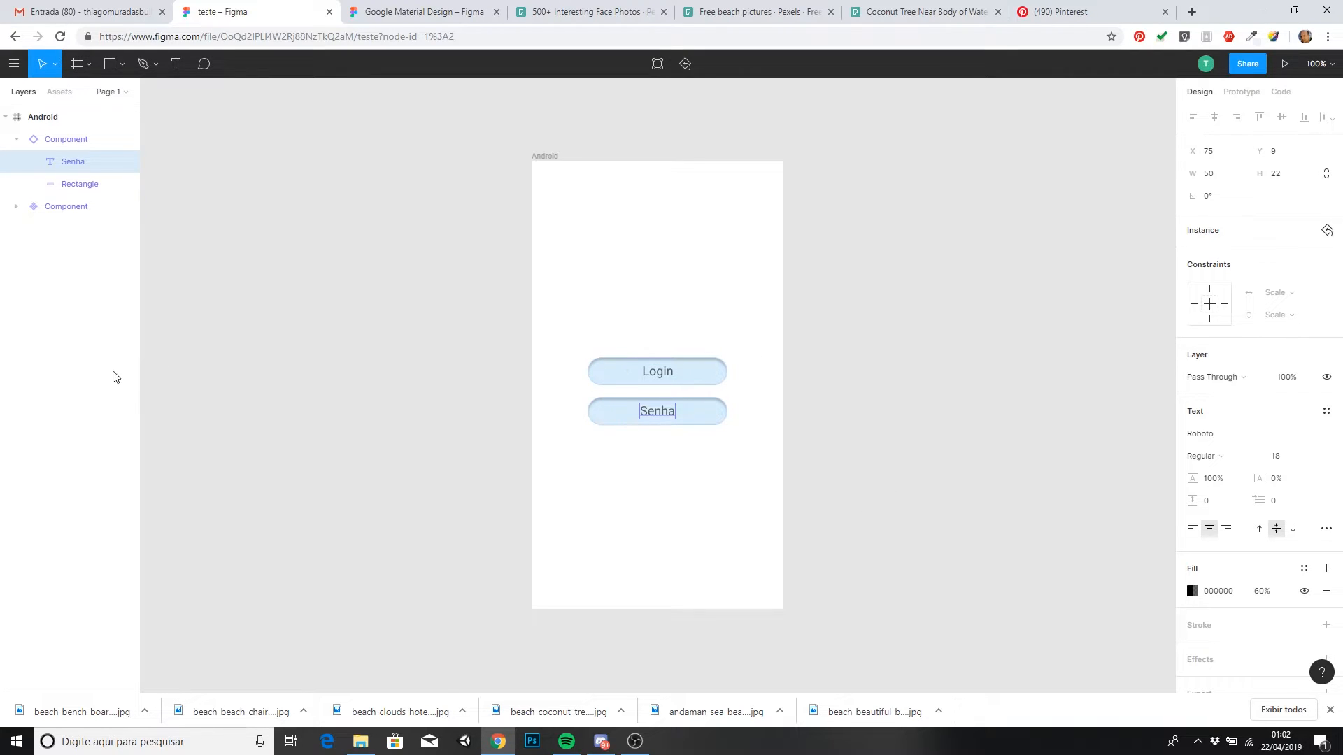
- Recolour the stroke of the master component's rectangle to pale blue CDE1F4
left_click(118, 377)
left_click(17, 207)
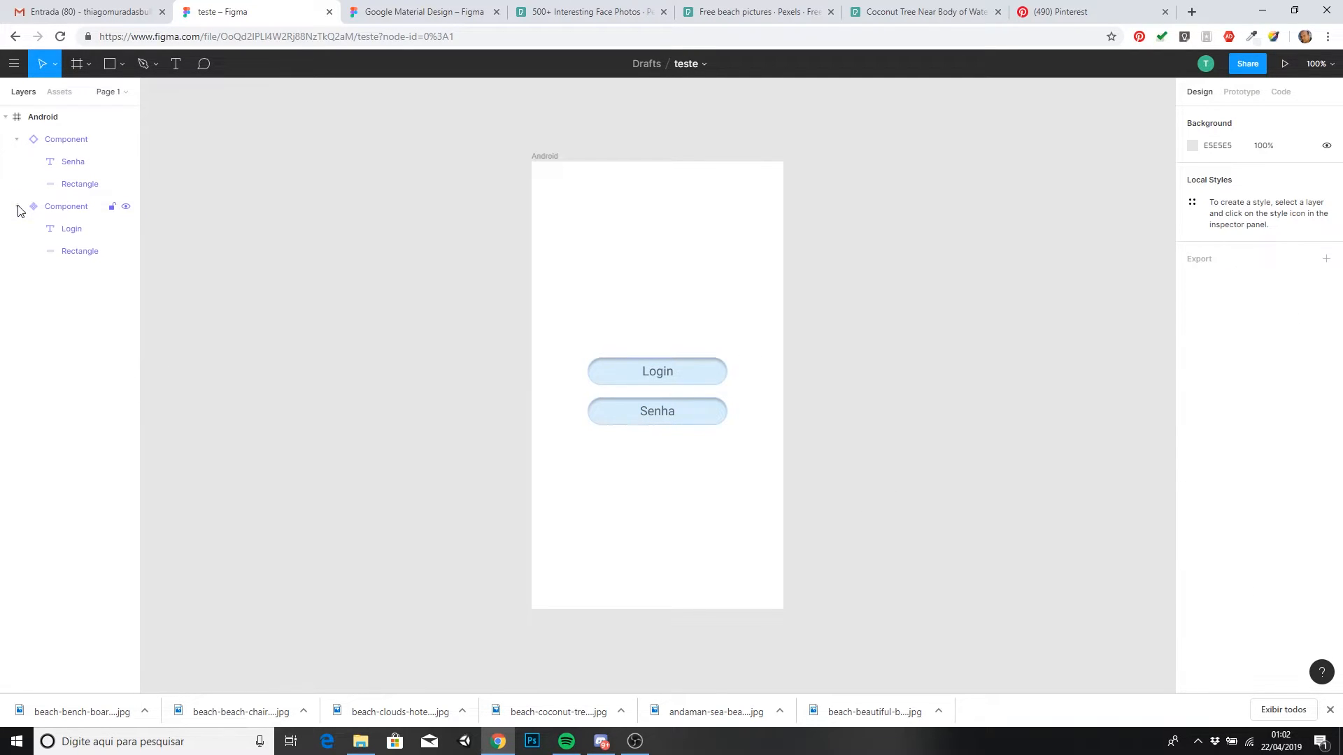
left_click(67, 251)
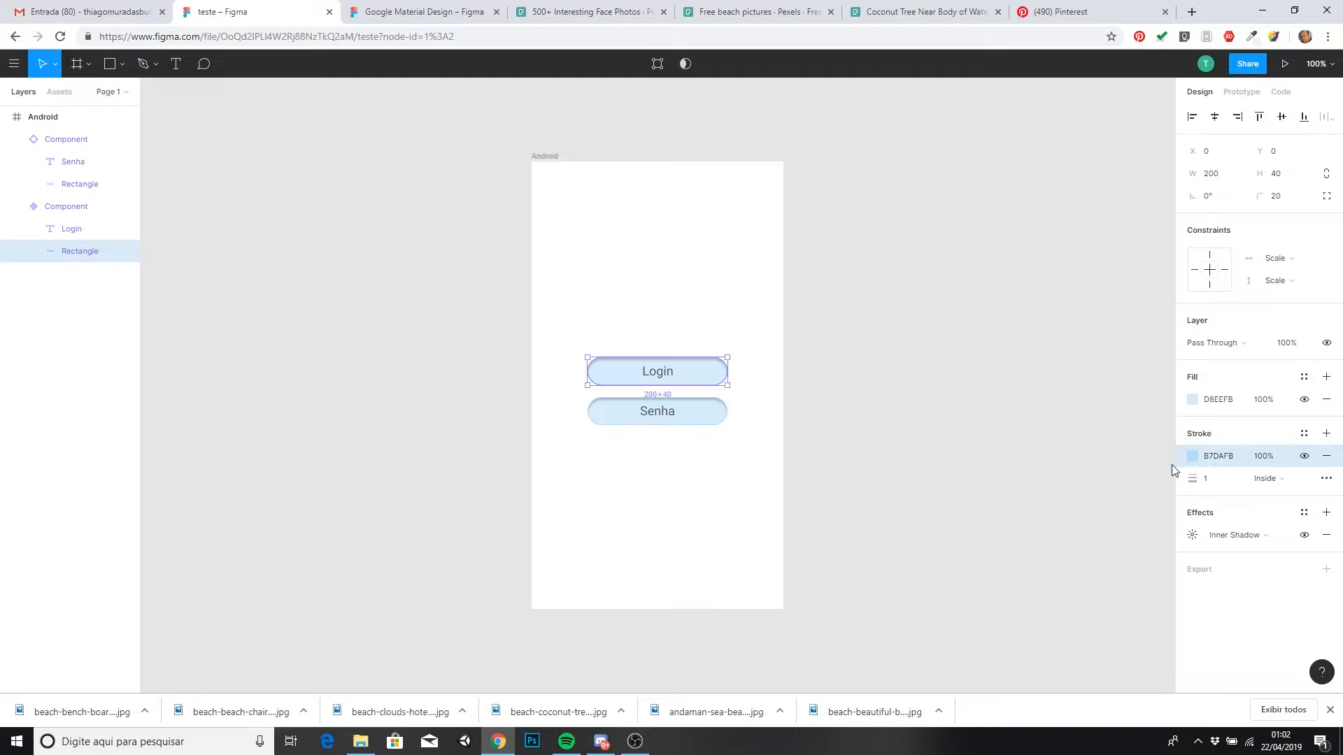
left_click(1192, 457)
left_click_drag(1082, 399, 1100, 441)
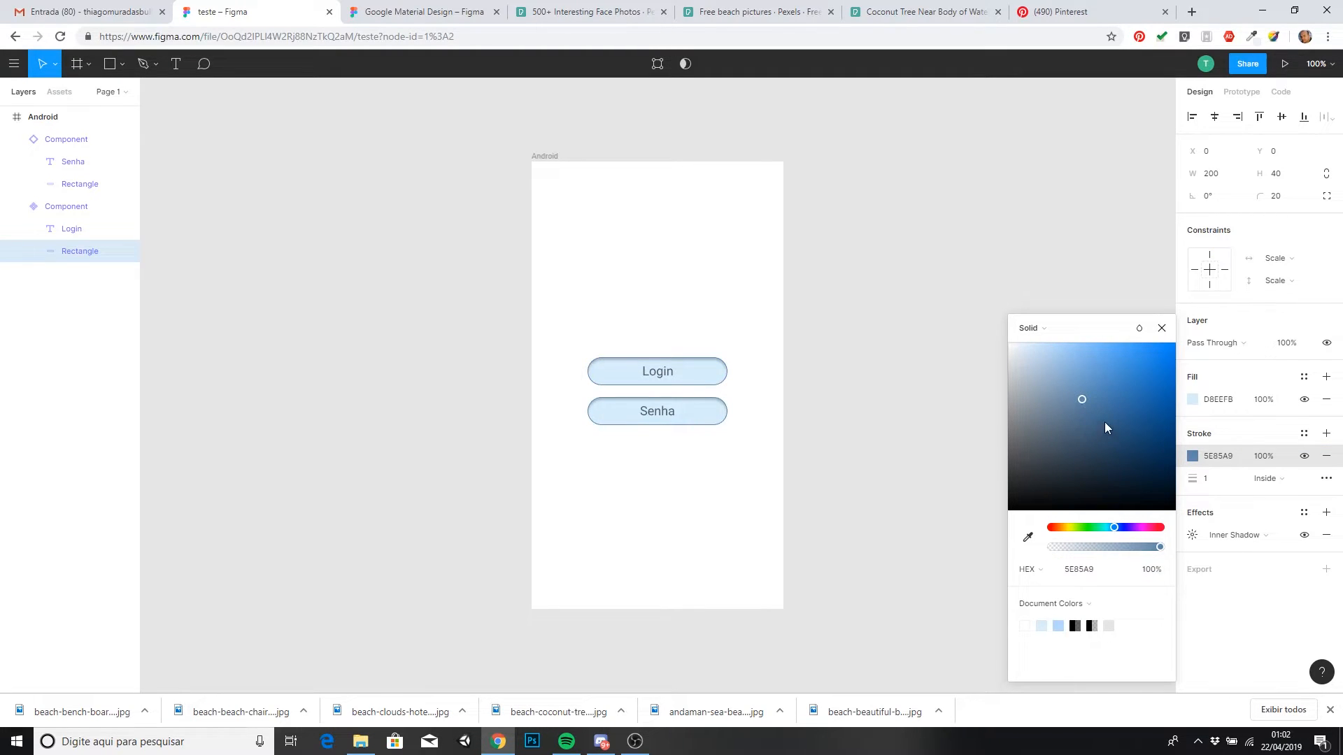
left_click(1036, 350)
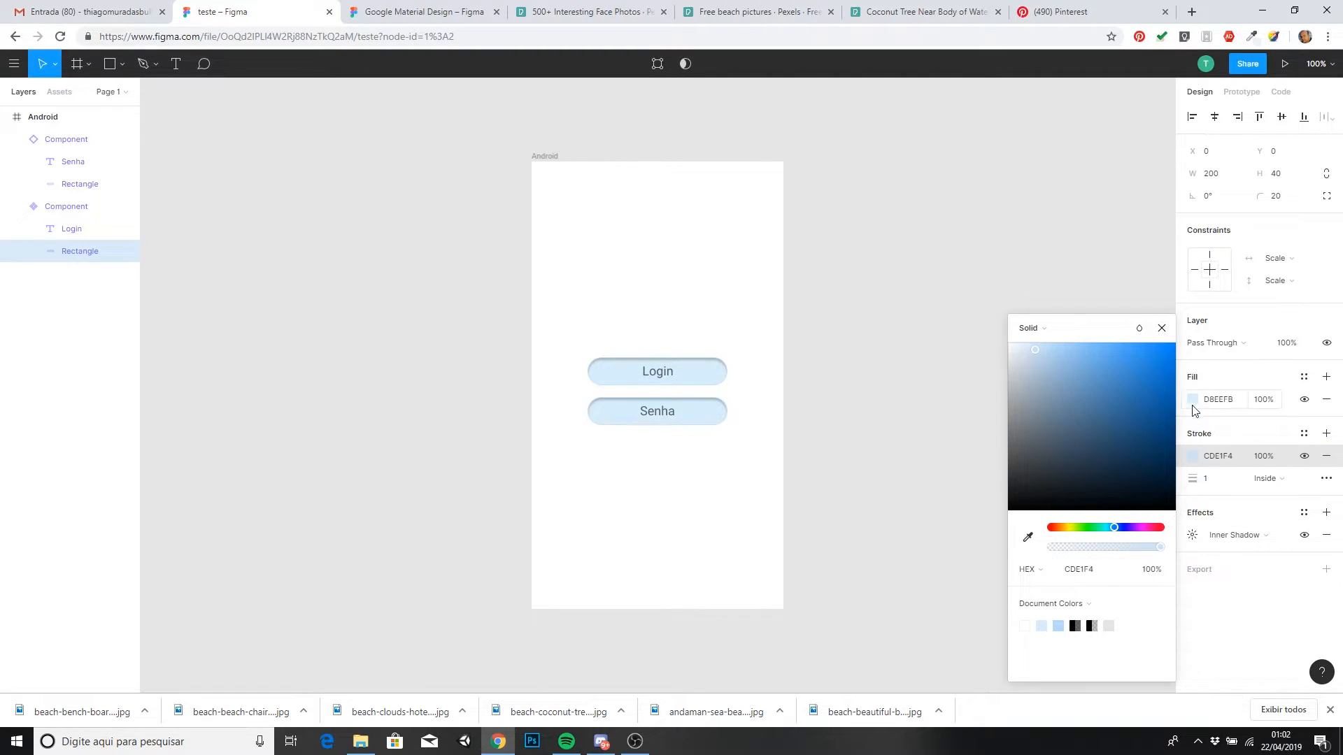
- Recolour the fill of the master component's rectangle to pale blue D7F0FE and deselect it
left_click(1193, 400)
left_click(1094, 370)
left_click(1048, 350)
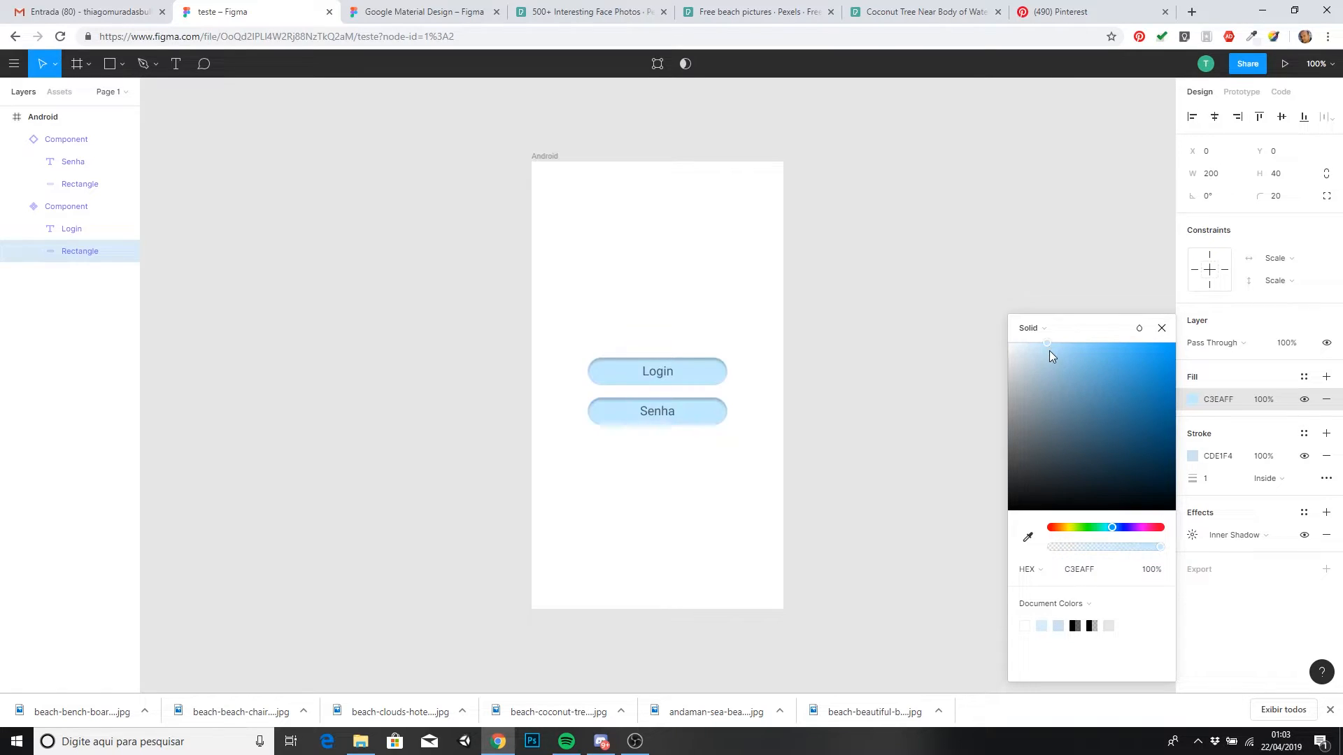
left_click(1034, 347)
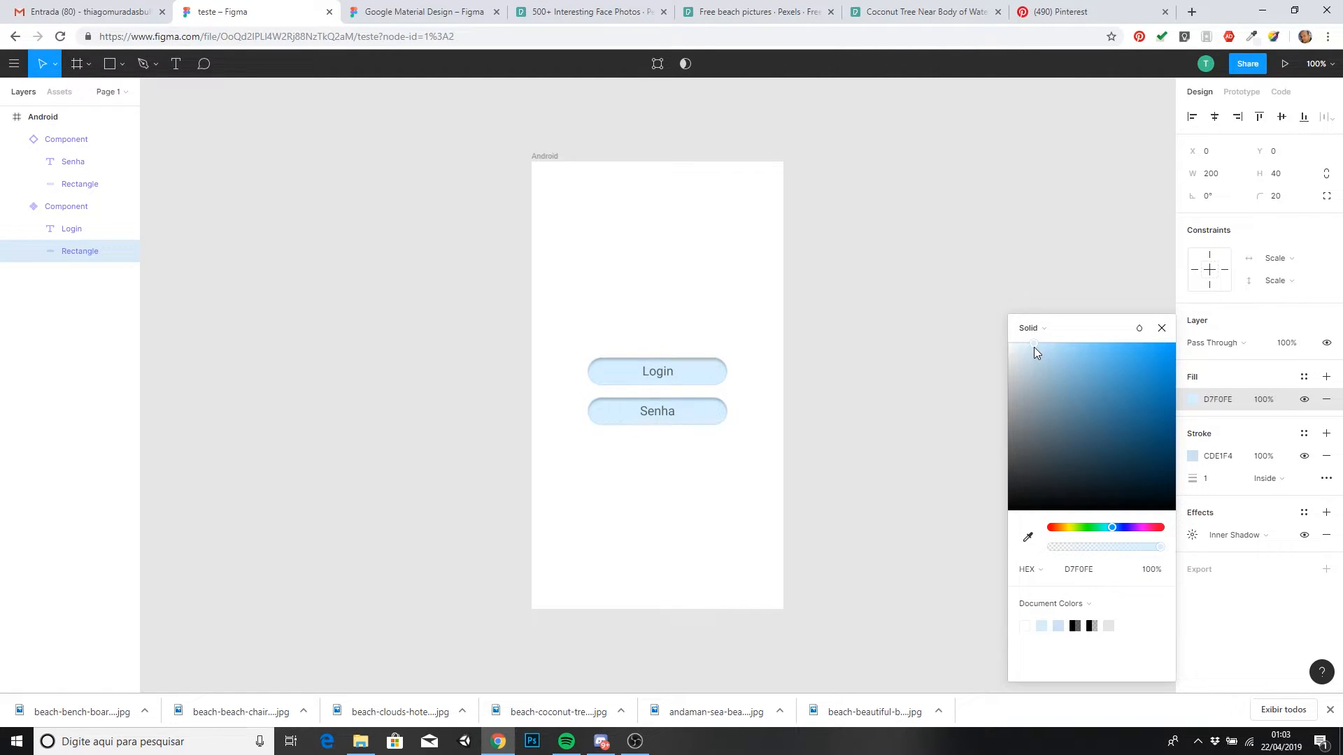
left_click(29, 334)
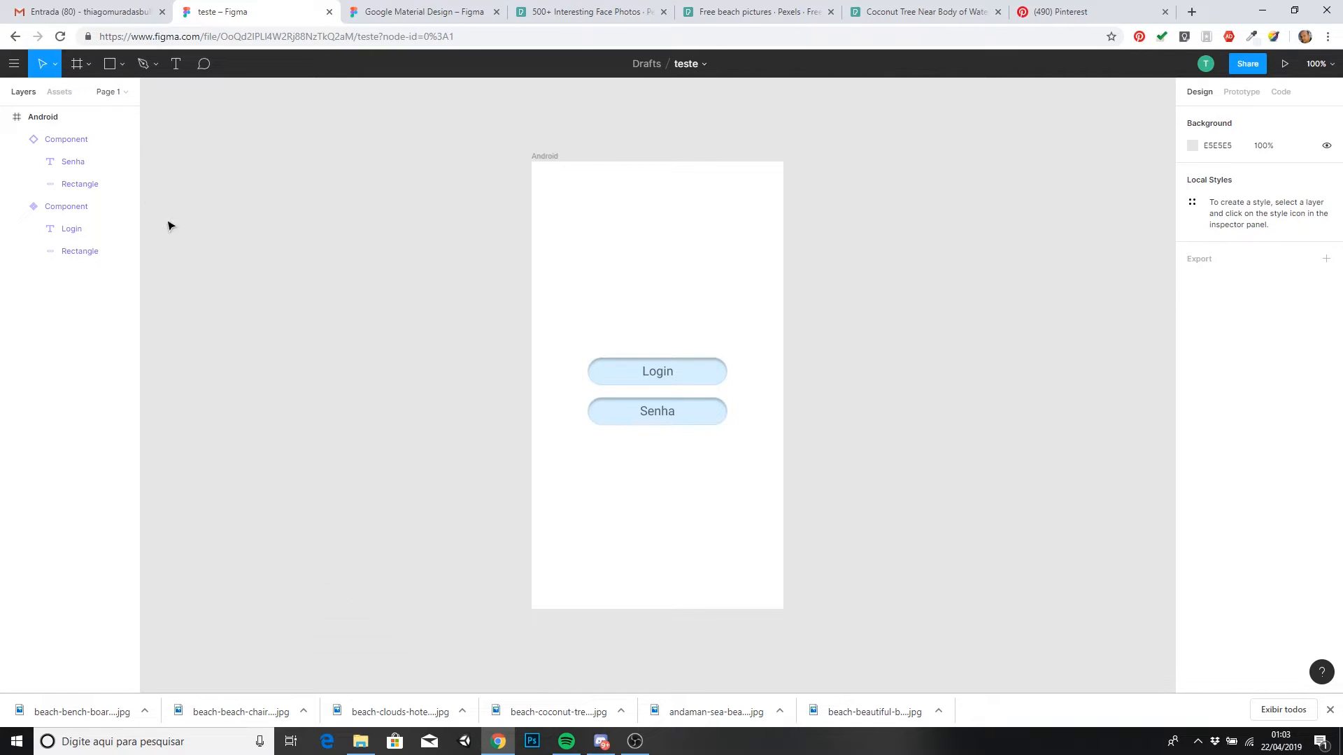
- Draw a 200 × 50 rectangle near the lower edge of the Android frame with a corner radius of 10
key("r")
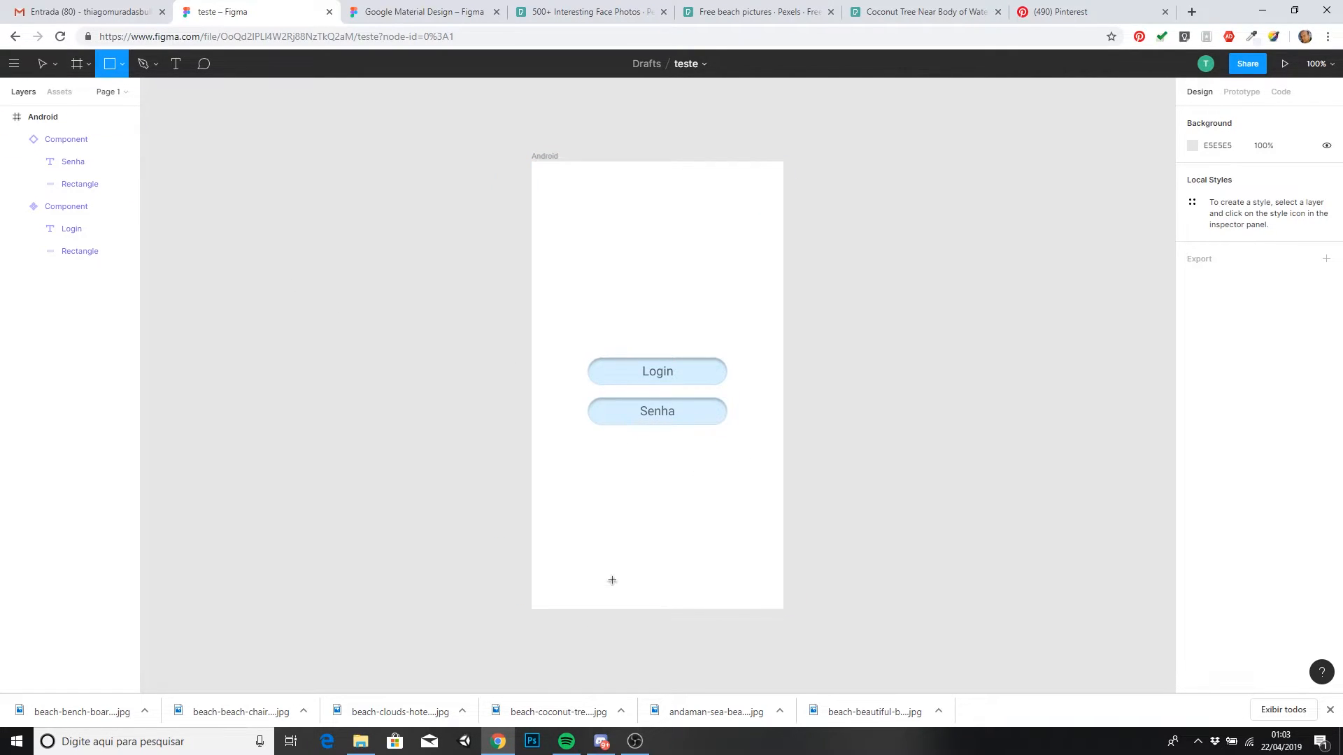
left_click_drag(596, 534, 728, 578)
left_click(1215, 180)
type("200")
left_click(1277, 173)
type("50")
left_click(1277, 198)
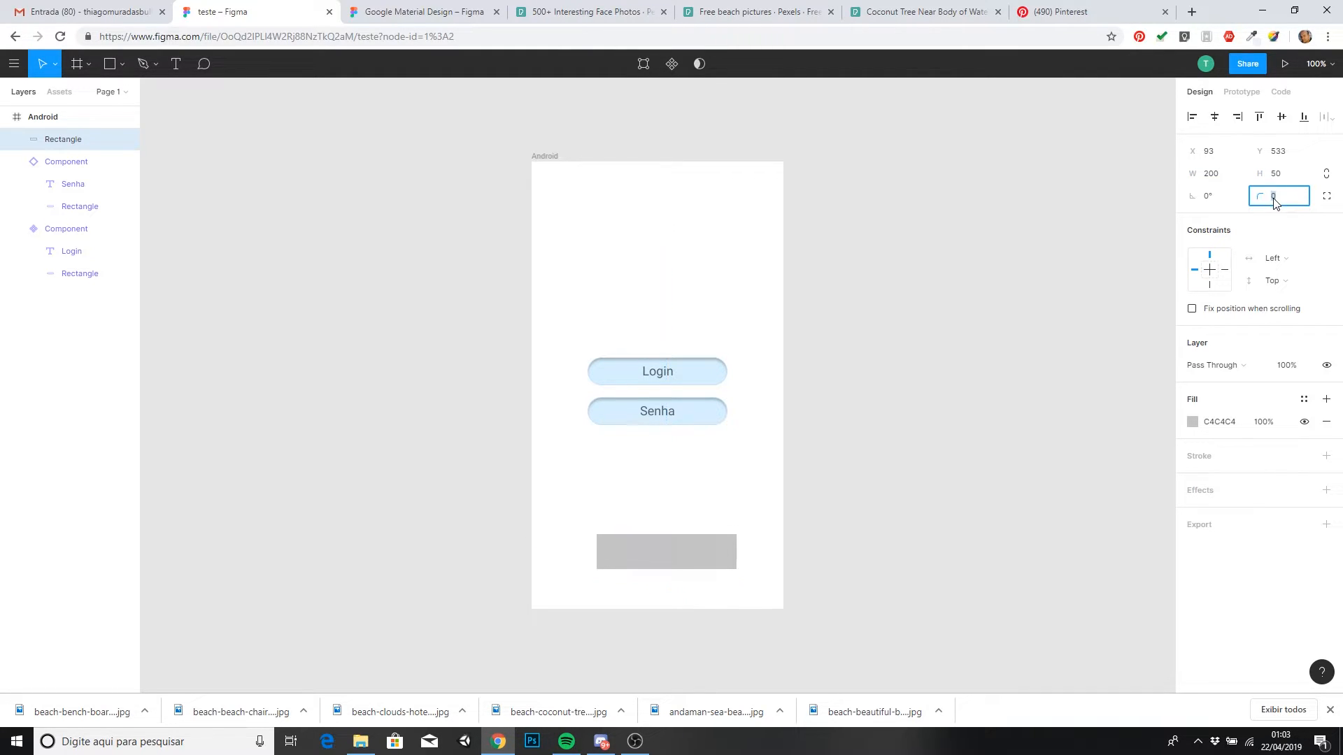
type("10")
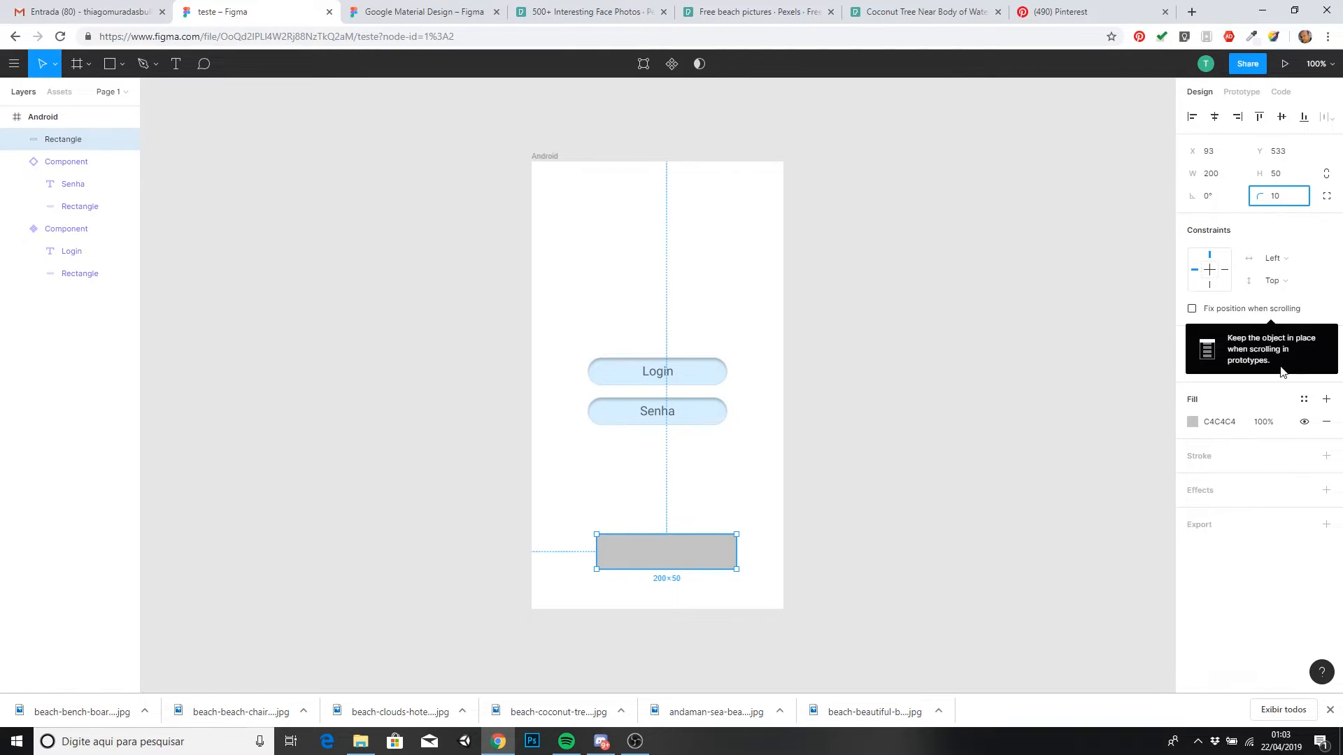
- Fill the new rectangle with light blue 9FD4F1 and centre it horizontally in the frame at X 80, Y 532
left_click(1193, 422)
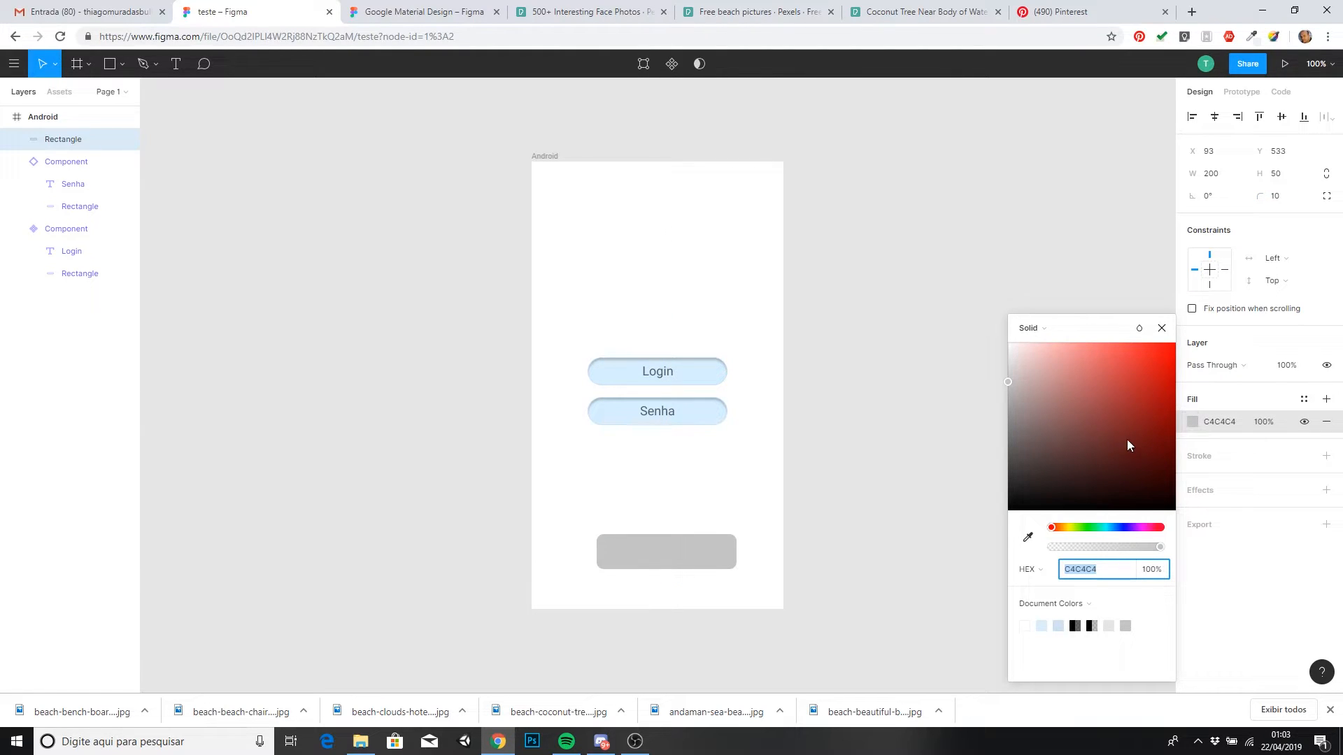
left_click(1108, 527)
left_click_drag(1112, 531, 1115, 532)
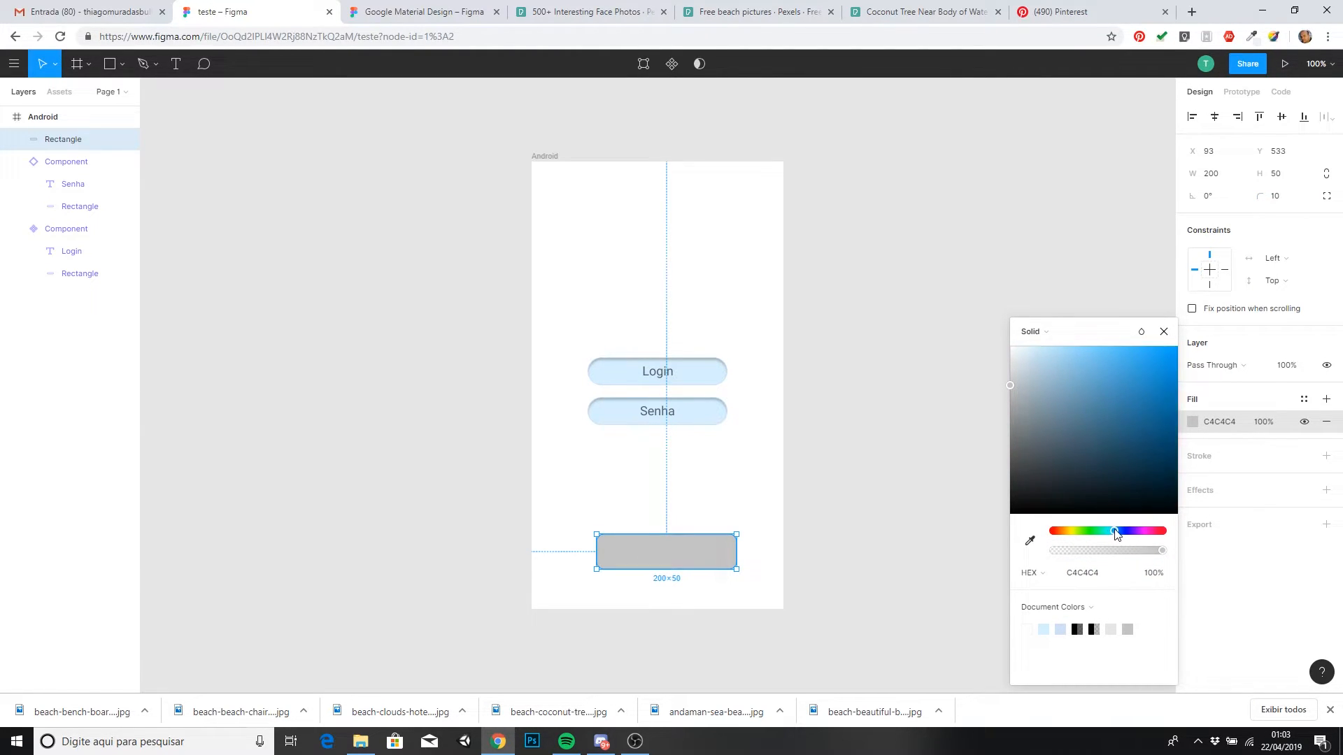
left_click_drag(1046, 390, 1068, 355)
left_click_drag(690, 565, 681, 563)
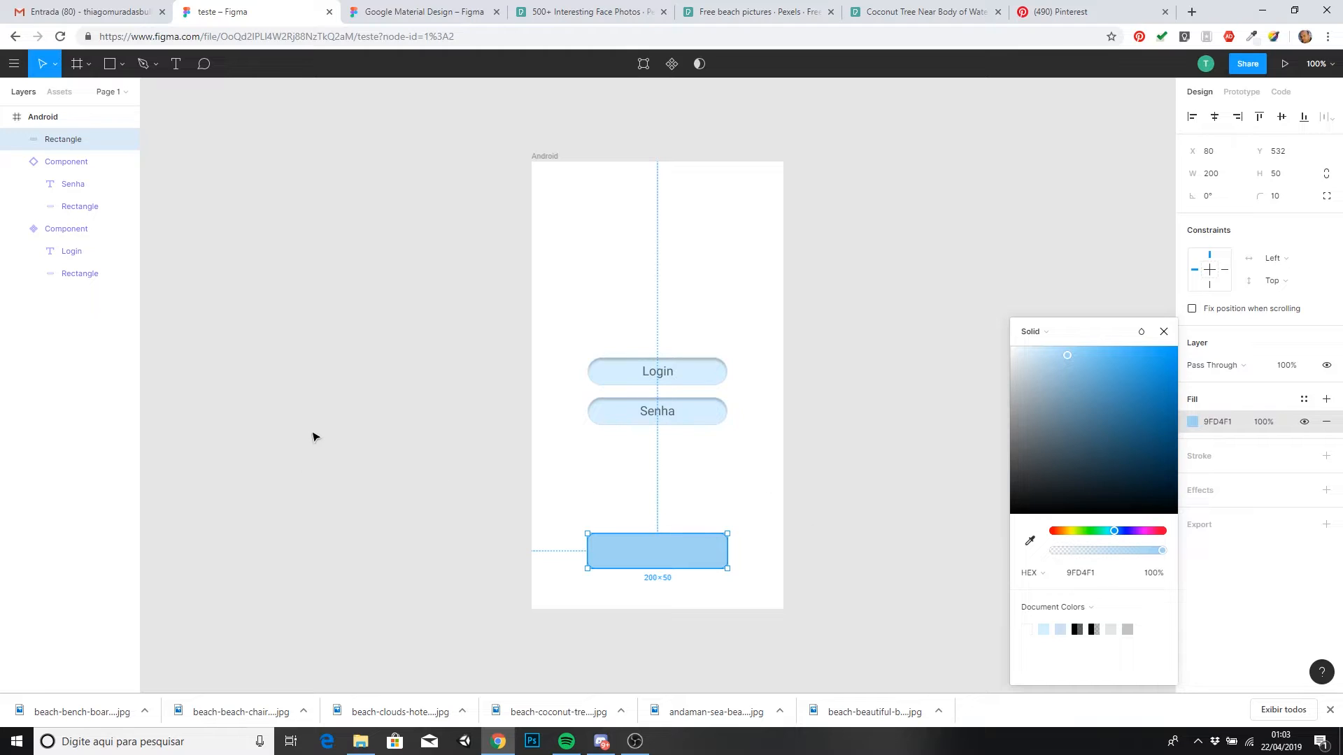
- Add the text "Avançar" just above the blue rectangle
left_click(669, 415)
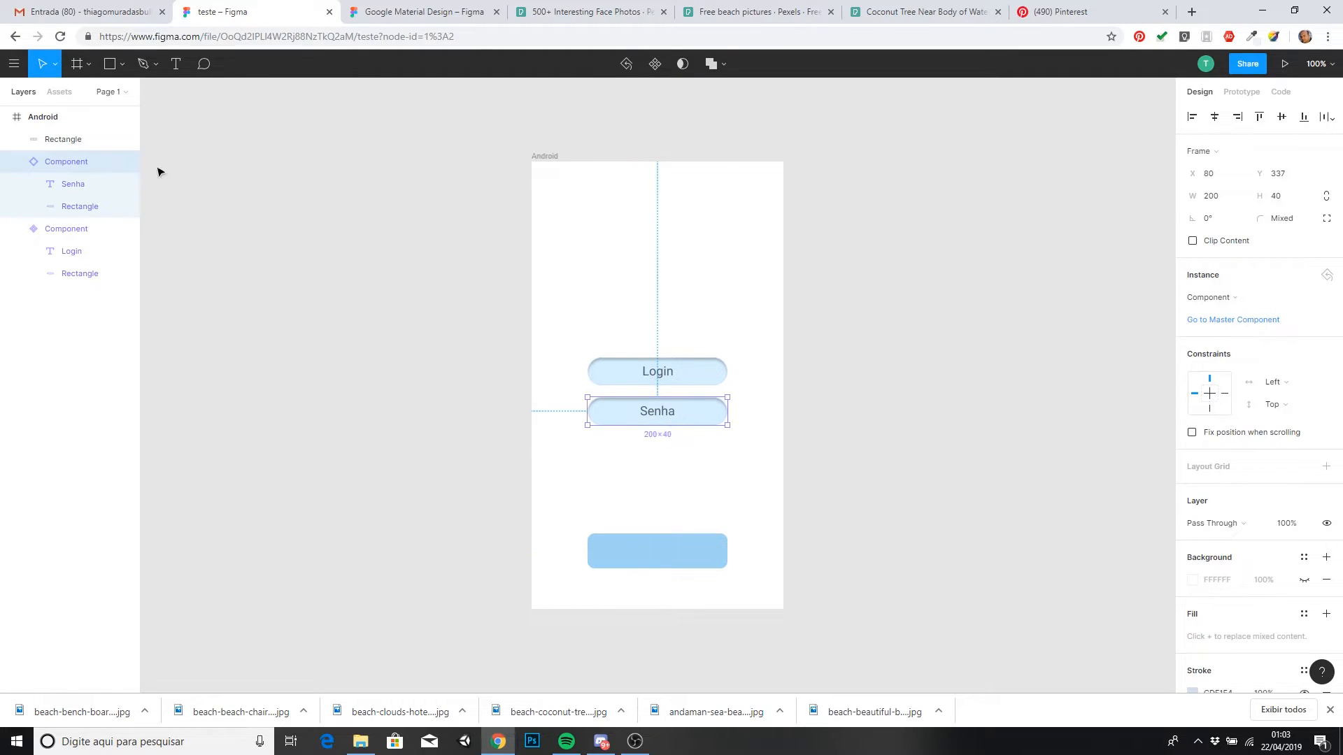
left_click(175, 64)
left_click(633, 517)
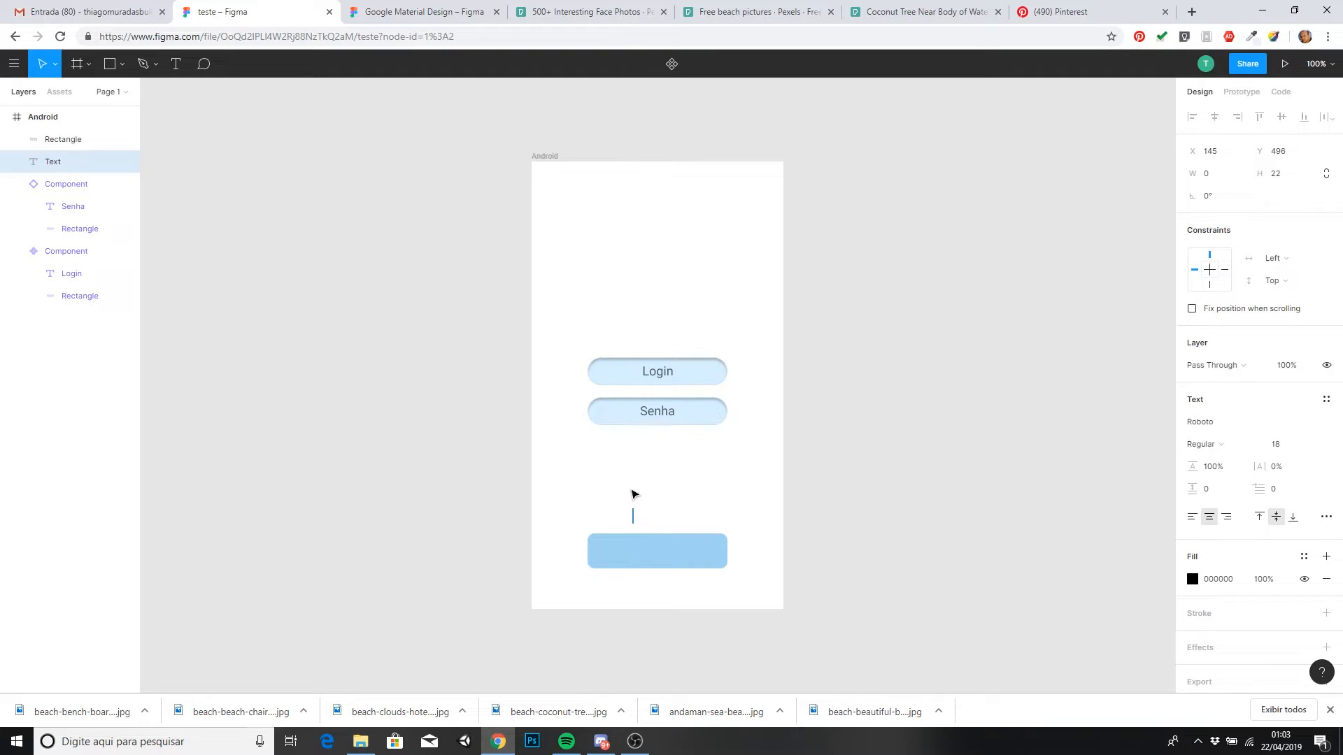
type("Avançar")
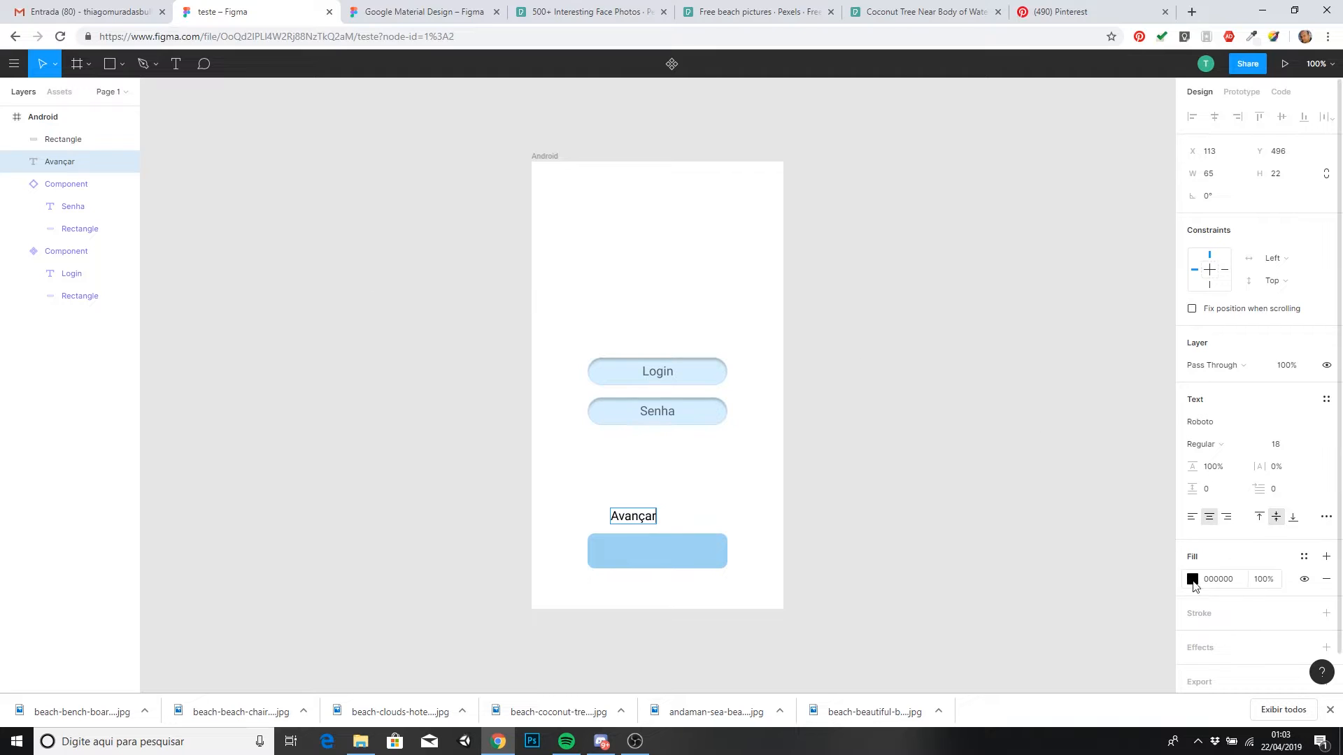
- Apply the 60% opacity black document colour to the "Avançar" text
left_click(1192, 580)
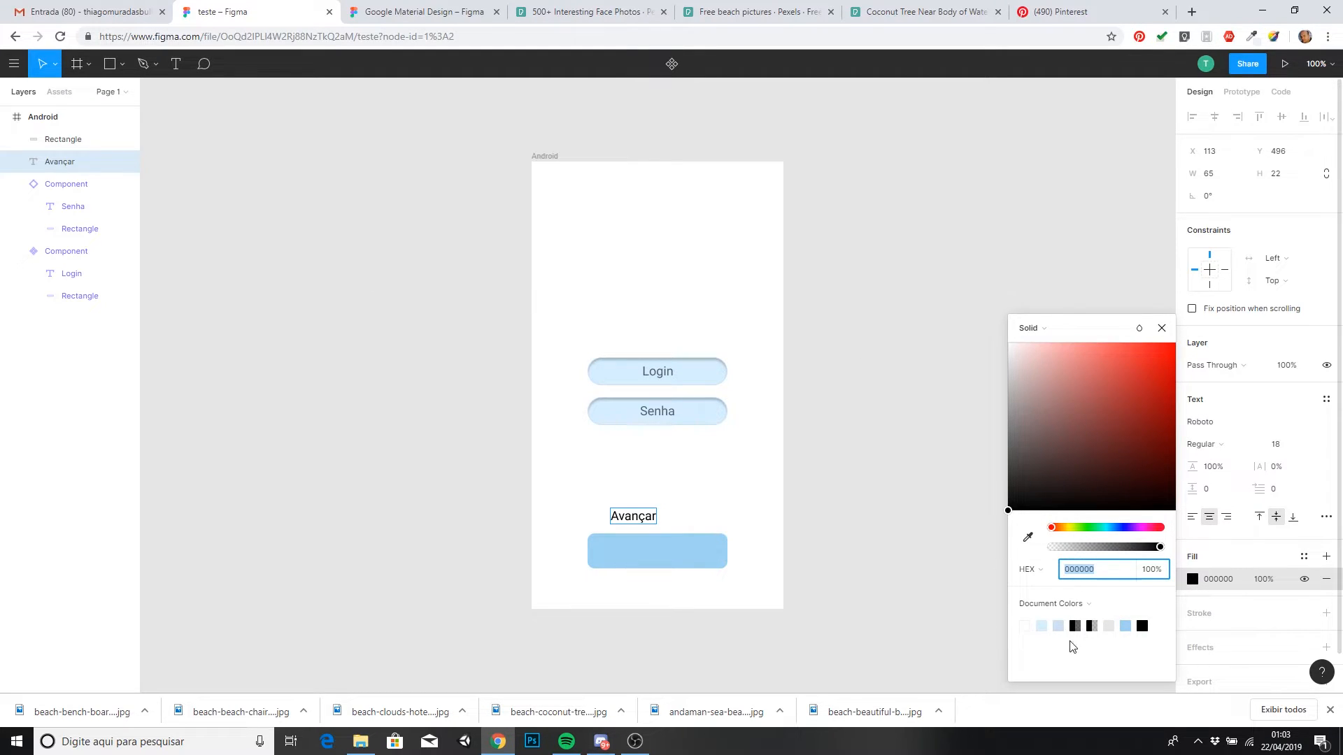
left_click(1088, 624)
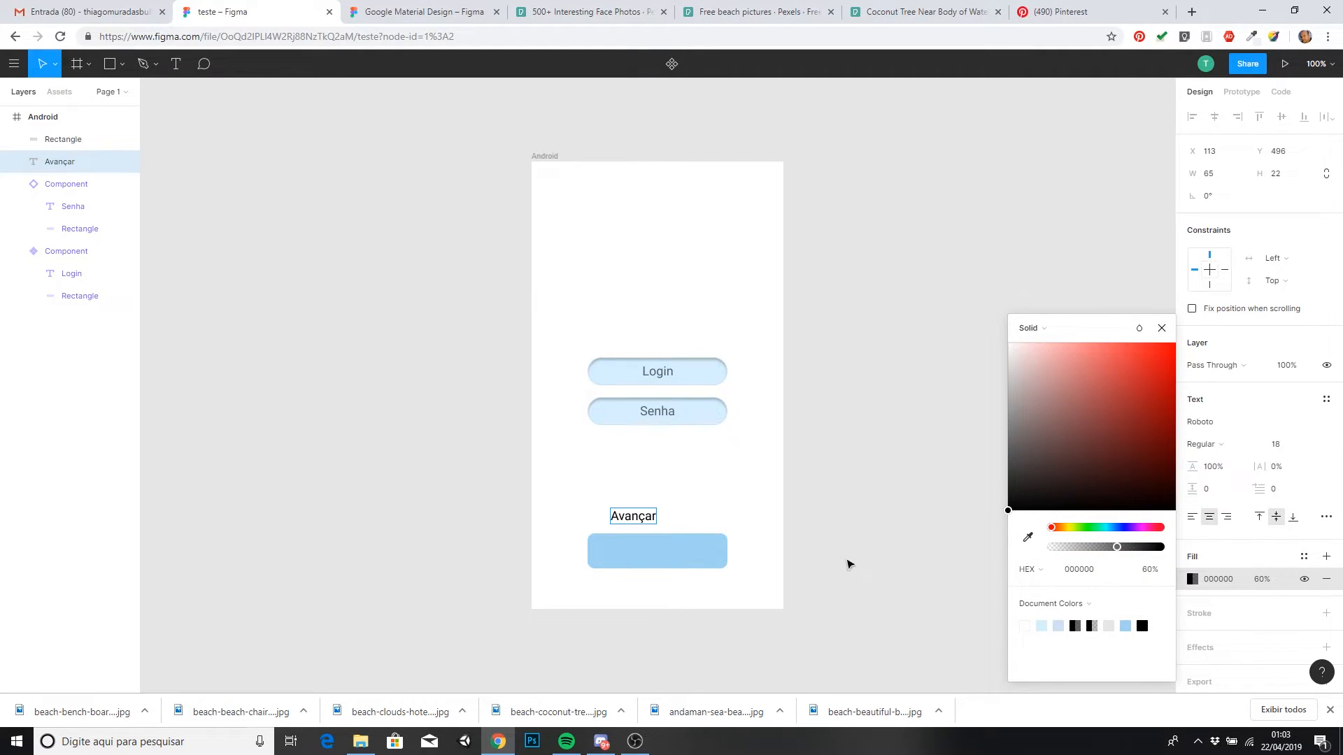
double_click(642, 519)
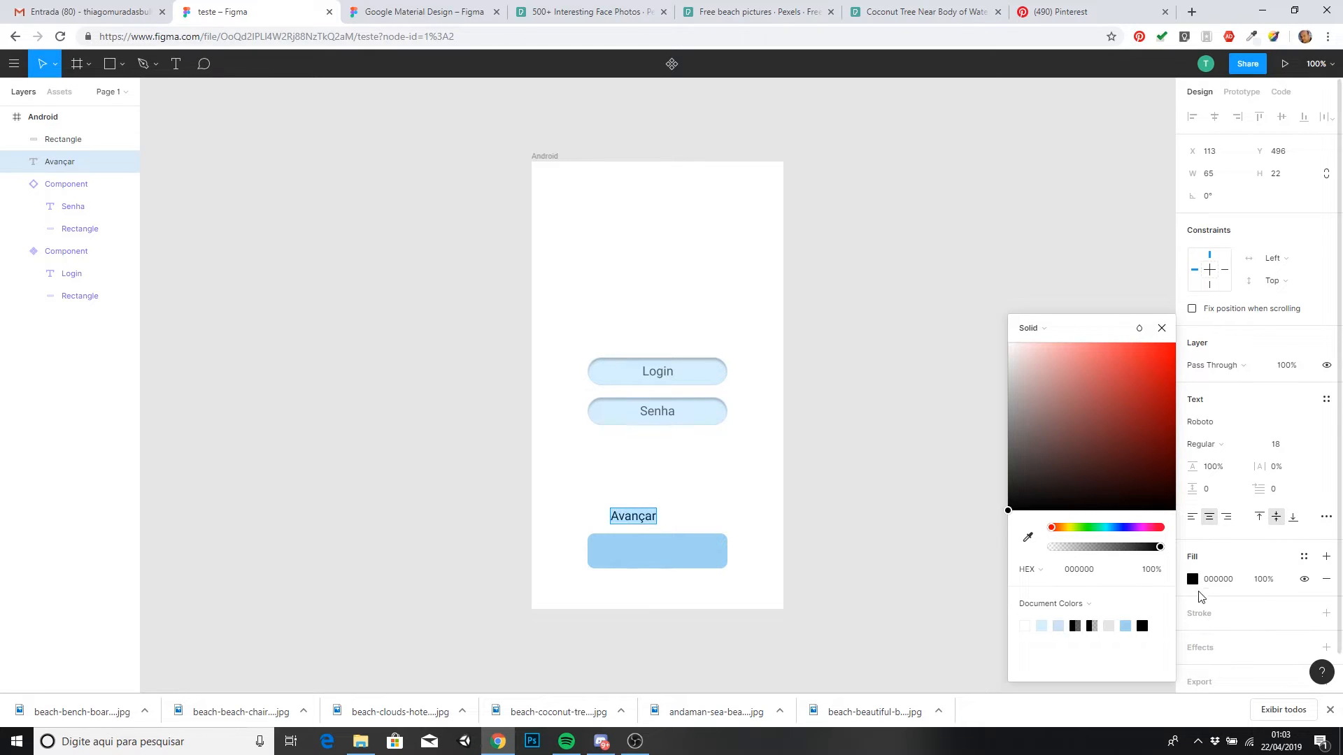
left_click(1090, 626)
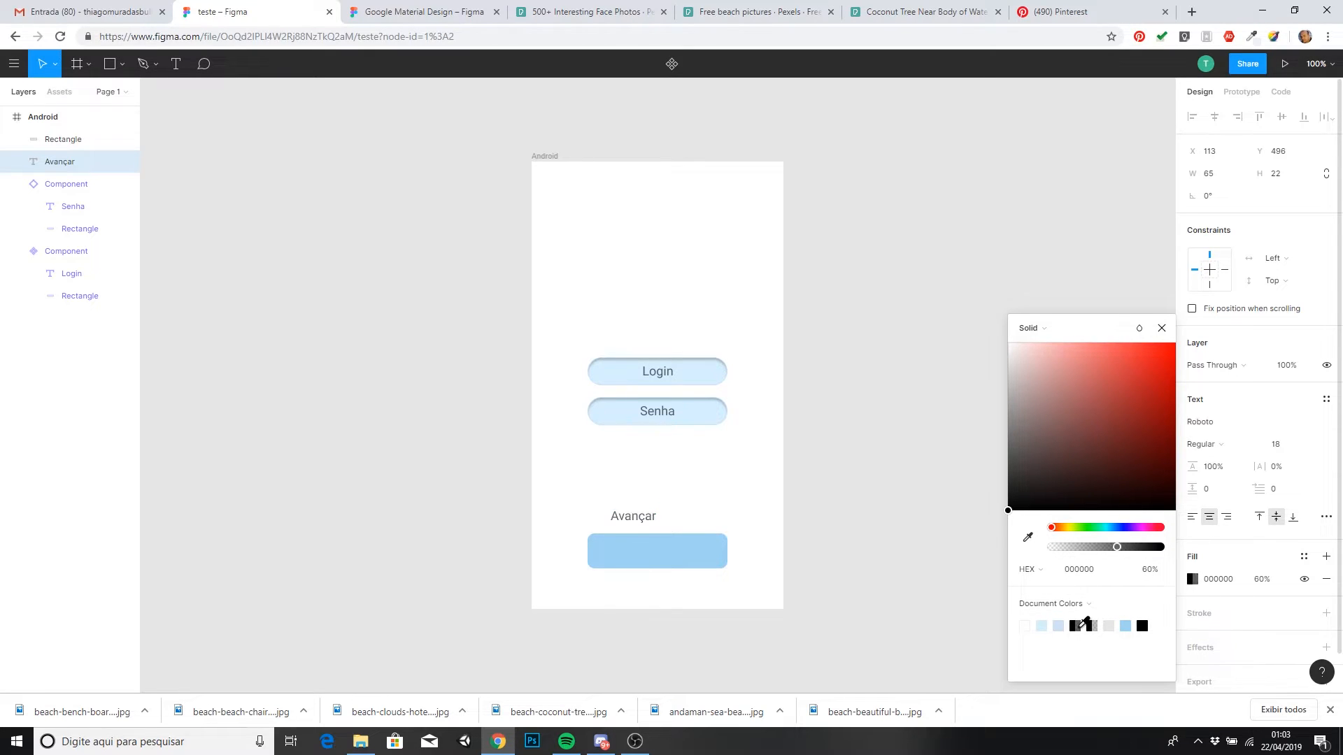
- Place the "Avançar" text over the blue rectangle, layer it in front, and shift the rectangle to X 88 to centre it behind the text
left_click(697, 516)
left_click_drag(653, 521, 676, 558)
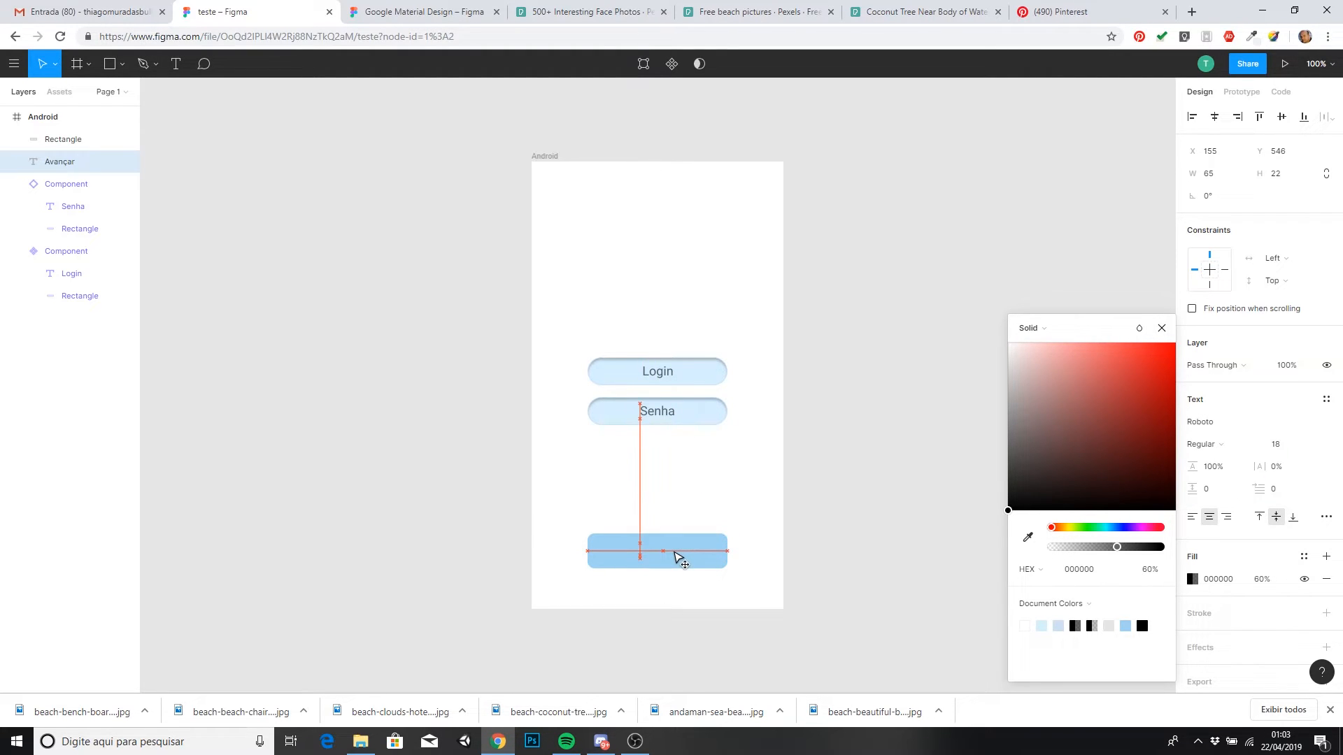
left_click_drag(65, 165, 62, 141)
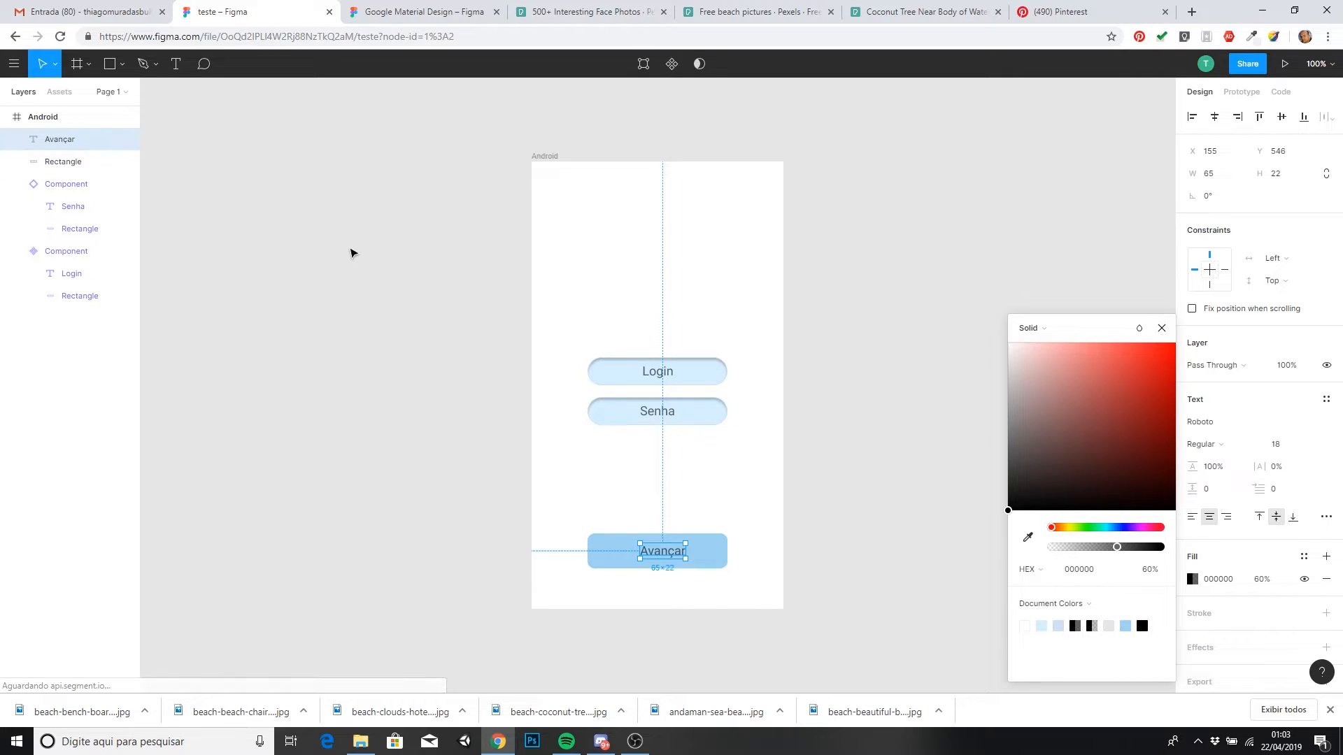
left_click(721, 554)
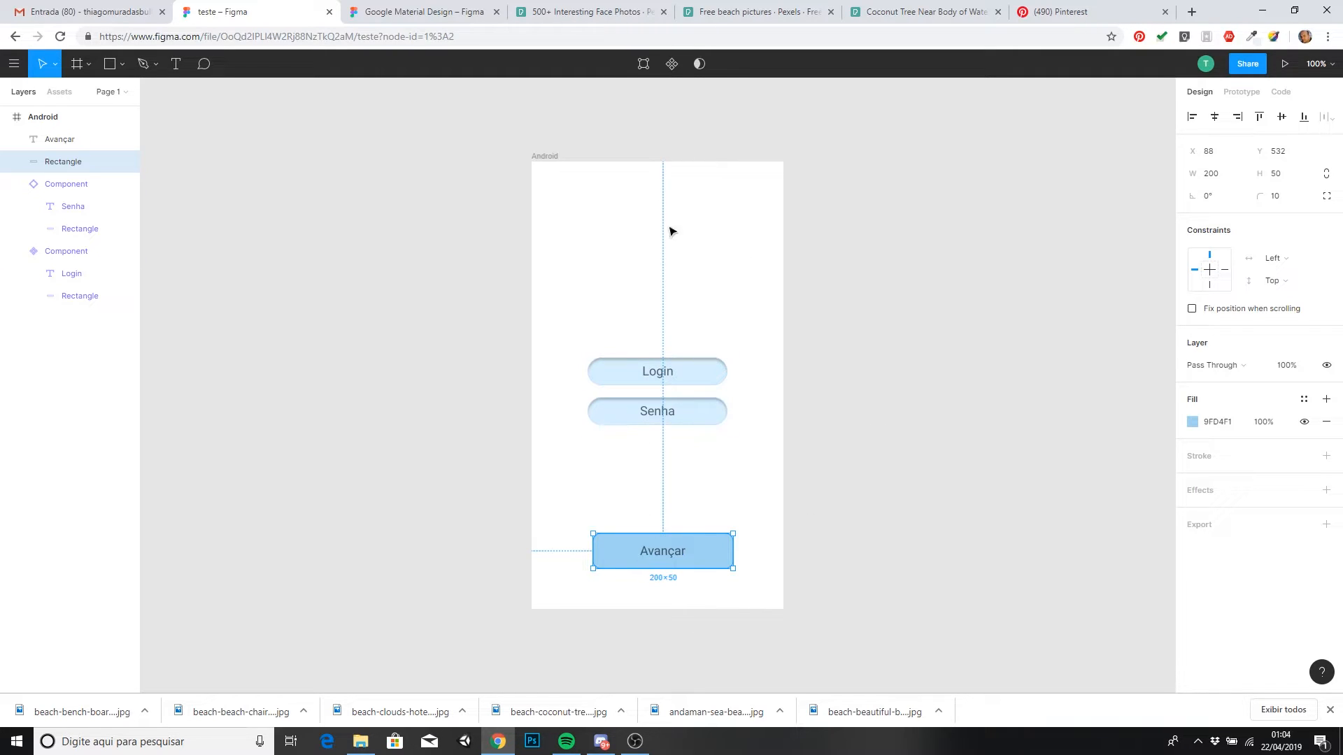
left_click(832, 443)
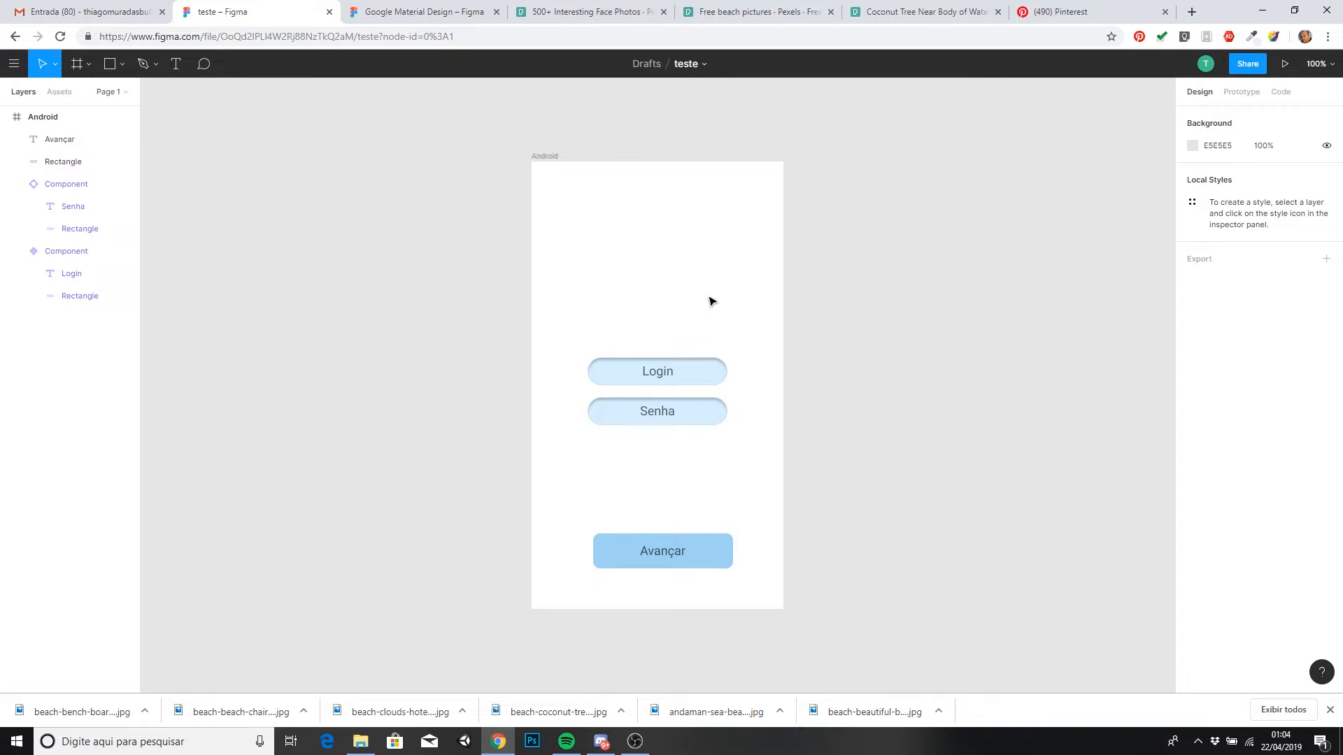
- Collapse the Android frame's layers and add a second 360 × 640 Android frame beside it
left_click(5, 117)
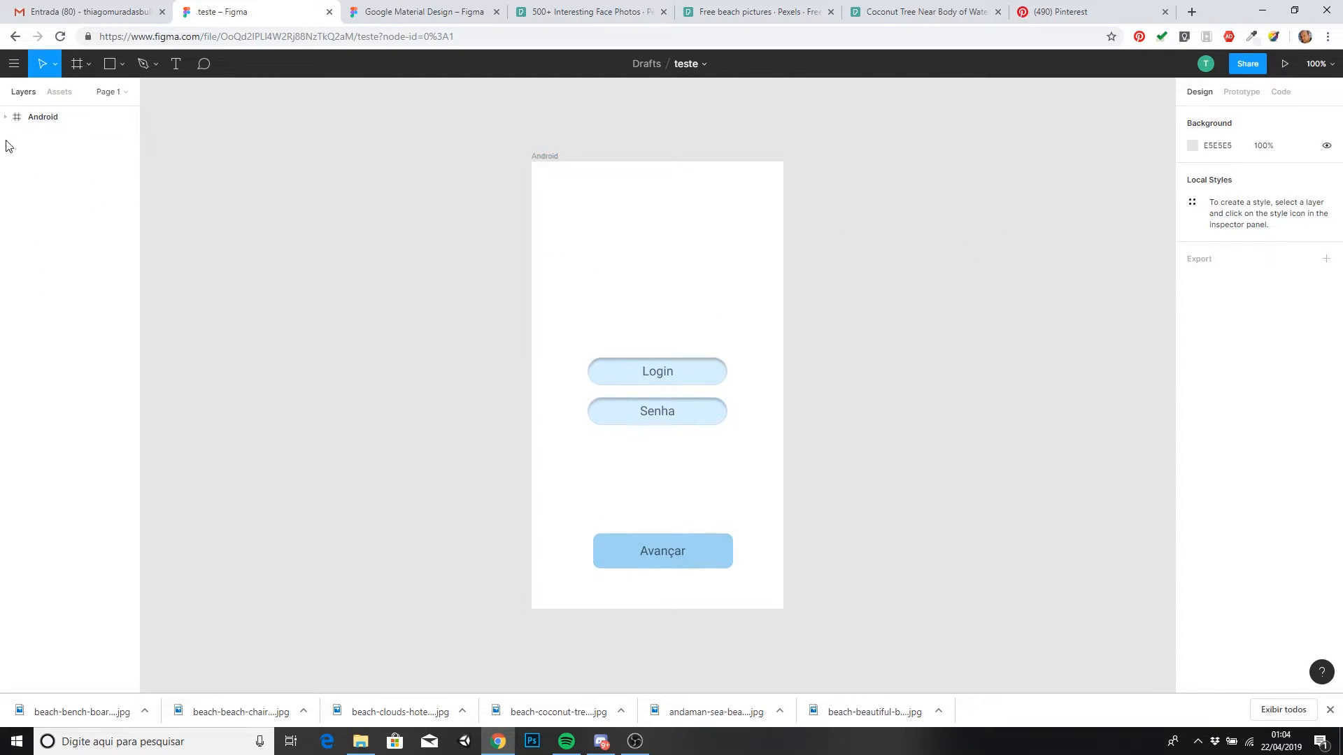
left_click(126, 119)
left_click(126, 119)
left_click(85, 69)
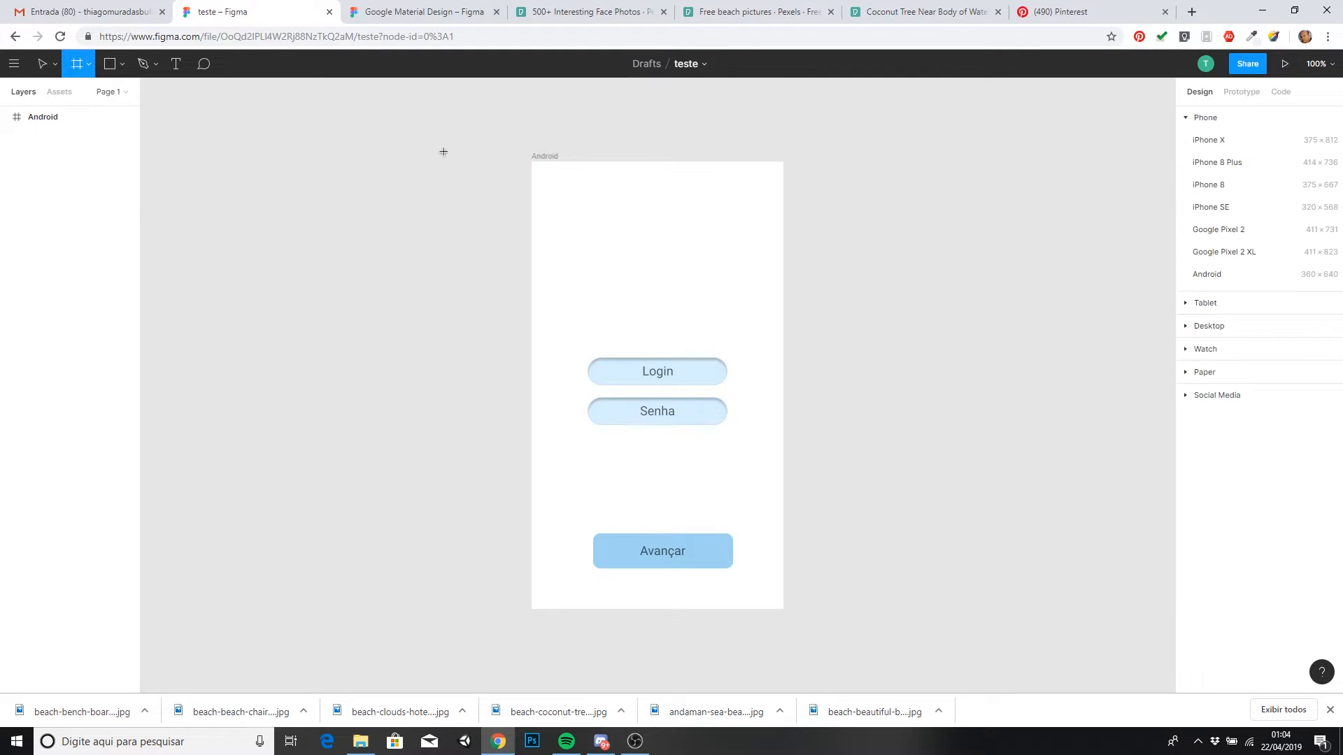
left_click(1219, 275)
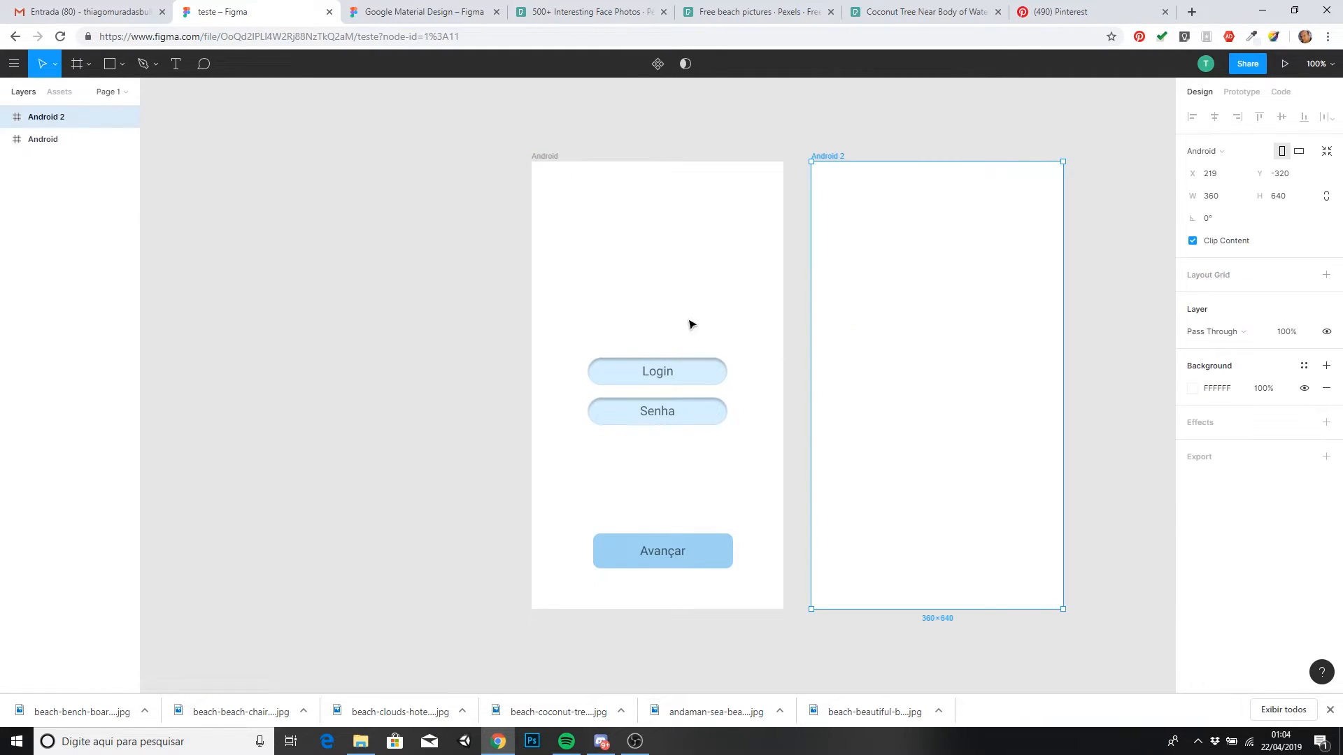
left_click_drag(848, 321, 666, 318)
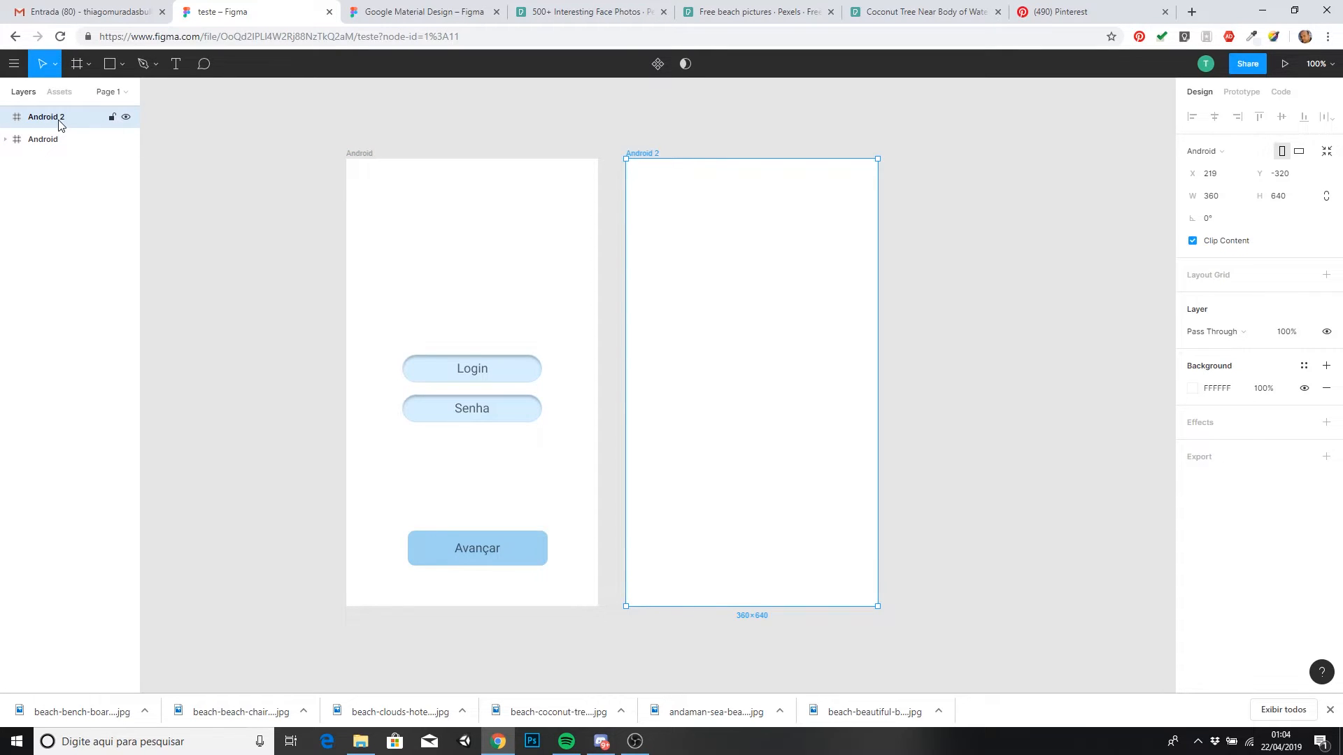
- Duplicate the Android 2 frame and narrow the original Android 2 frame to a width of 254
key("ctrl+d")
left_click(665, 249)
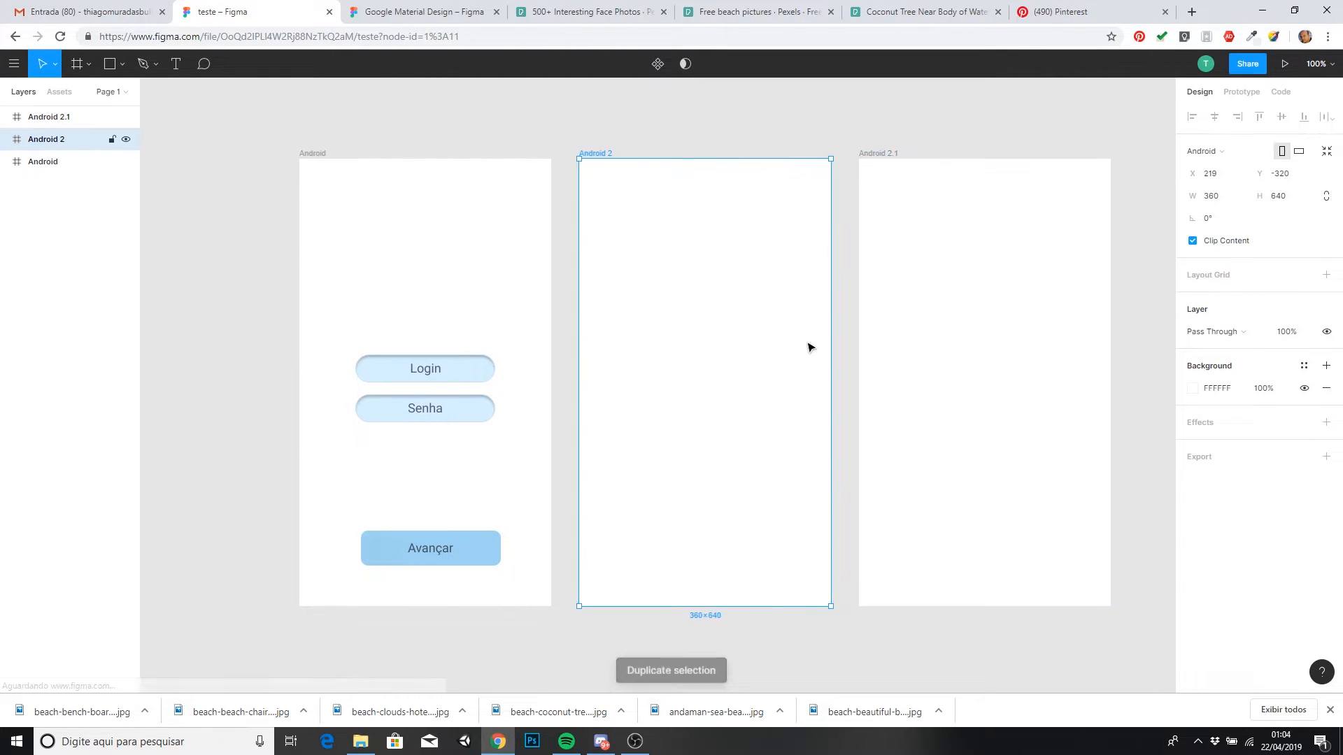
left_click_drag(821, 369, 757, 369)
- Rename the narrow frame as menu_Lateral, the frame with the login fields as Login, and the remaining empty frame as Conteúdo
double_click(42, 140)
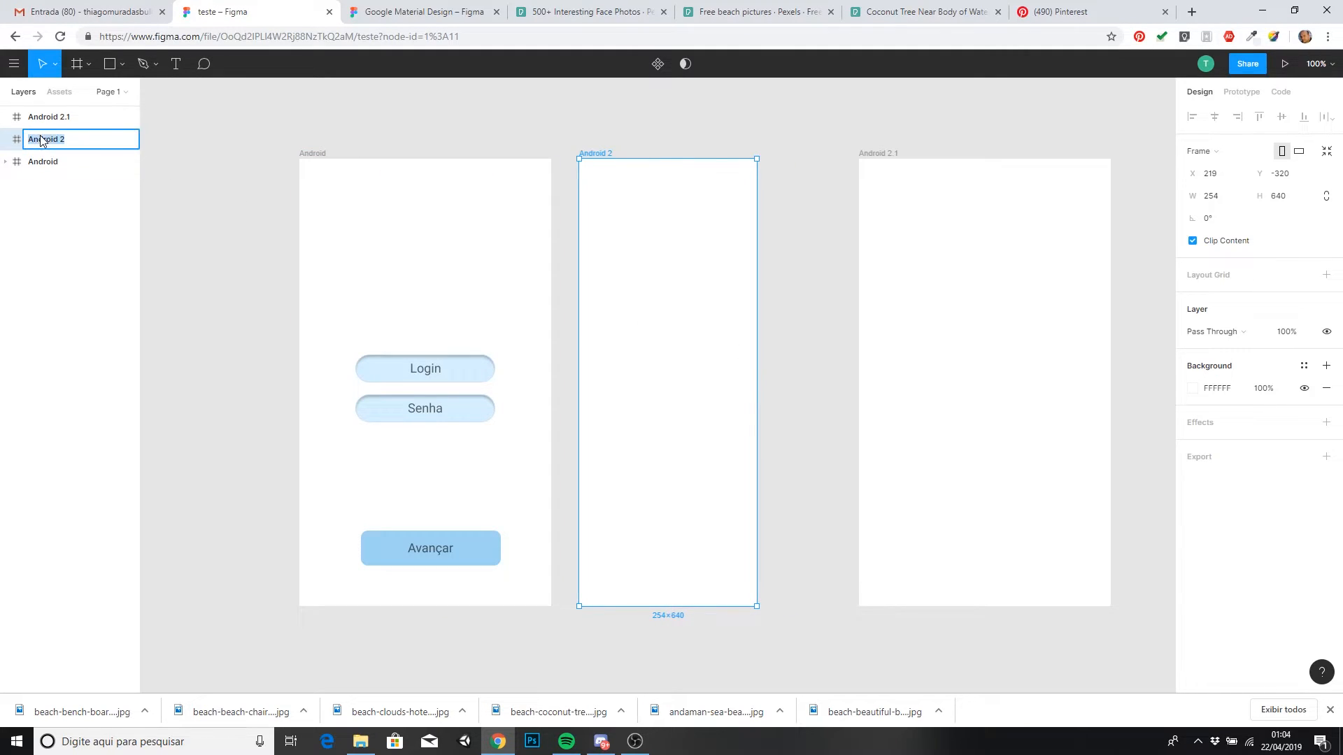
type("menu_Lateral")
key("Return")
left_click(57, 162)
double_click(47, 166)
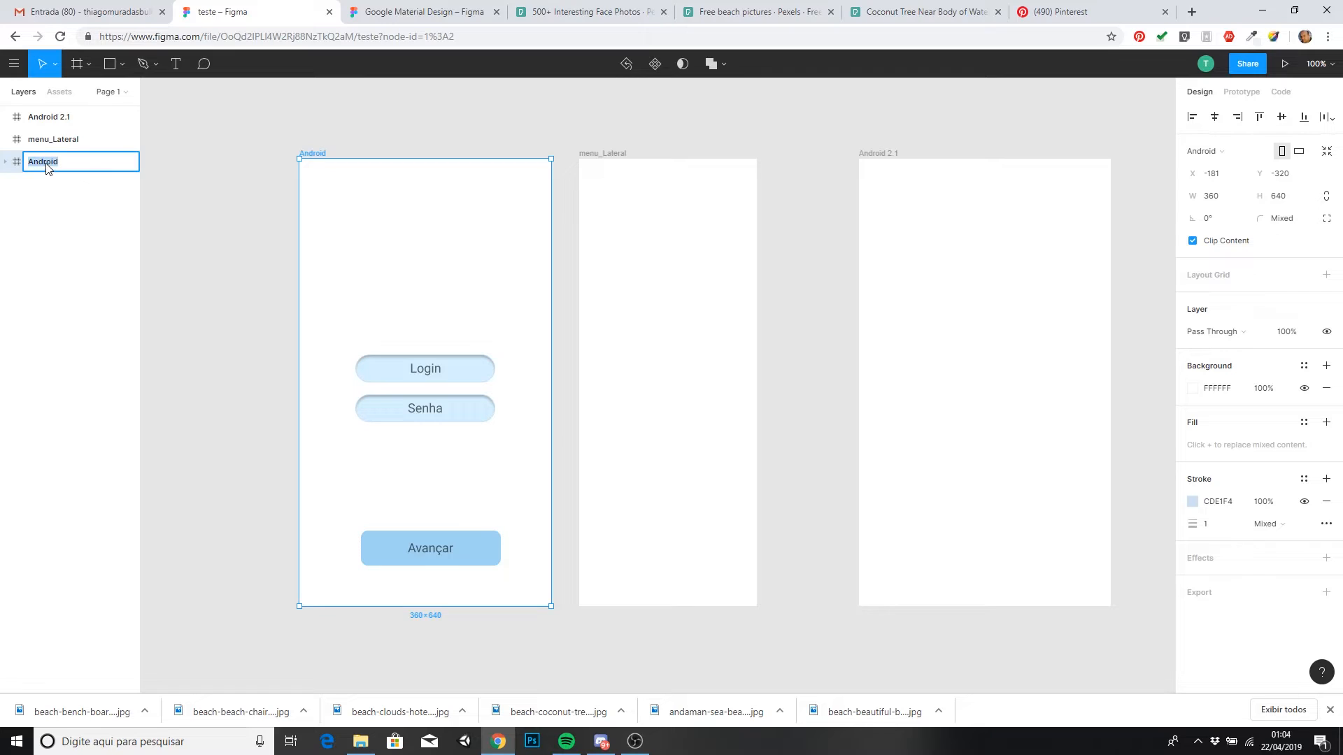
type("Login")
key("Return")
left_click(63, 118)
double_click(64, 119)
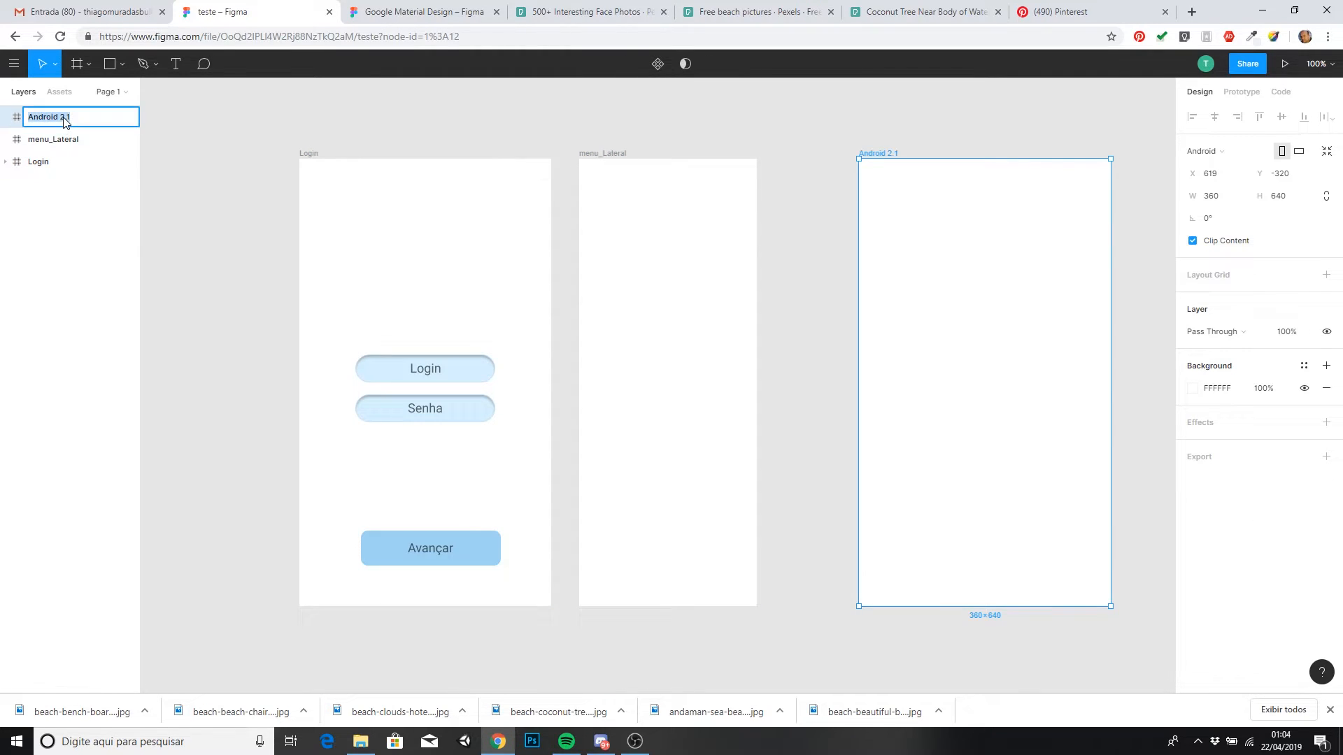
type("C")
type("onteúdo")
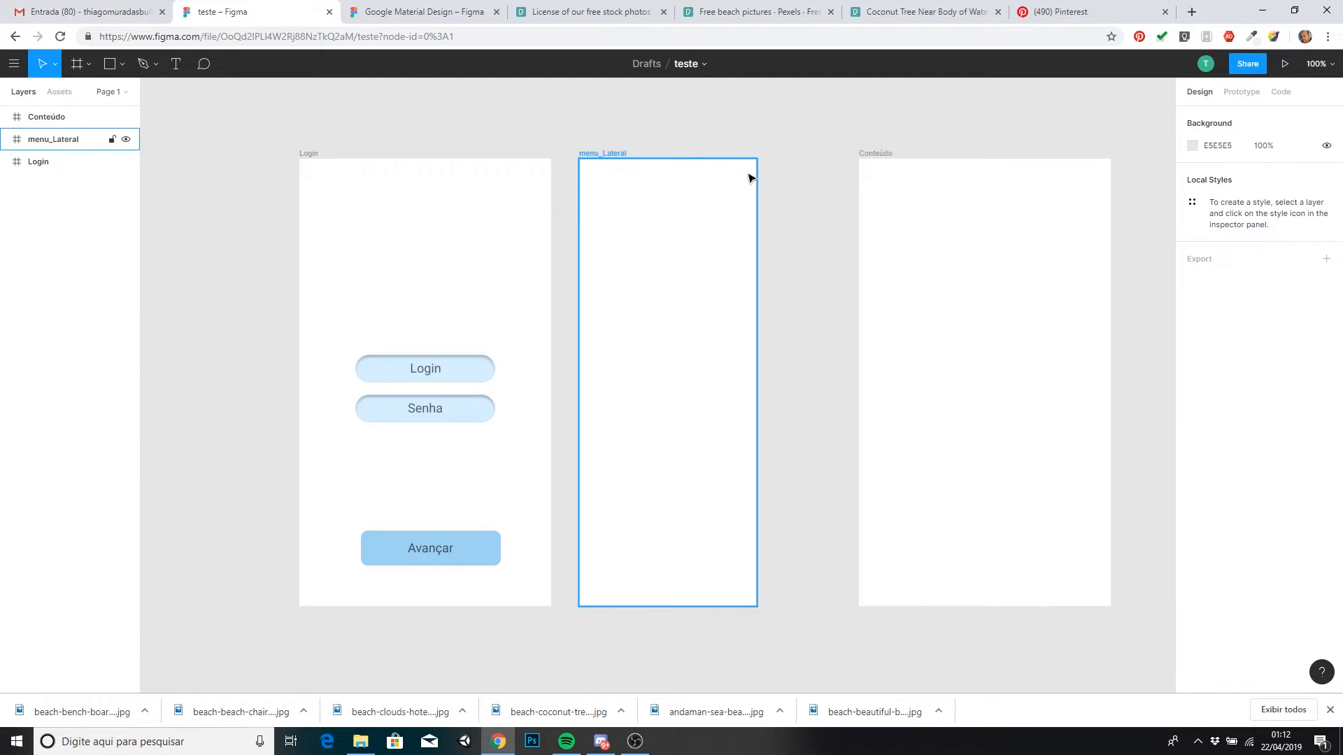
left_click(747, 131)
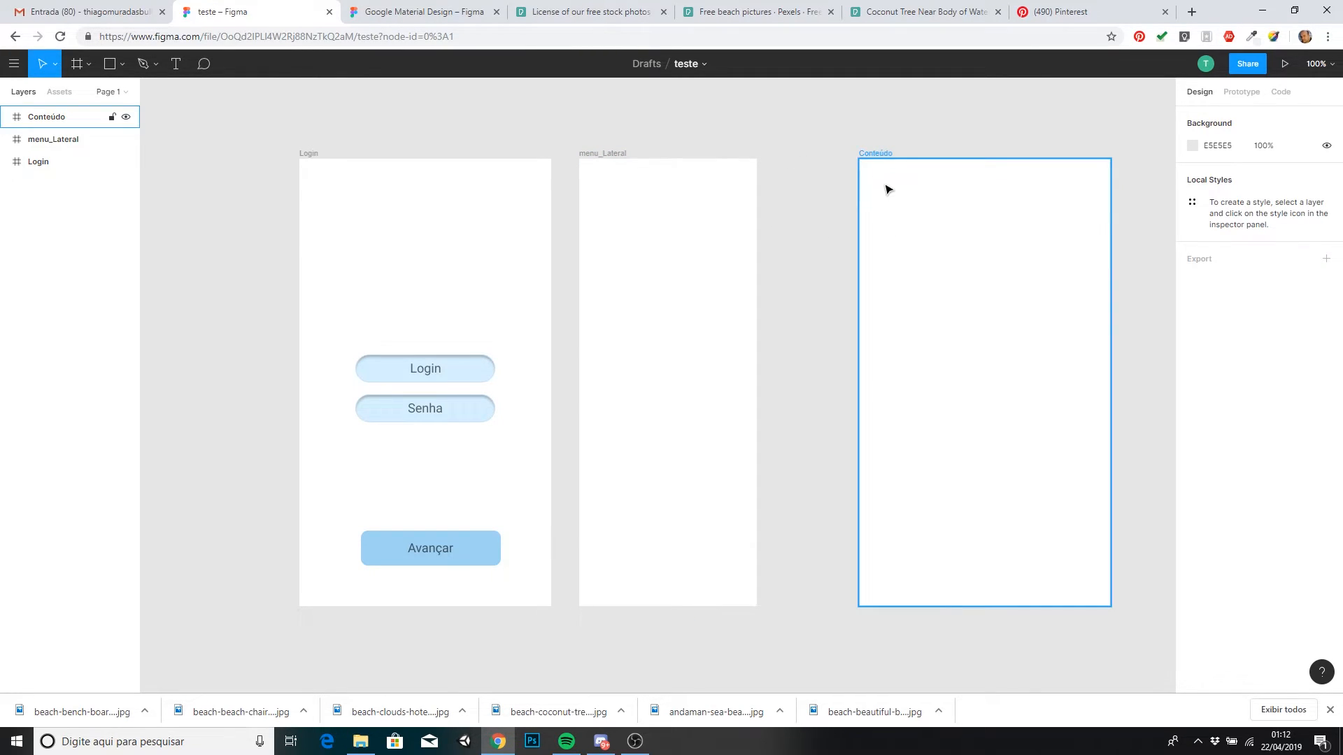
- Copy the menu system icon from the Google Material Design file into the Conteúdo frame's upper-left corner at X 15, Y 12
left_click(427, 10)
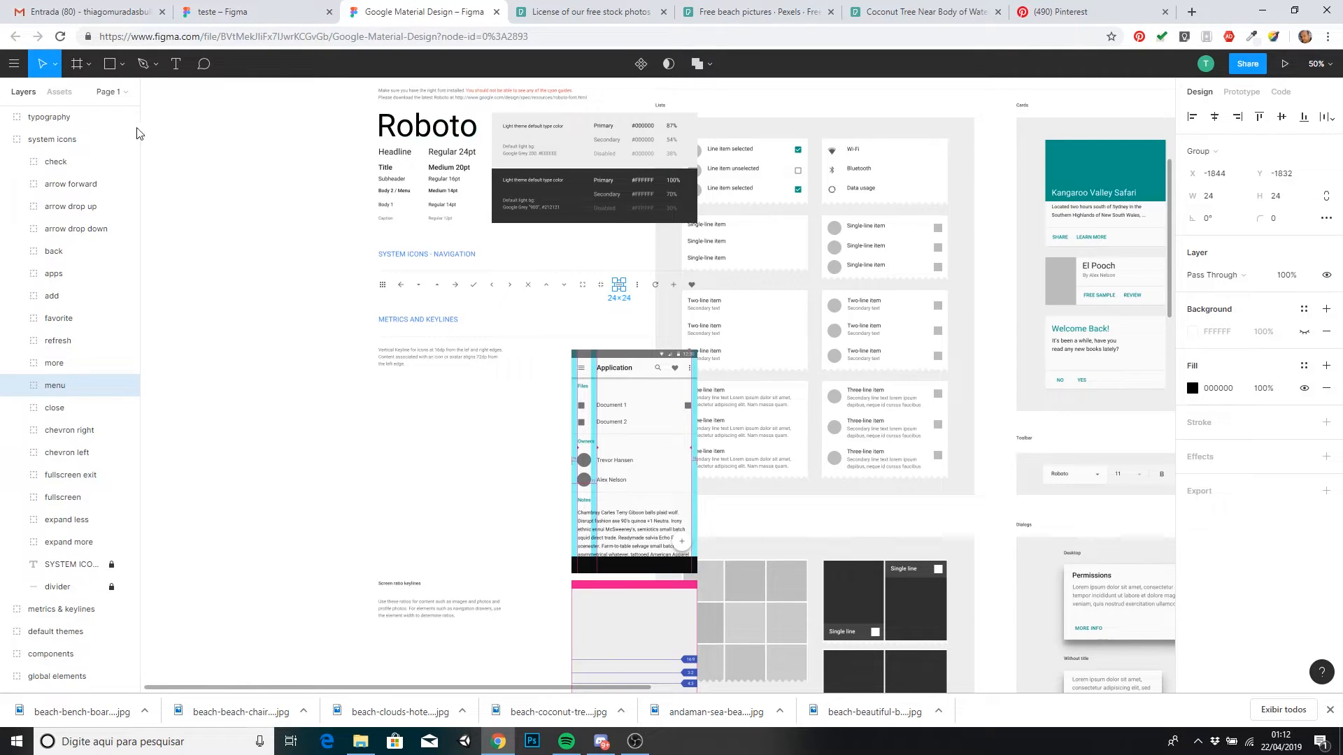
left_click(63, 144)
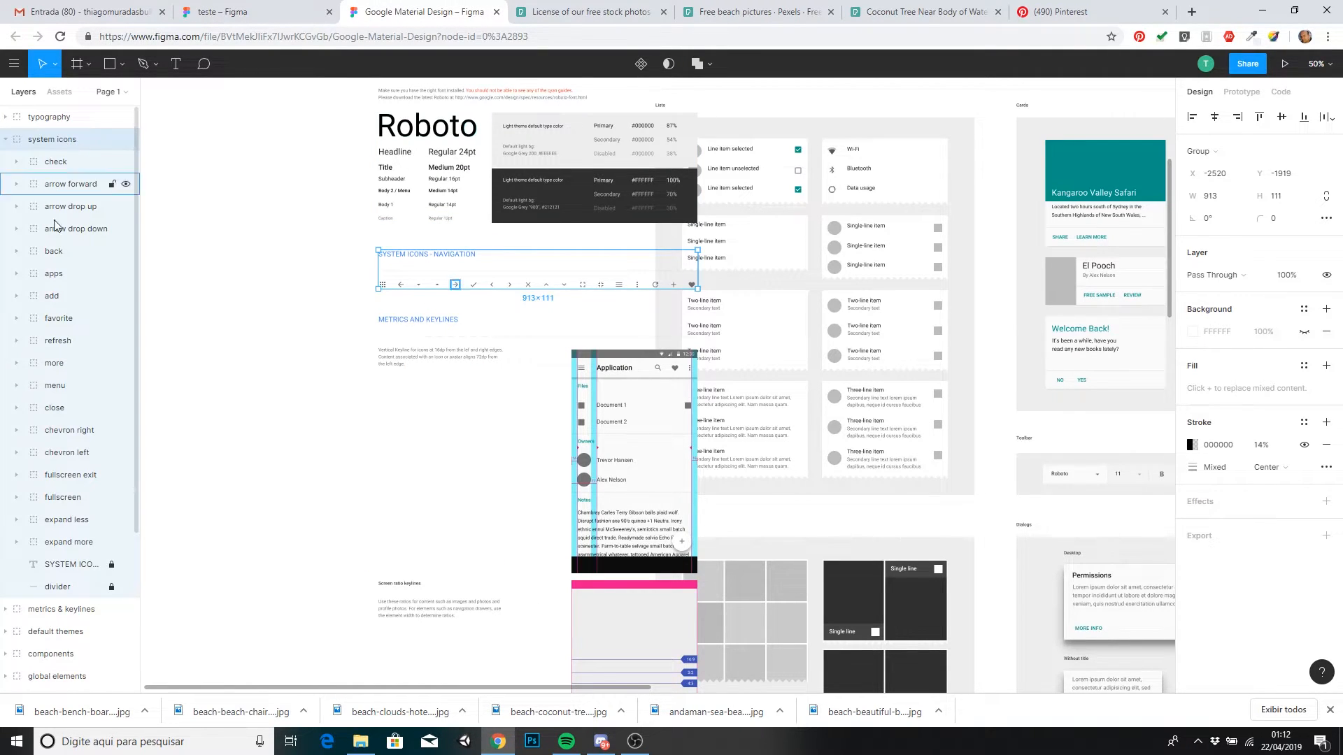
left_click(74, 389)
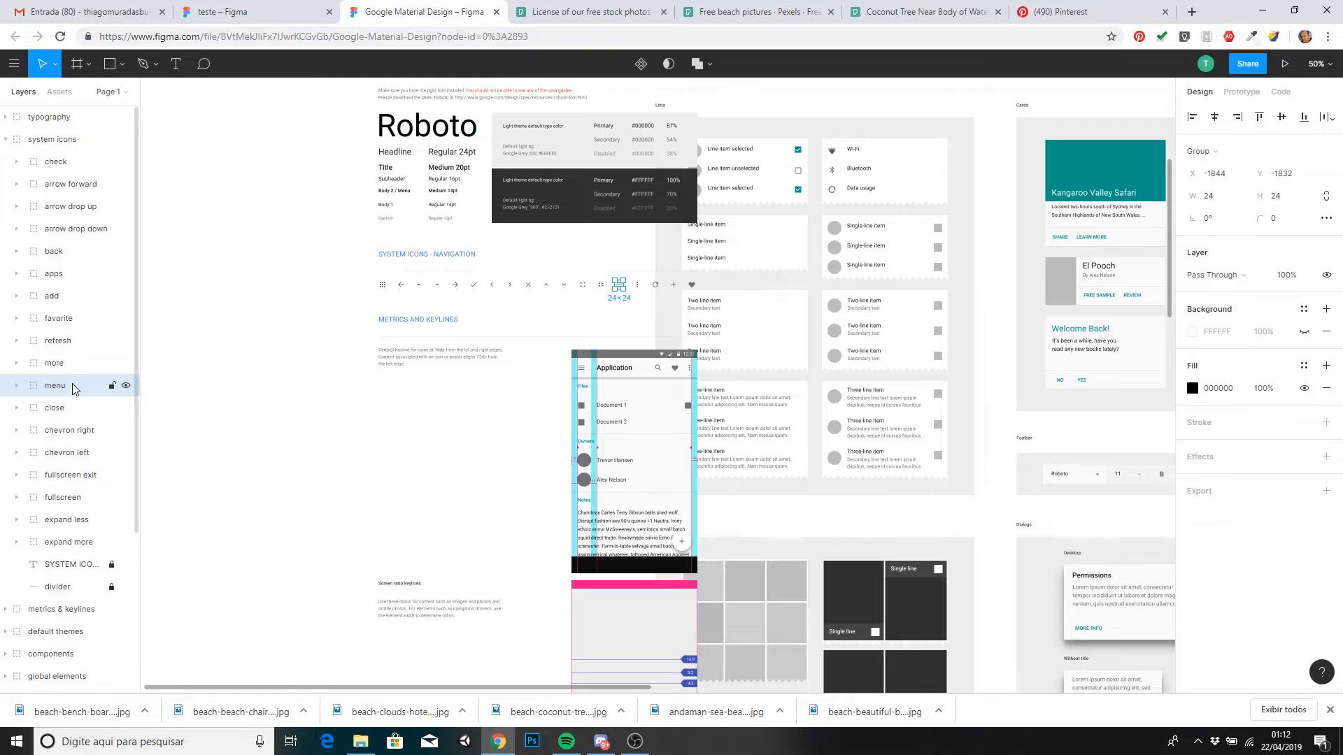
left_click(227, 12)
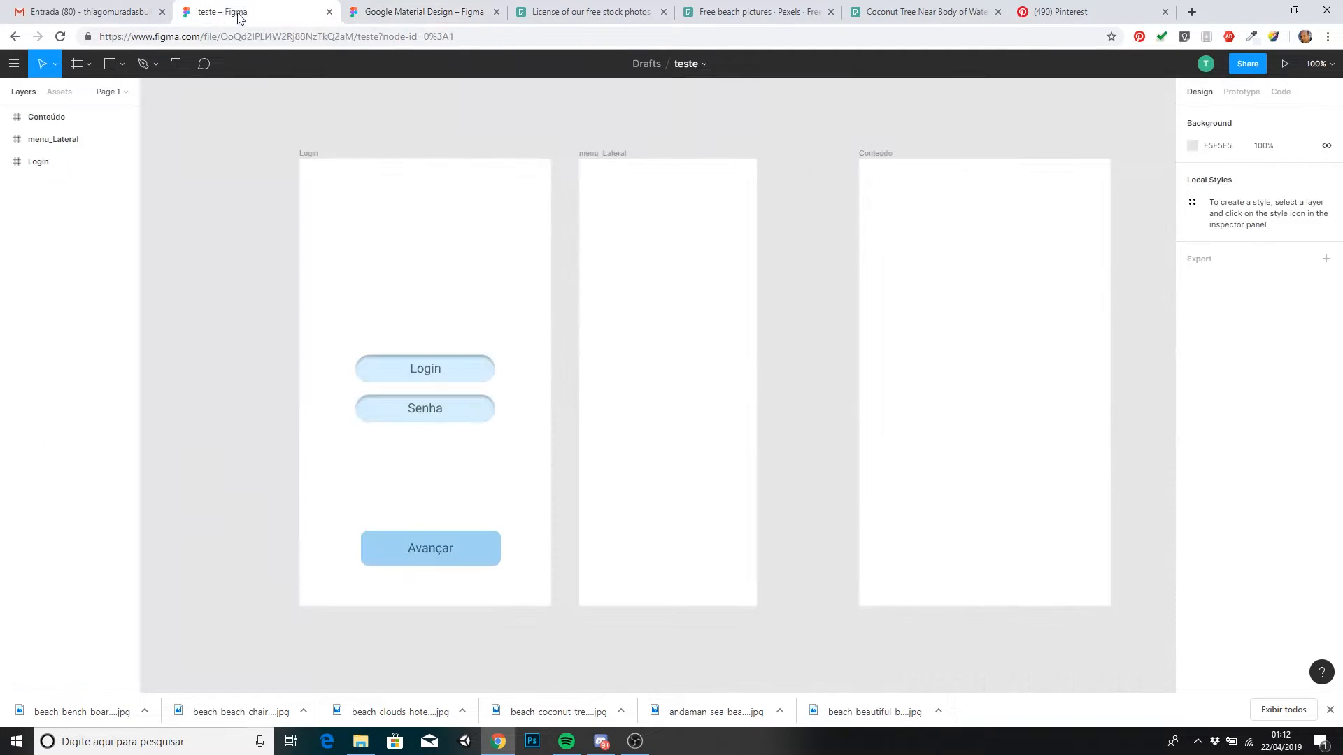
left_click(903, 246)
key("ctrl+v")
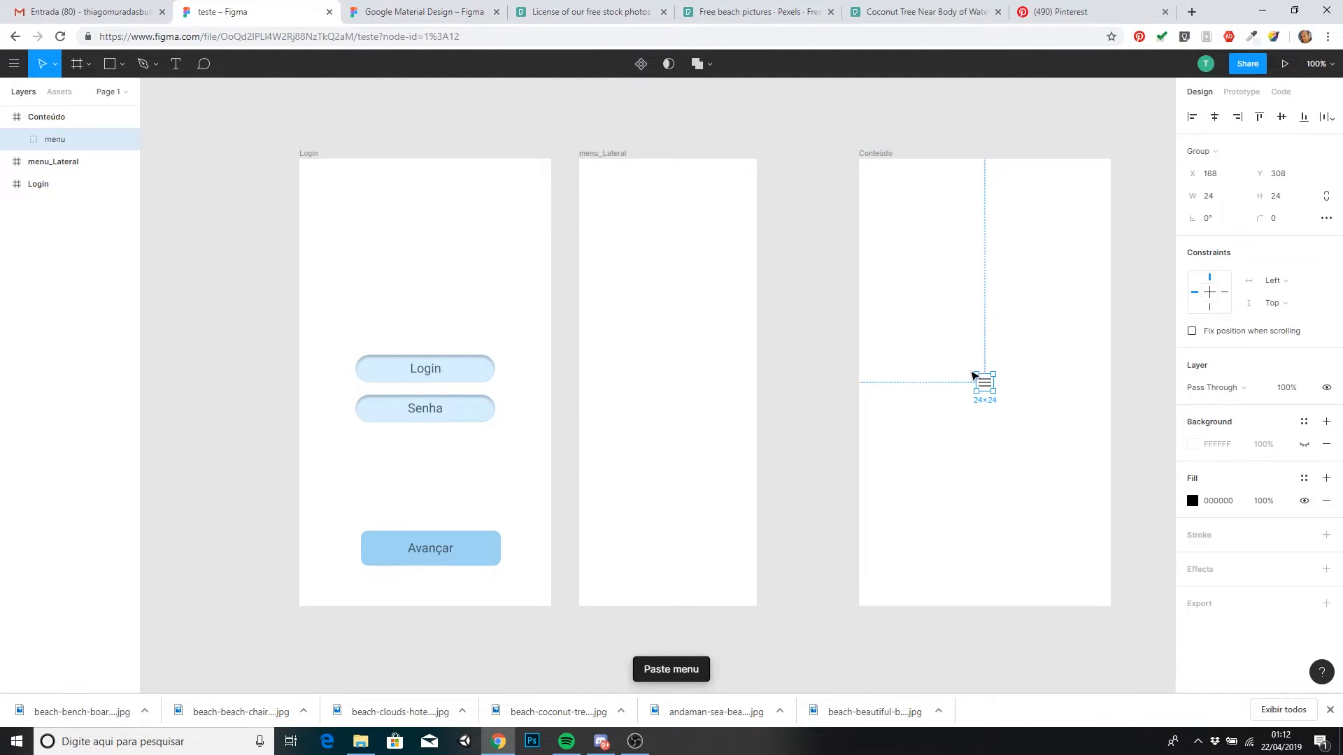
left_click_drag(987, 384, 883, 180)
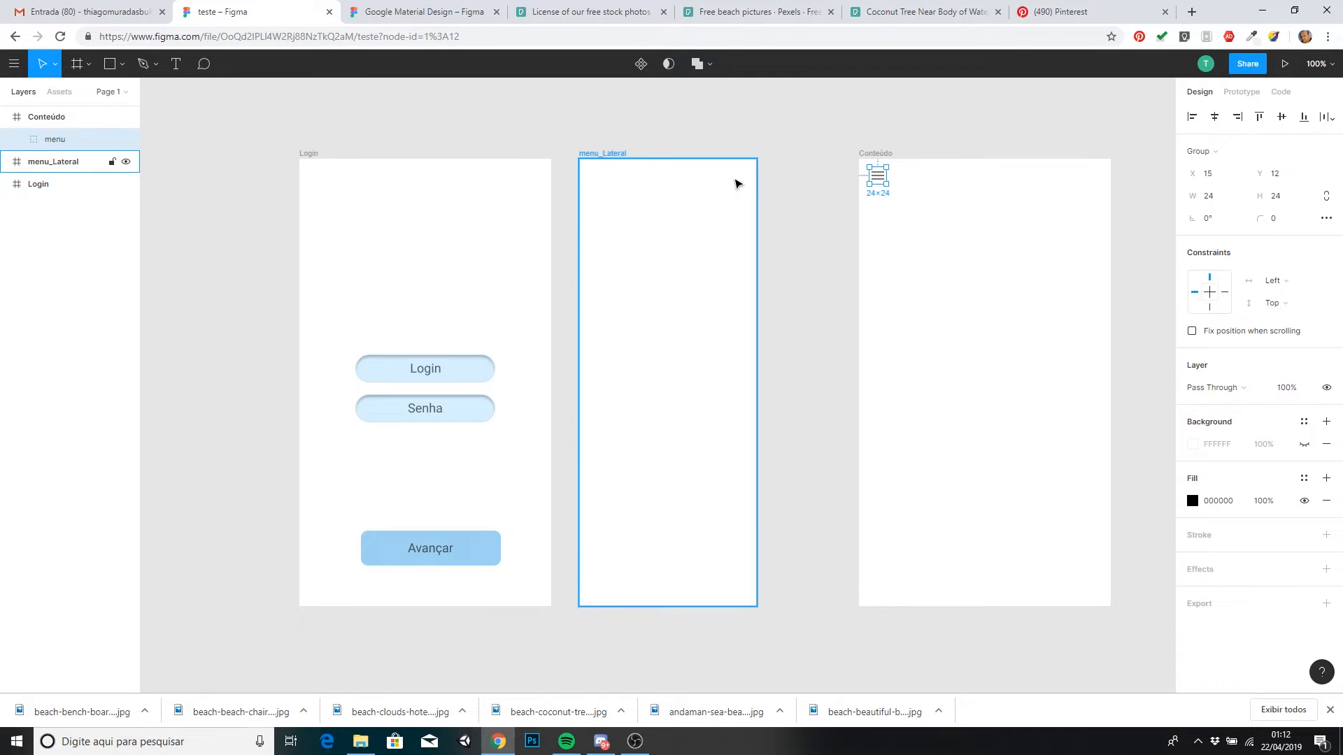
- Copy the close icon from the Google Material Design file into the menu_Lateral frame's upper-right corner at X 211, Y 13
left_click(432, 11)
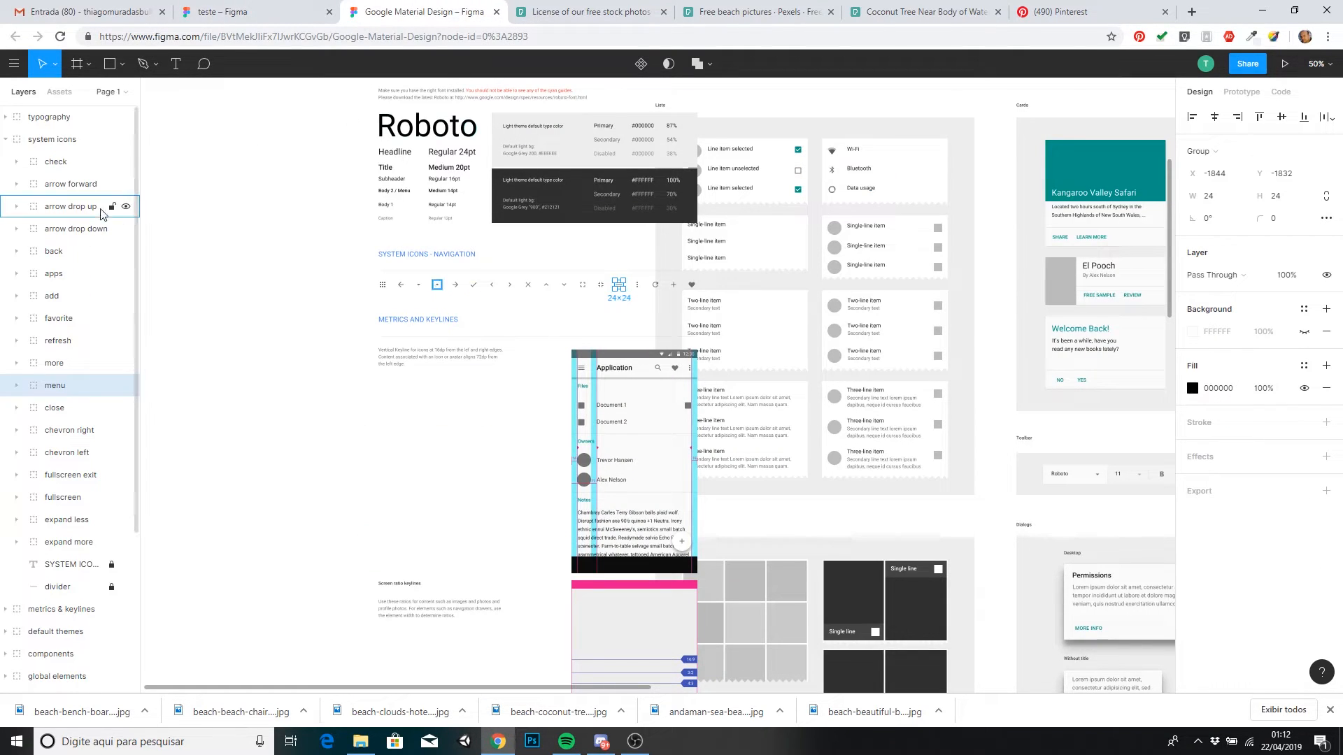
left_click(69, 409)
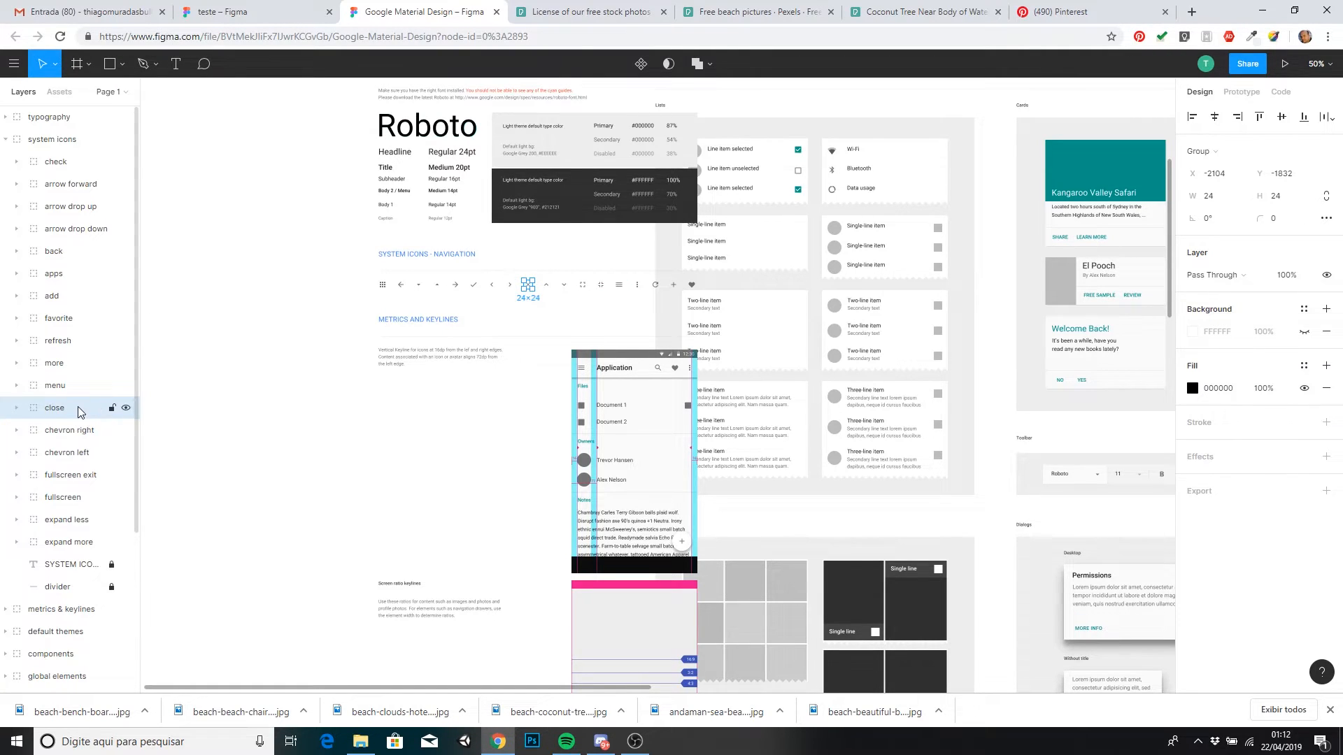
left_click(223, 11)
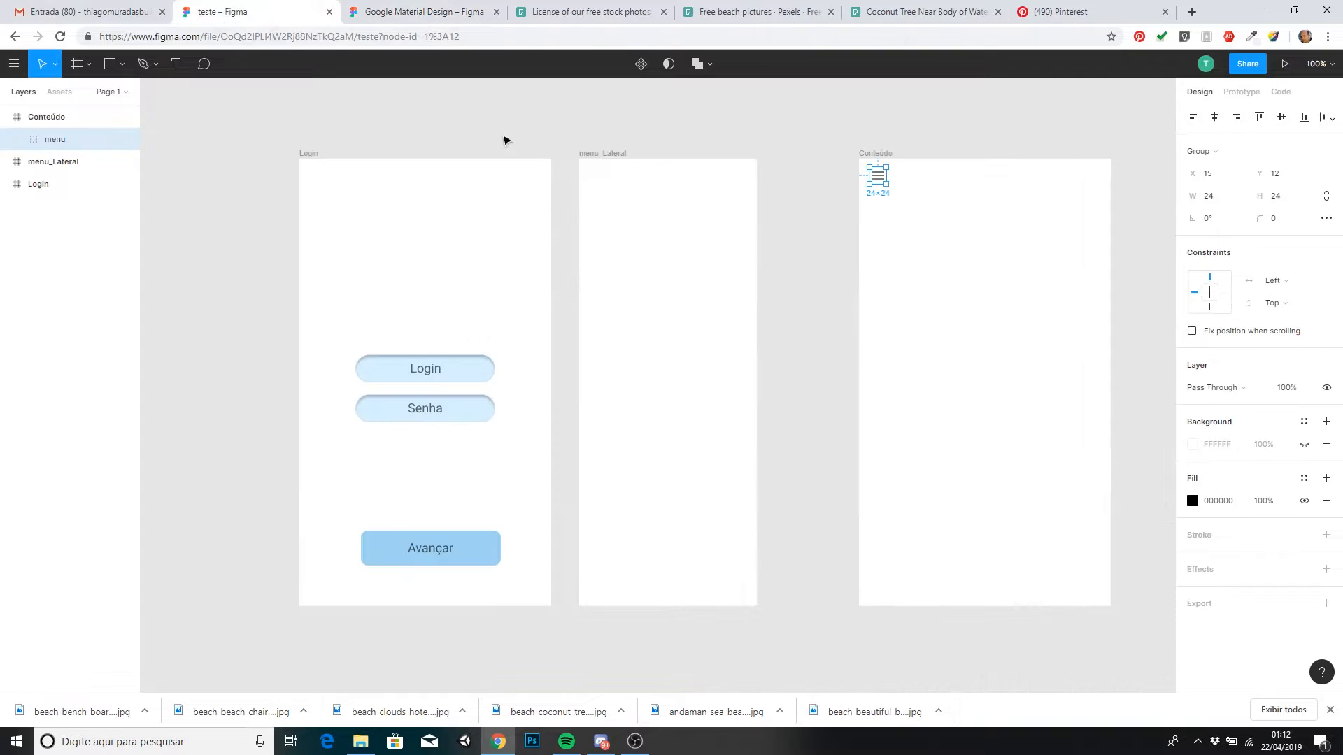
left_click(680, 233)
key("ctrl+v")
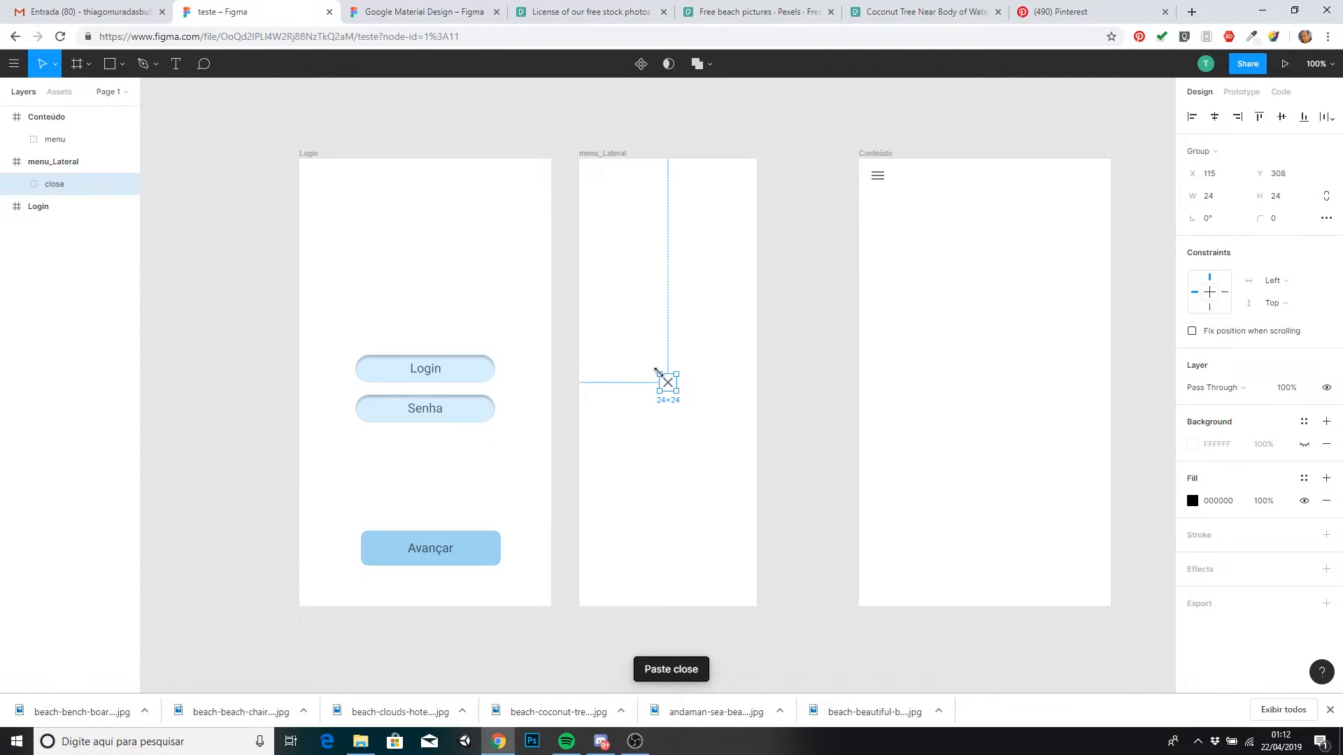
left_click_drag(670, 387, 741, 181)
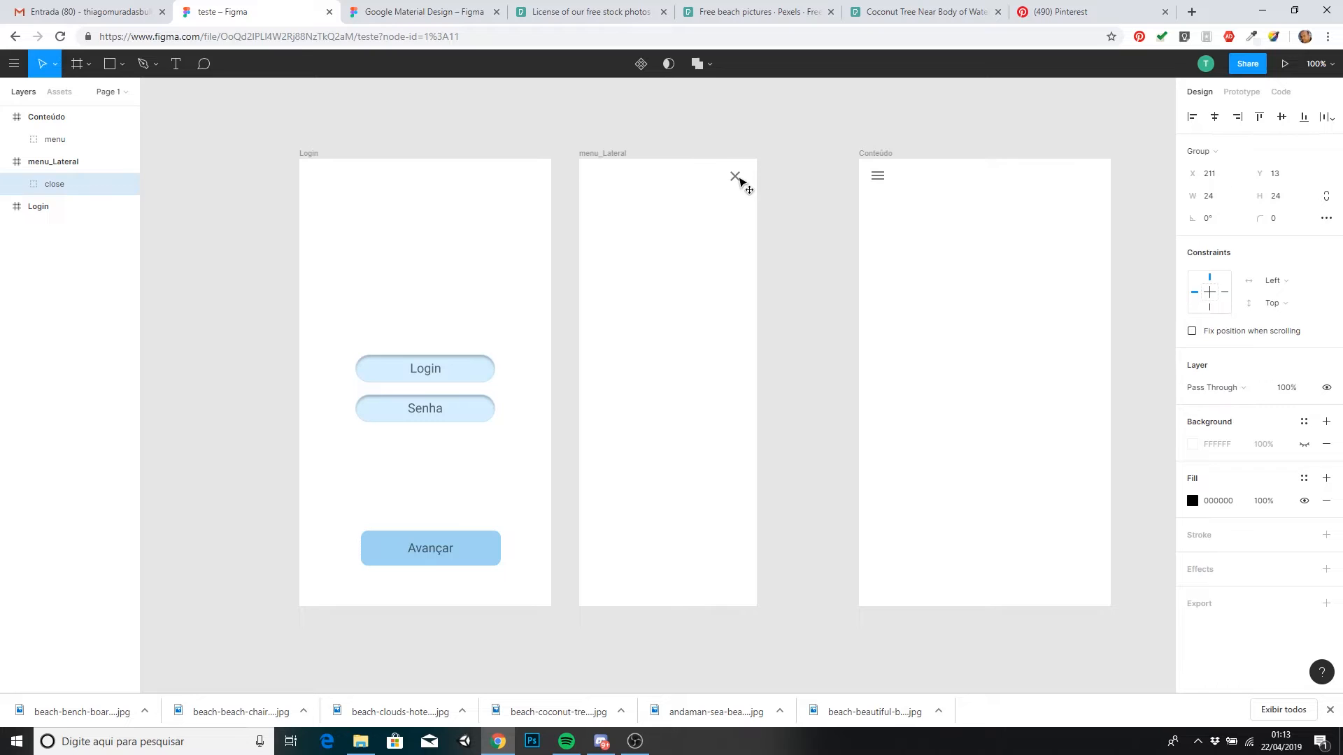
- Change the menu_Lateral frame's background to a light blue
left_click(91, 169)
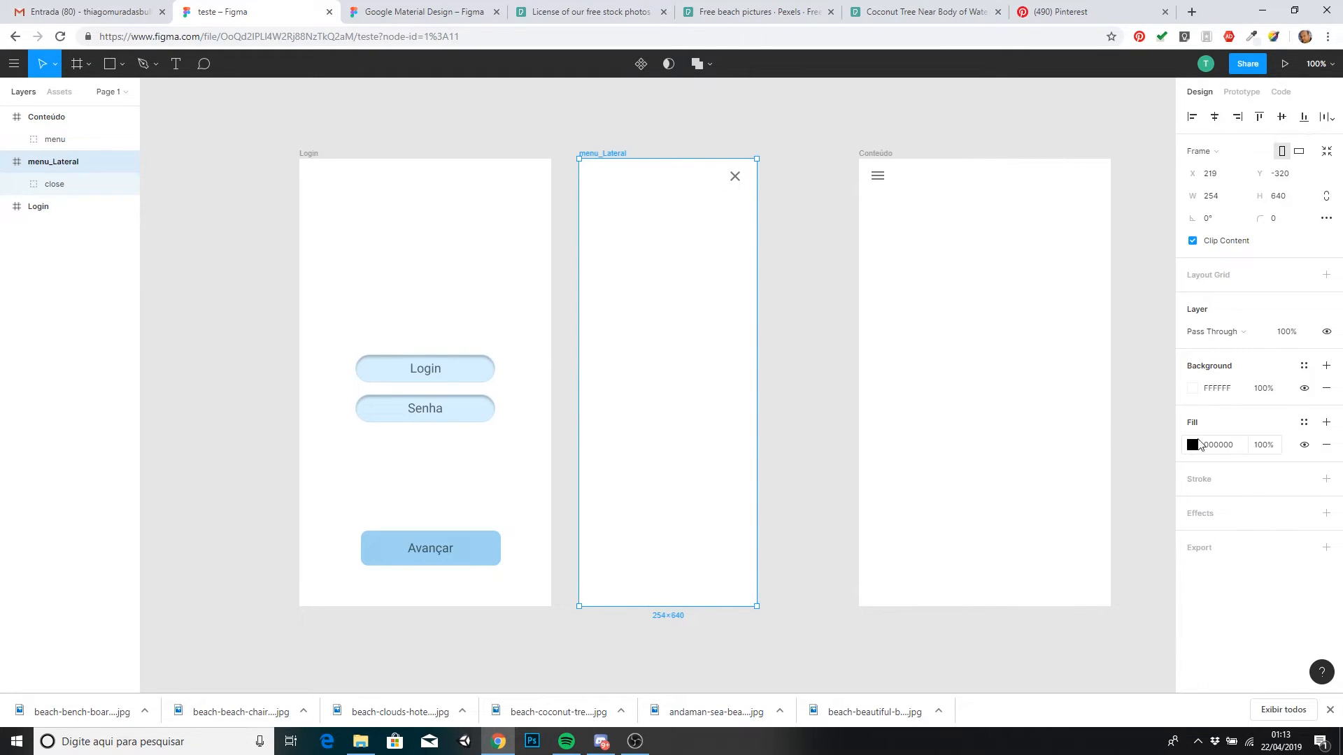
left_click(1193, 389)
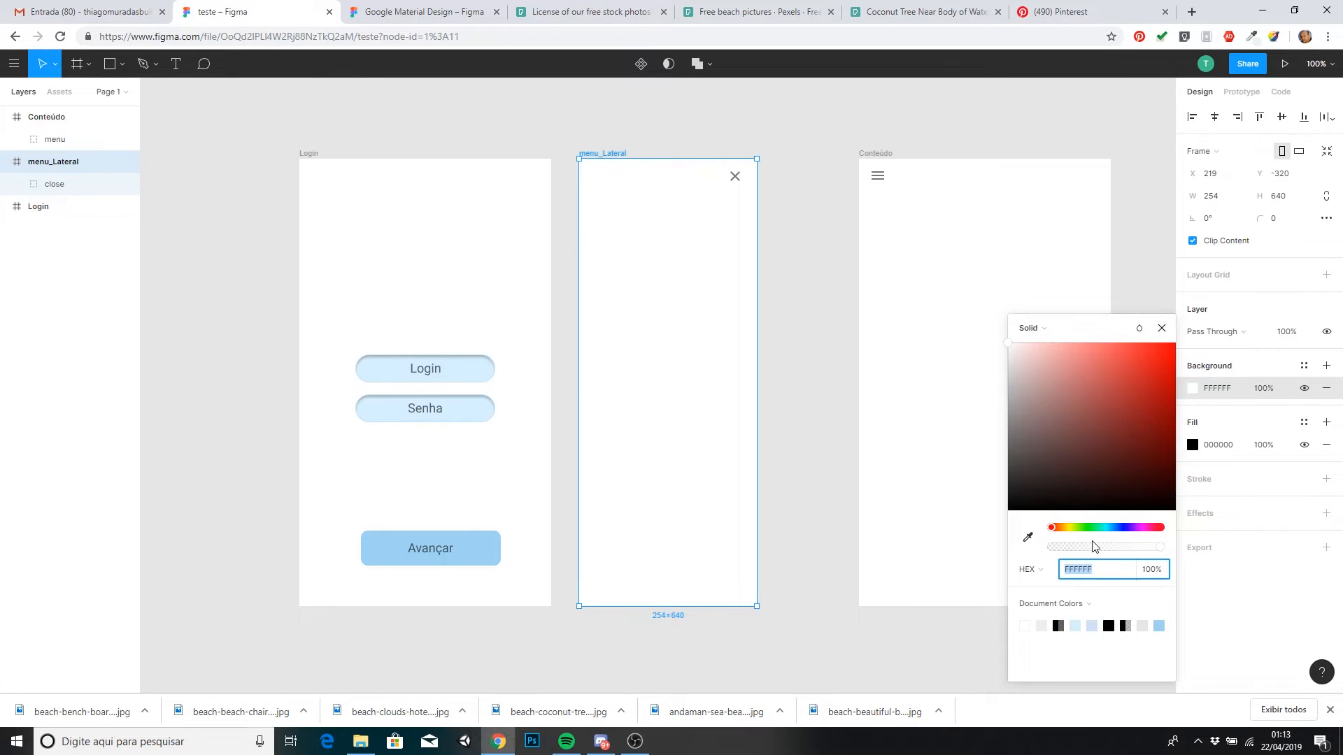
left_click_drag(1108, 530, 1104, 529)
left_click_drag(1036, 349, 1037, 352)
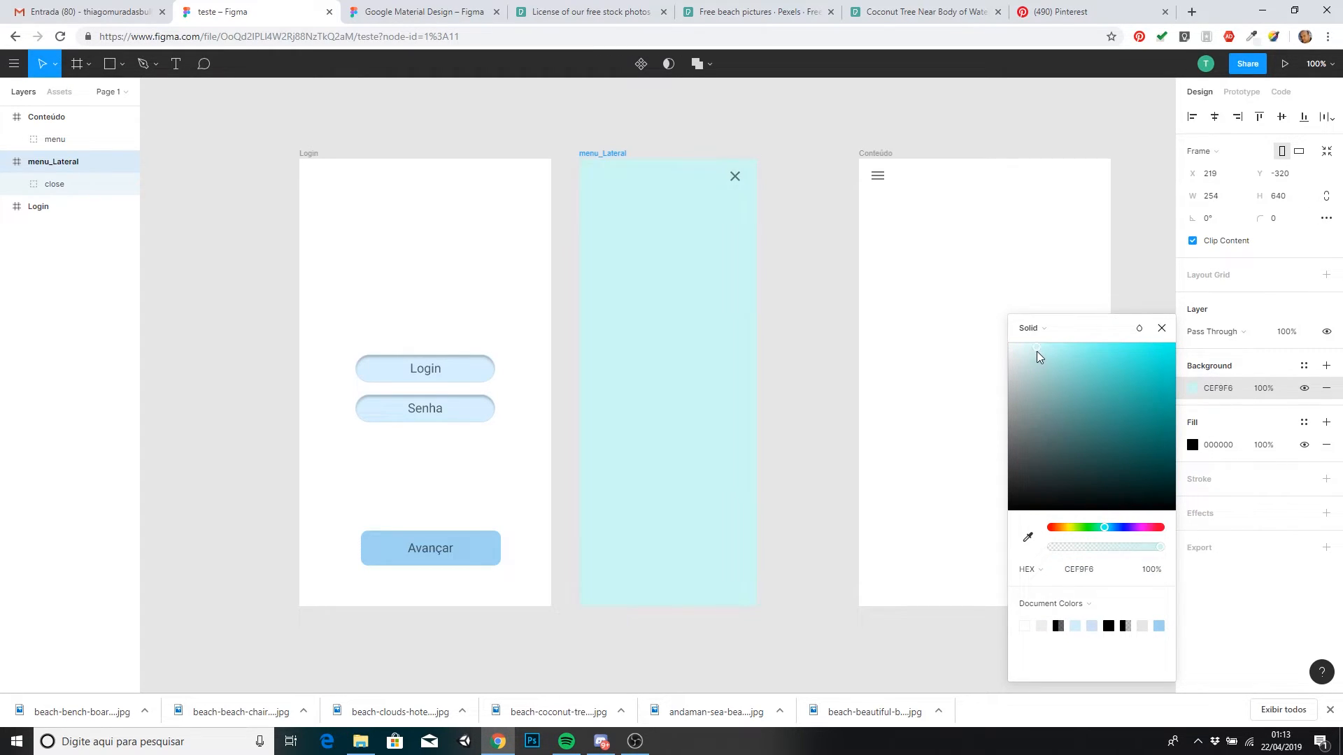
left_click_drag(1106, 532, 1113, 533)
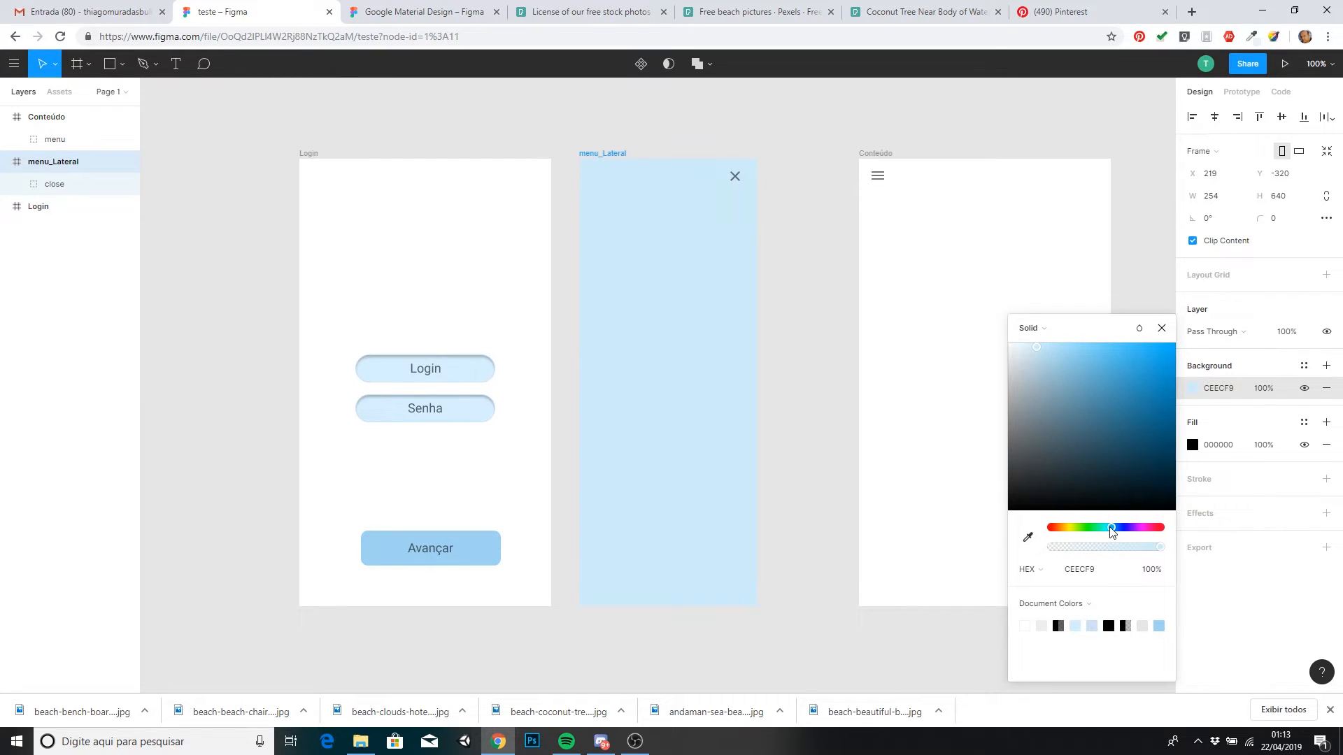
left_click_drag(1053, 381, 1047, 352)
left_click(945, 329)
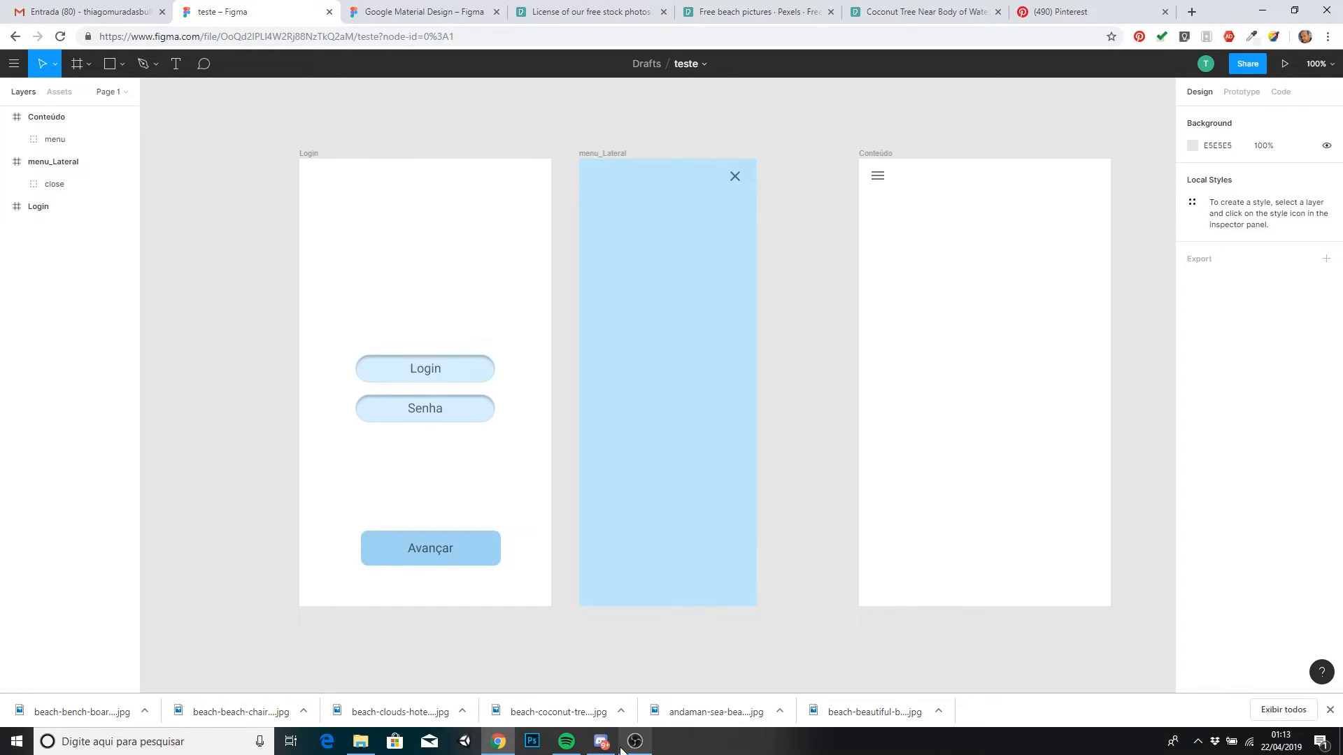
- Bring the beach-coconut-trees image from File Explorer into the Conteúdo frame, sized 292 × 438 at X 39, Y 96
mouse_move(604, 747)
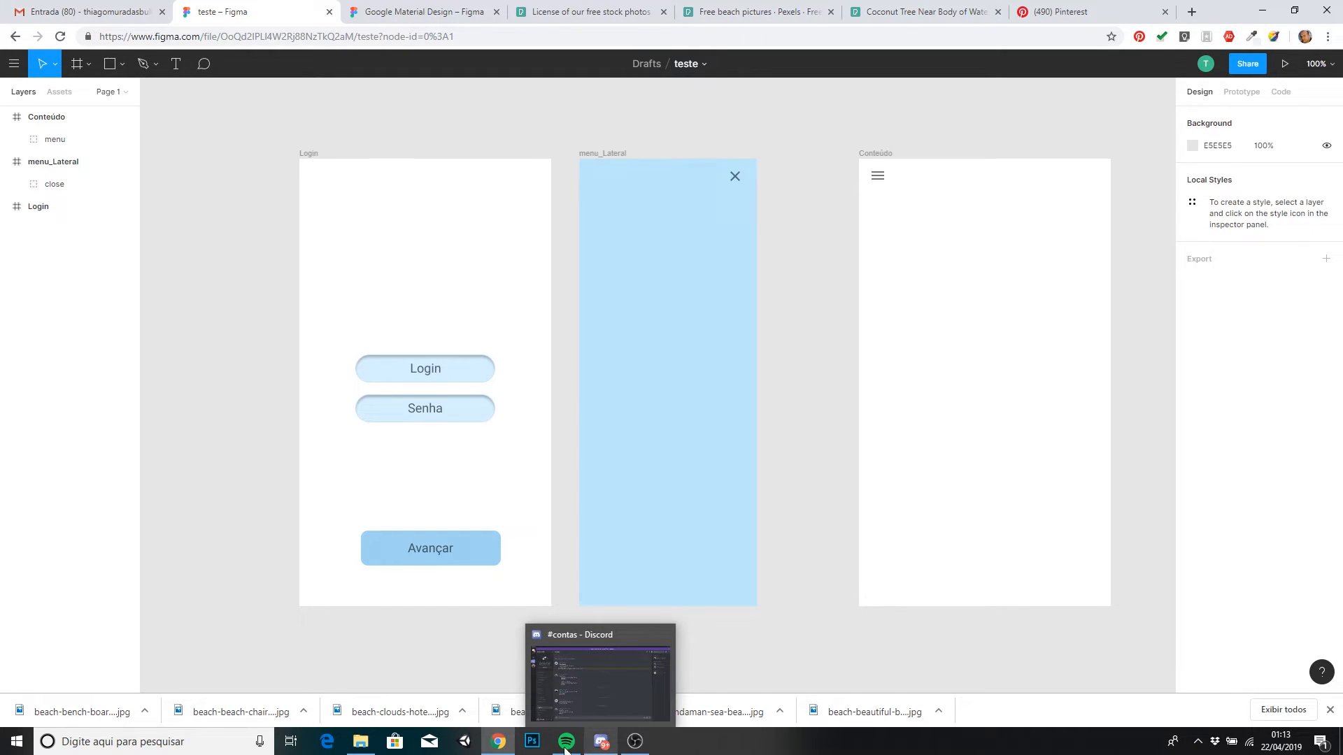
left_click(361, 742)
left_click_drag(362, 393, 987, 440)
left_click_drag(1117, 222, 1043, 333)
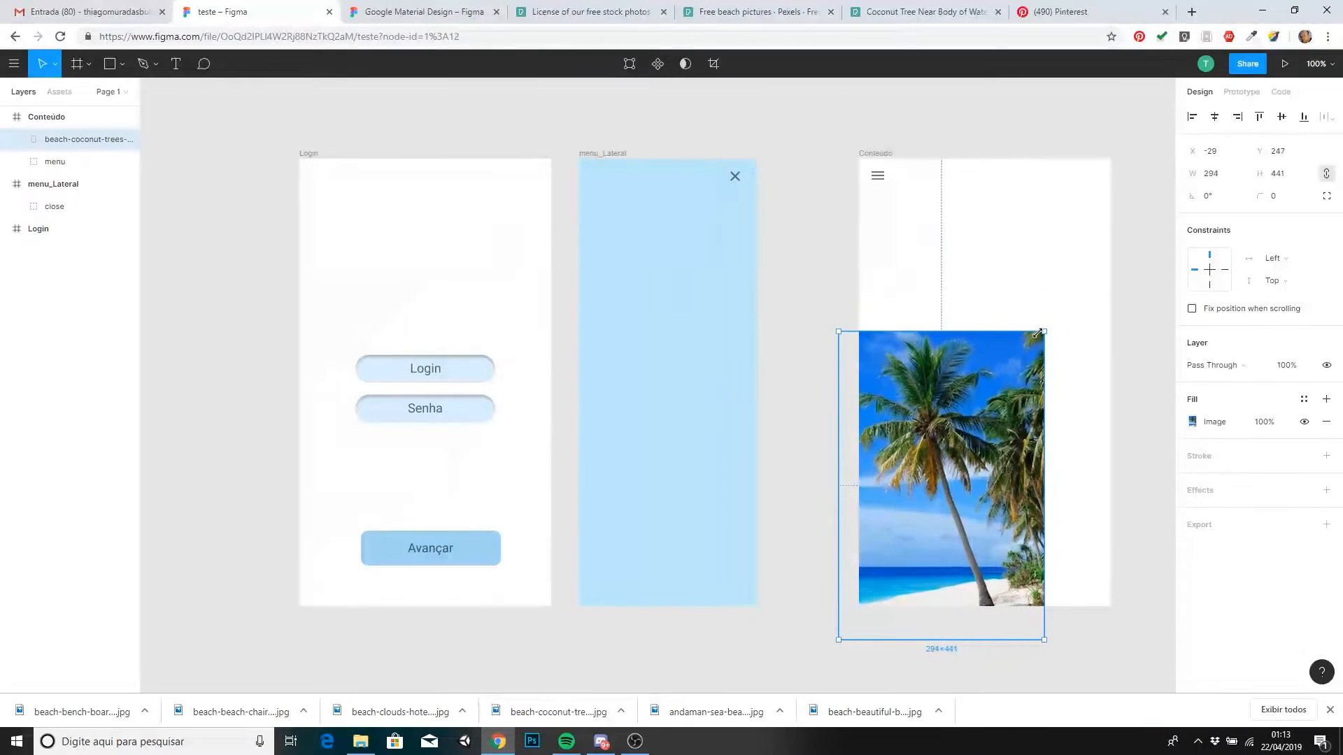
left_click_drag(981, 438, 1027, 325)
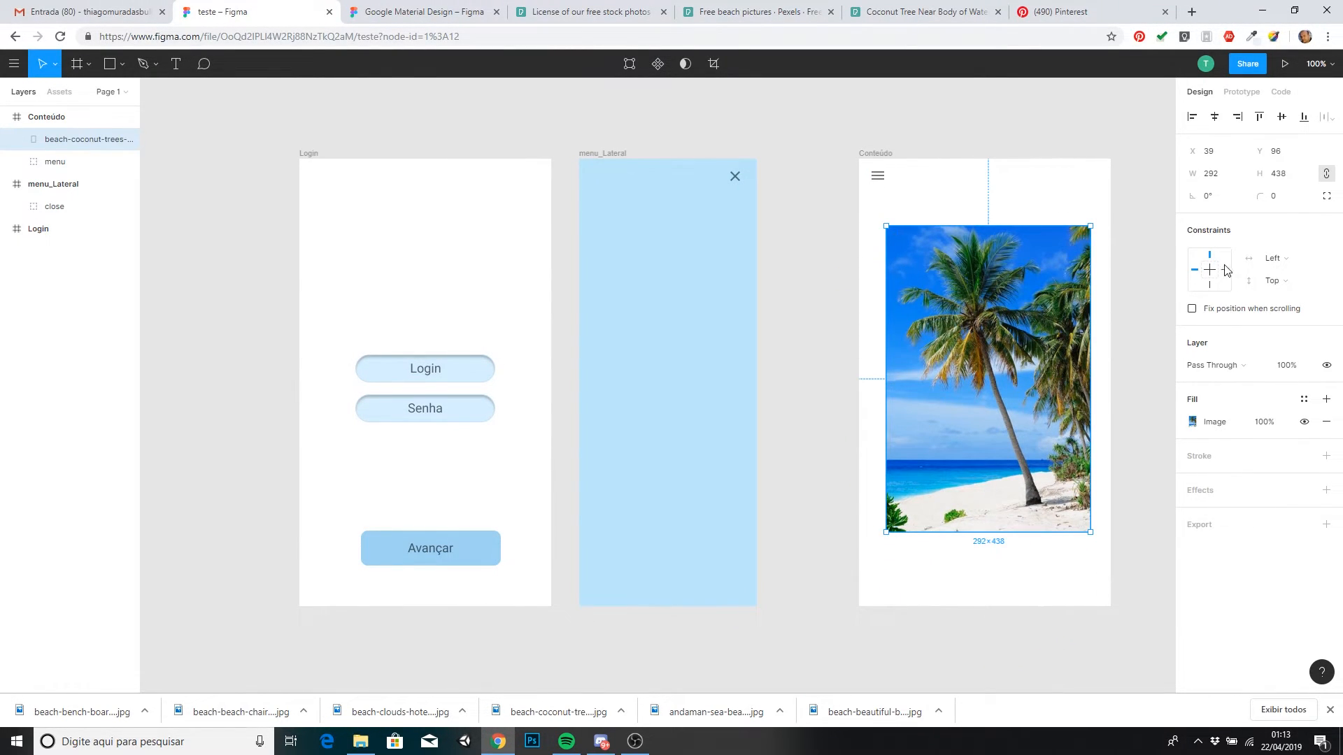
- Round the palm tree image's corners to a radius of 27 and add a drop shadow effect
left_click_drag(1260, 196, 294, 218)
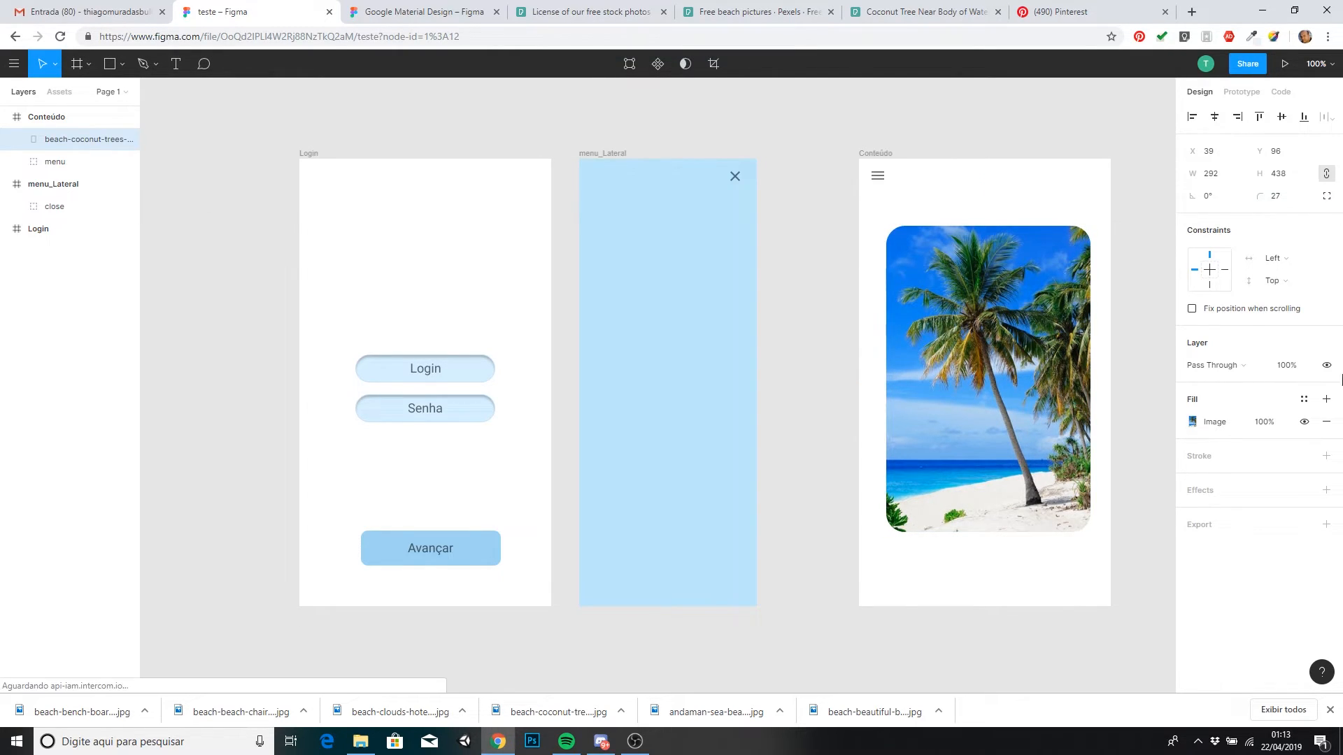
left_click(1321, 491)
left_click(1037, 617)
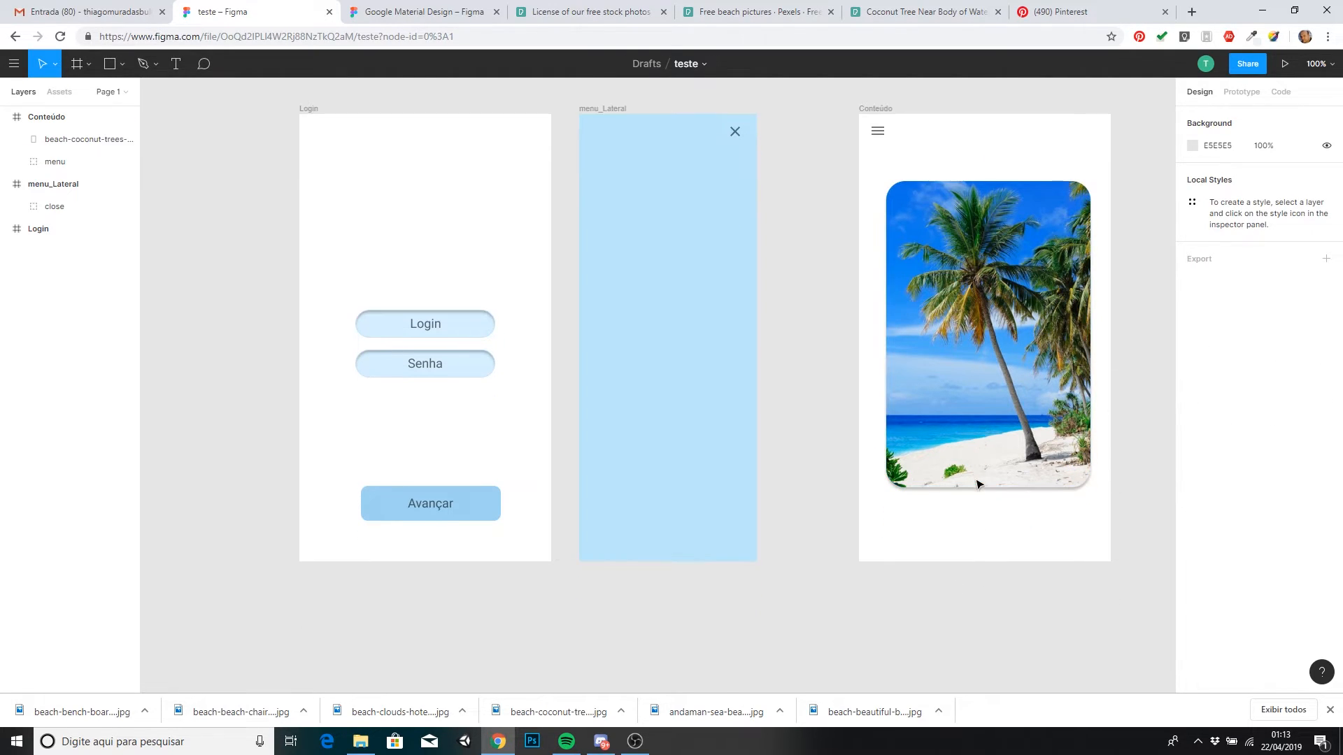
- Extend the Conteúdo frame downward to a height of 1515
scroll(969, 462, "down", 5)
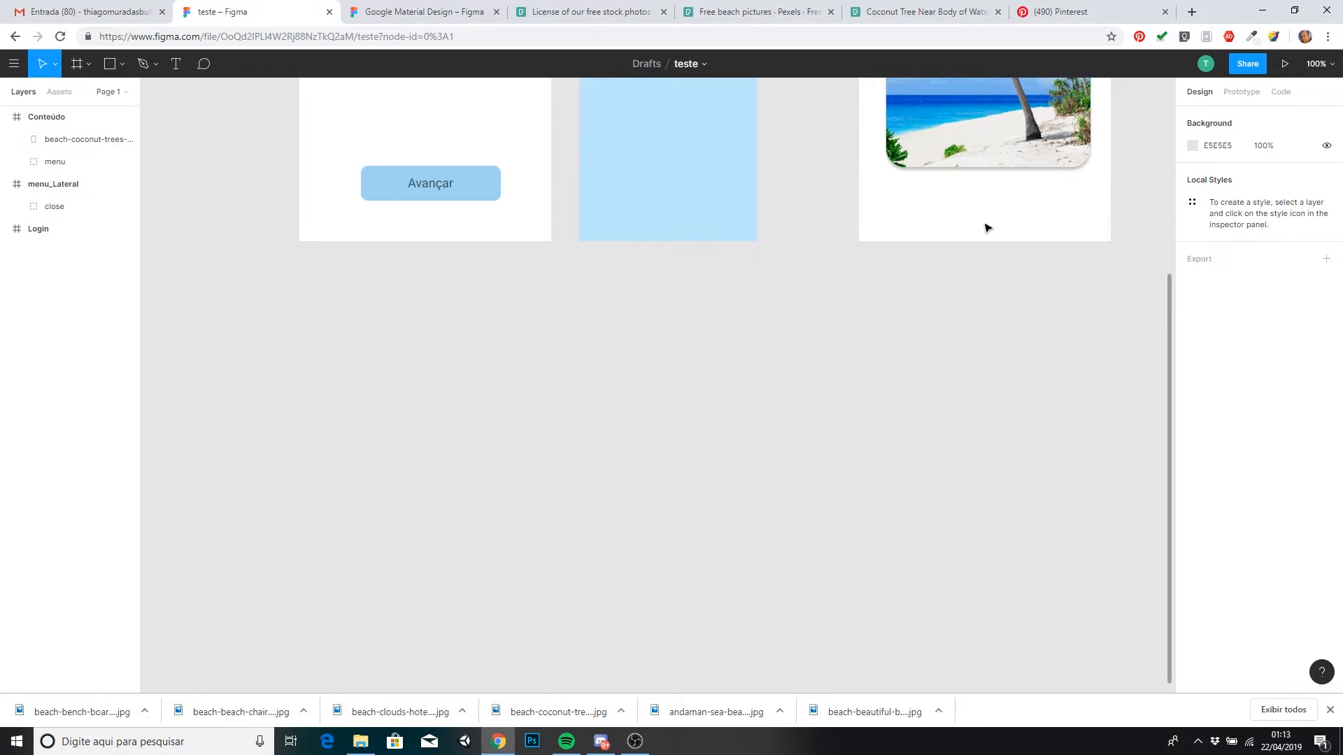
left_click(67, 122)
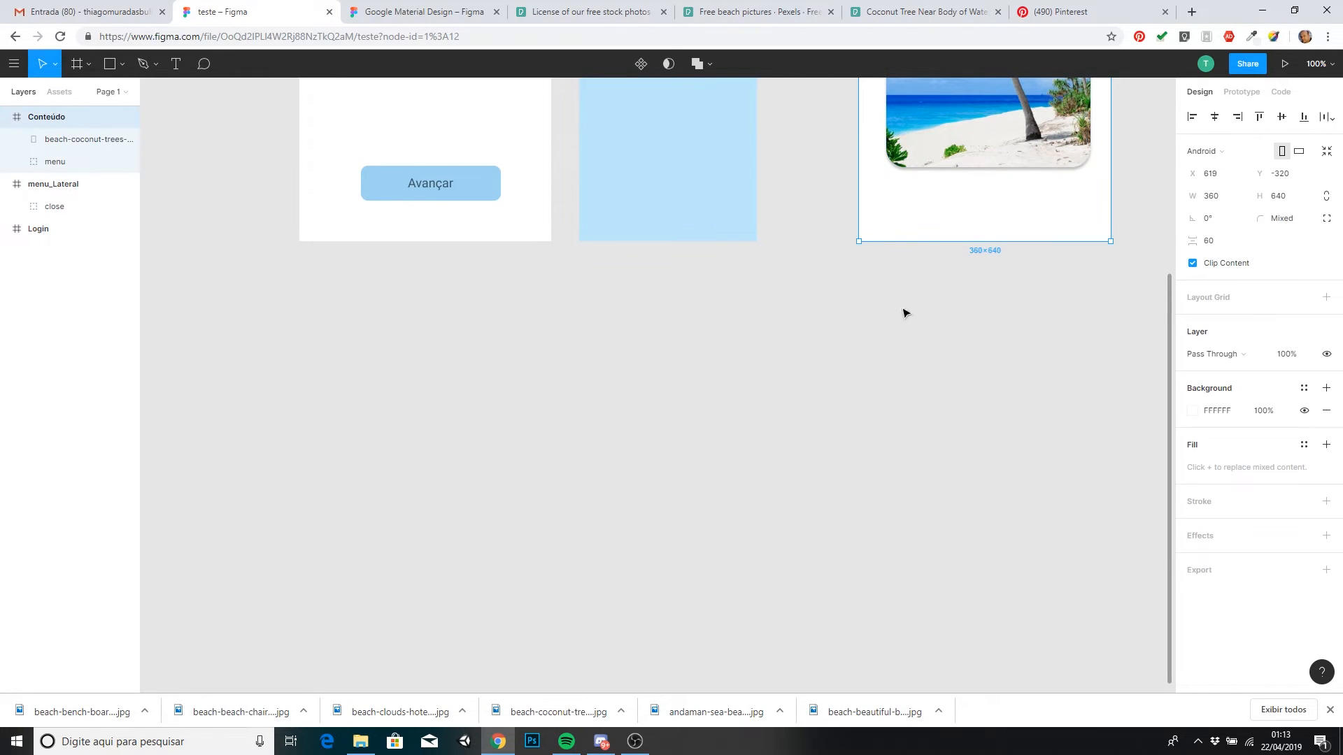
left_click_drag(987, 240, 1013, 707)
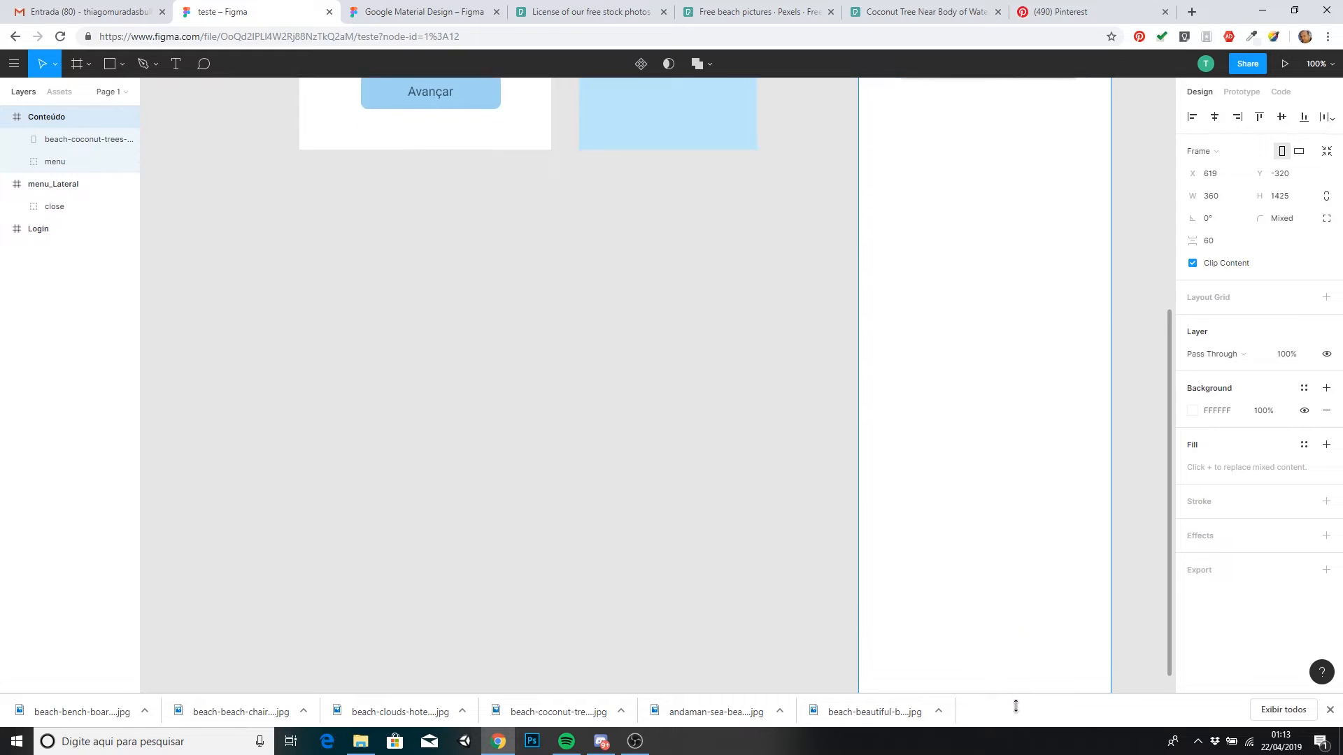
scroll(998, 401, "up", 4)
scroll(998, 400, "up", 2)
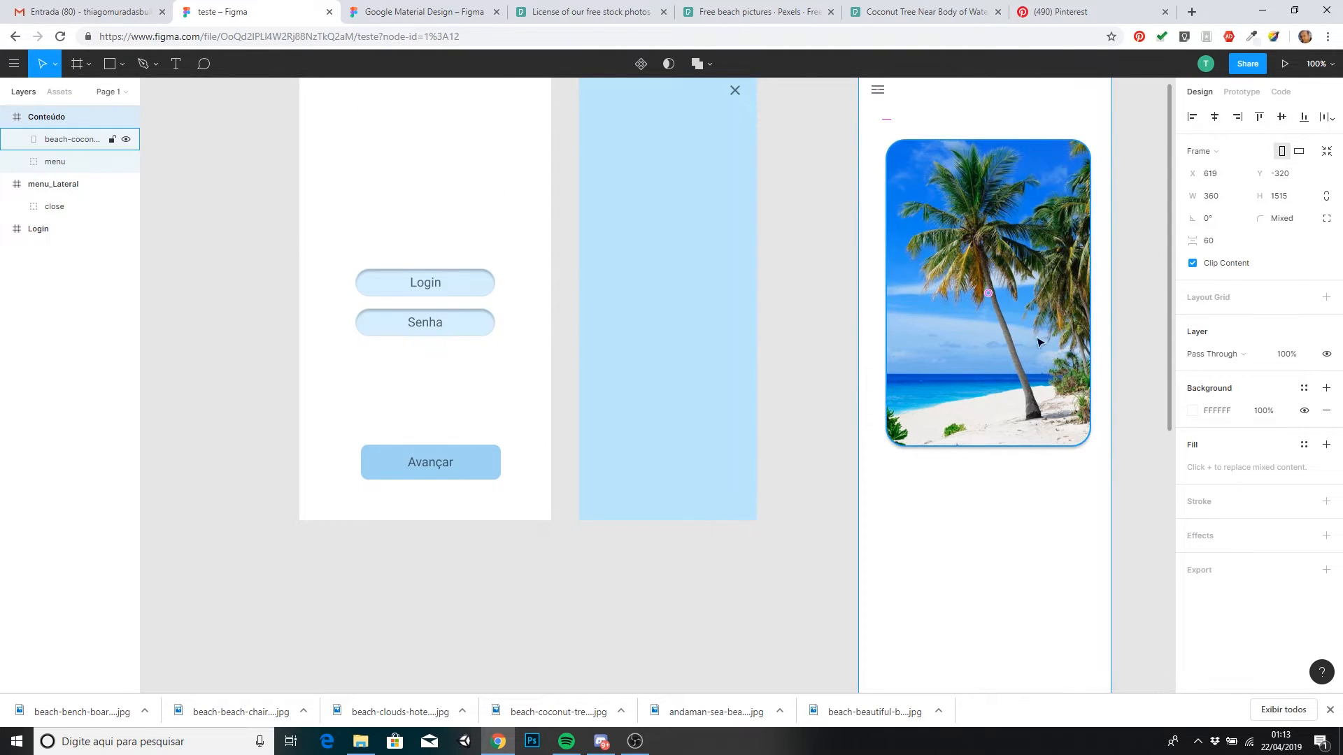
- Bring the beach-clouds-hotel image from File Explorer into the Conteúdo frame below the palm tree image, sized 292 × 438 at X 39, Y 575
left_click(360, 741)
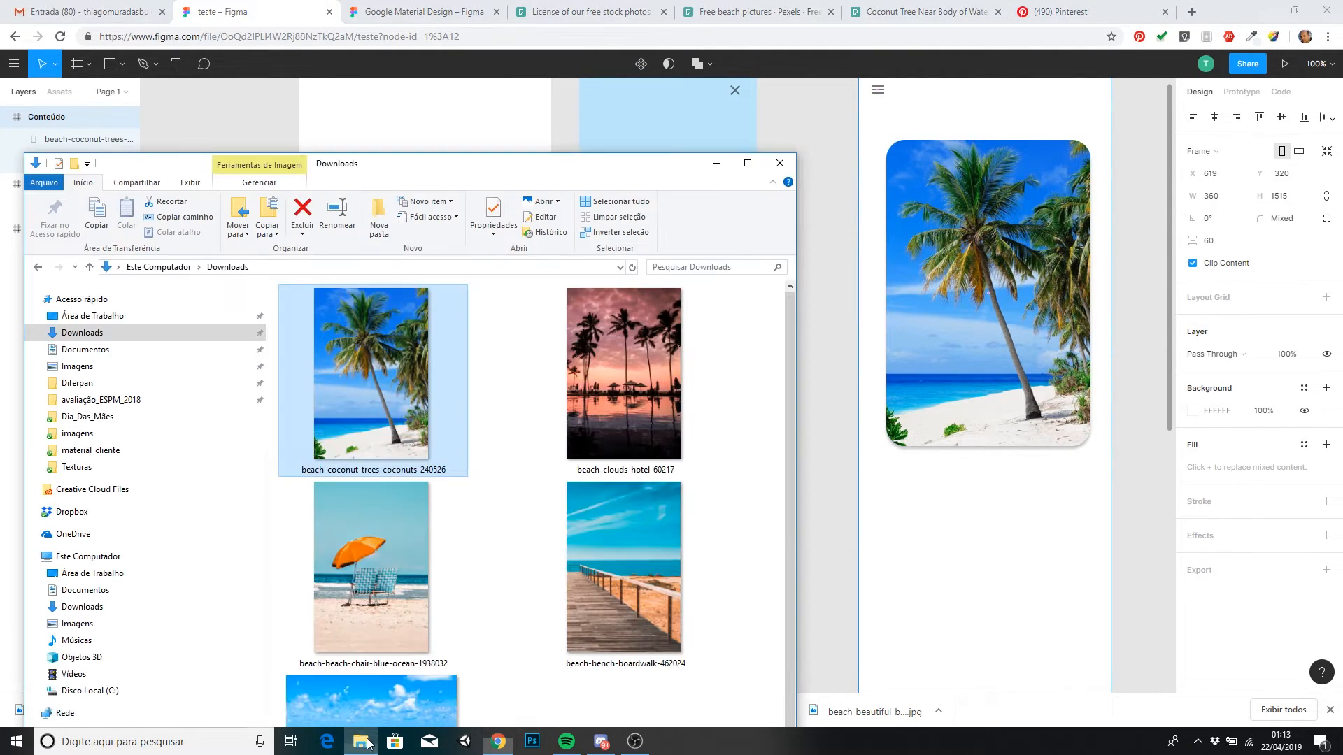
left_click_drag(633, 418, 994, 620)
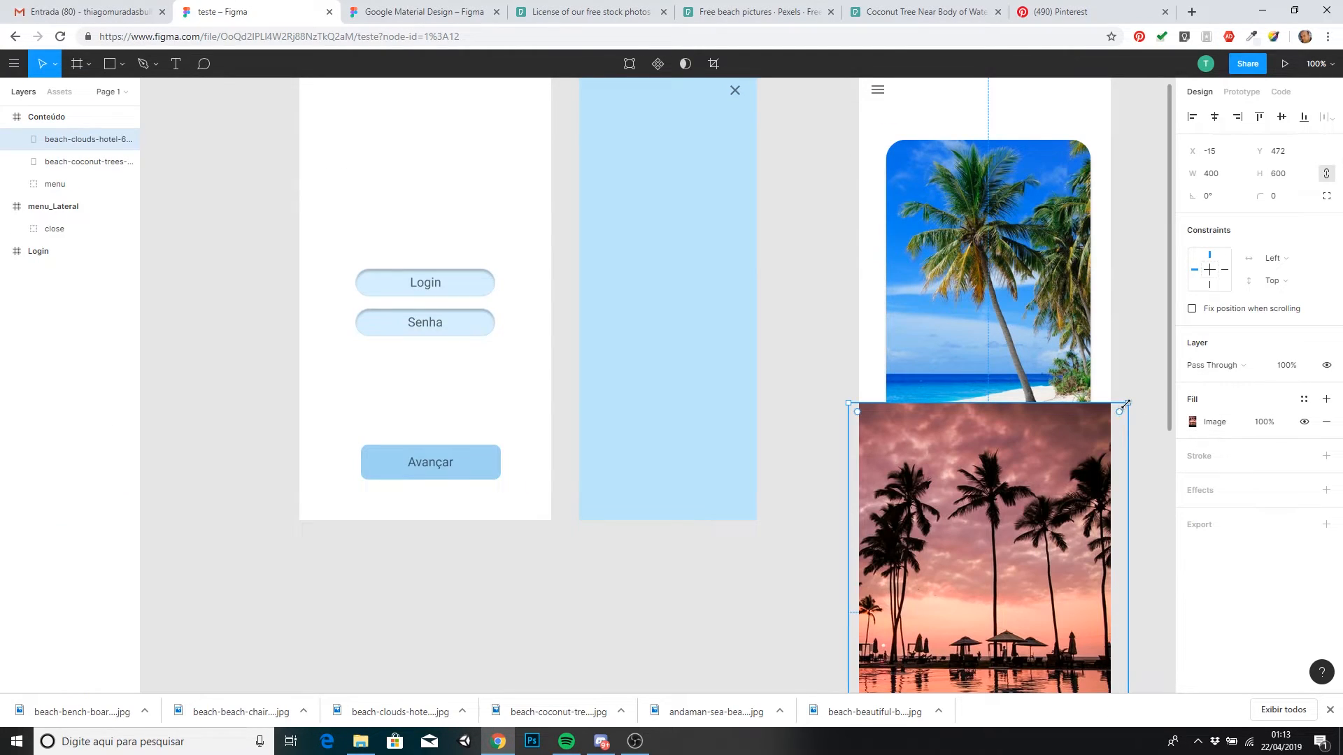
left_click_drag(1098, 428, 1107, 479)
scroll(1145, 423, "down", 1)
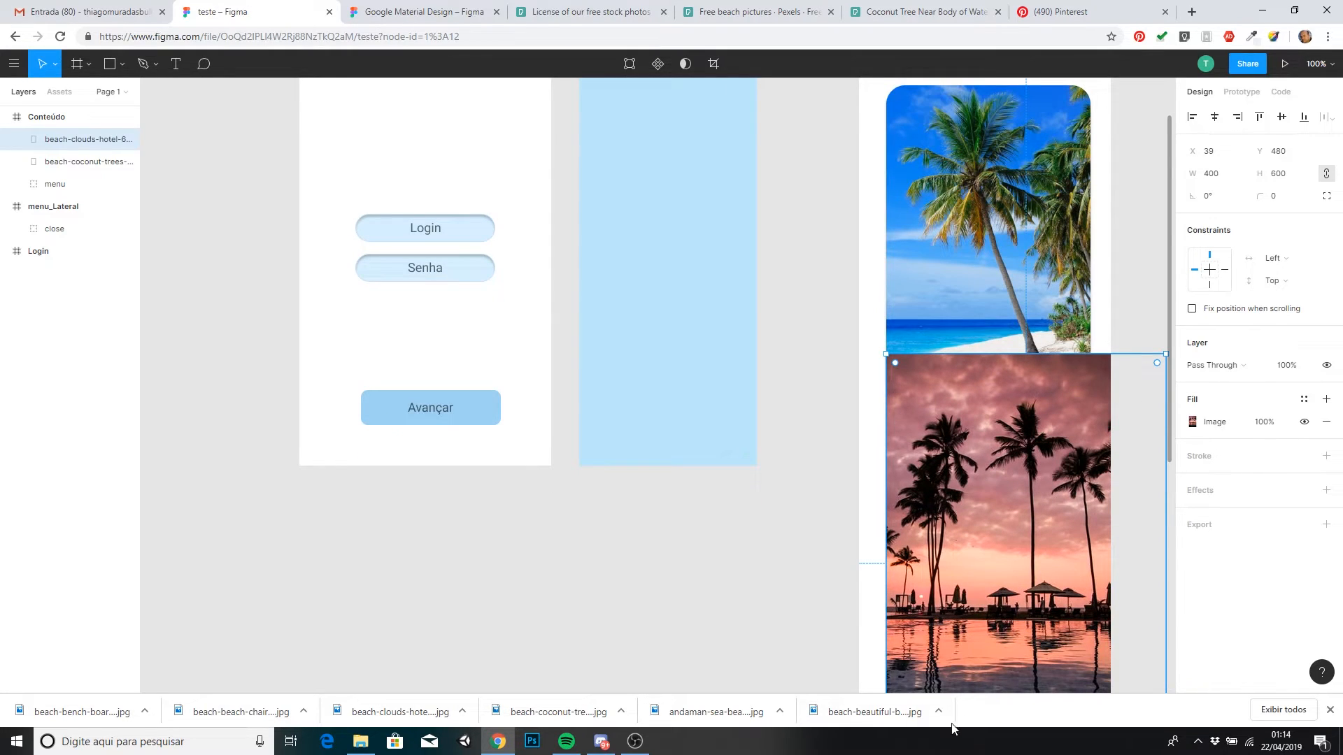
left_click_drag(1048, 540, 821, 448)
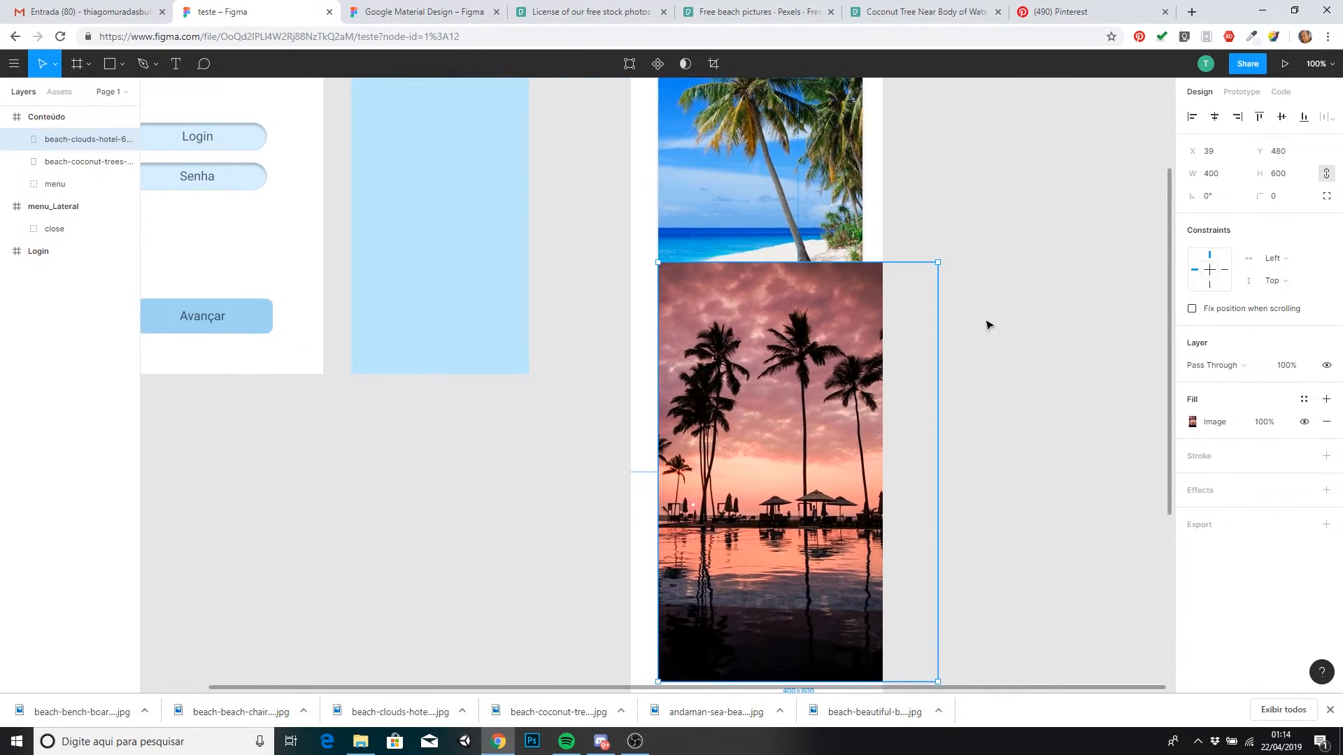
left_click_drag(939, 264, 866, 368)
left_click_drag(786, 439, 796, 342)
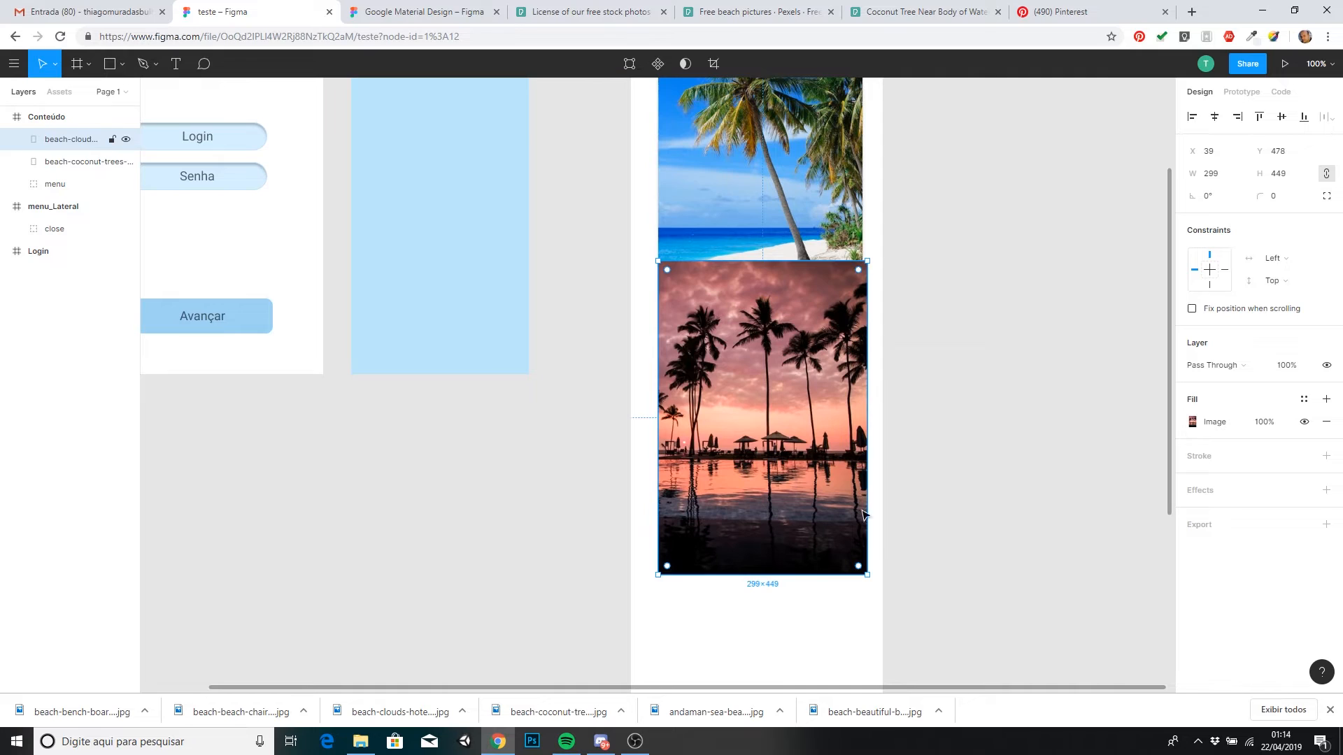
left_click_drag(868, 580, 865, 570)
left_click_drag(807, 494, 814, 566)
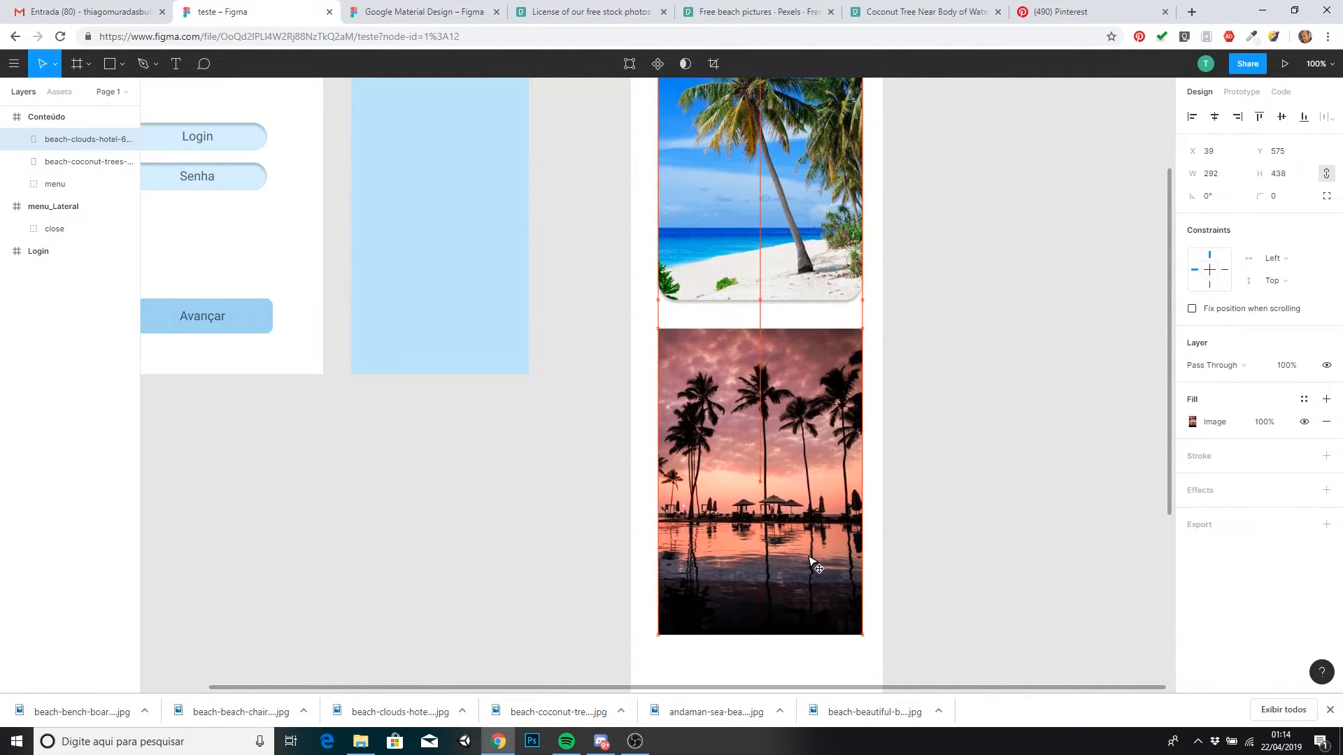
- Set the palm tree image's corner radius to 30
left_click(820, 298)
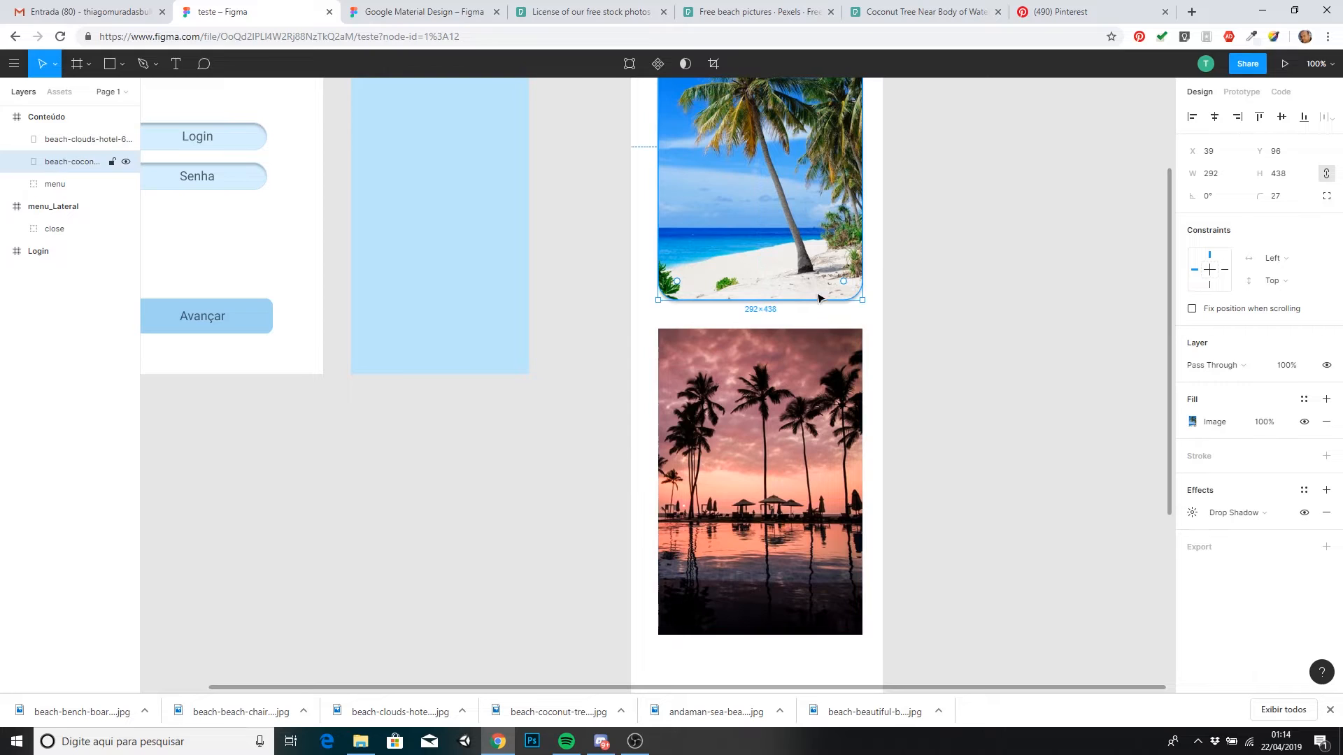
left_click(1278, 198)
type("30")
key("Return")
- Round the beach-clouds-hotel image's corners to a radius of 30 and add a drop shadow effect
left_click(718, 476)
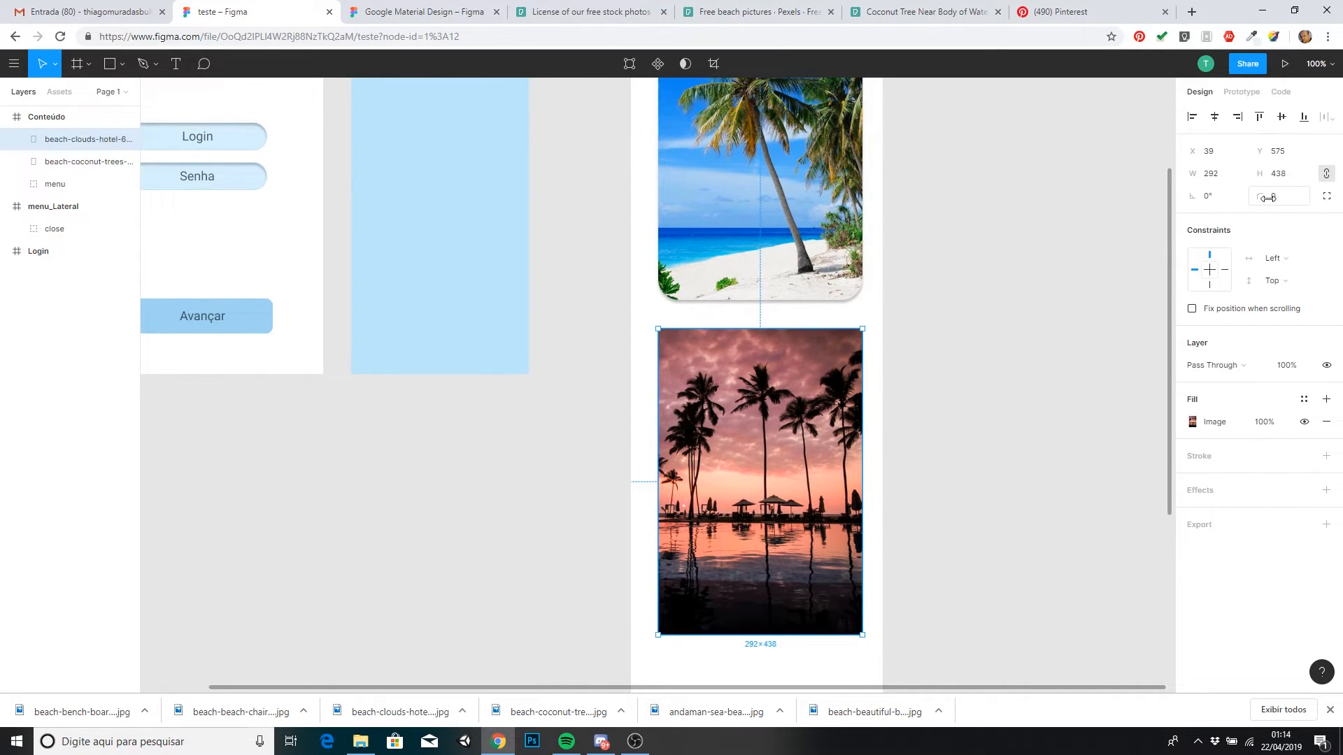
left_click(1277, 200)
type("30")
key("Return")
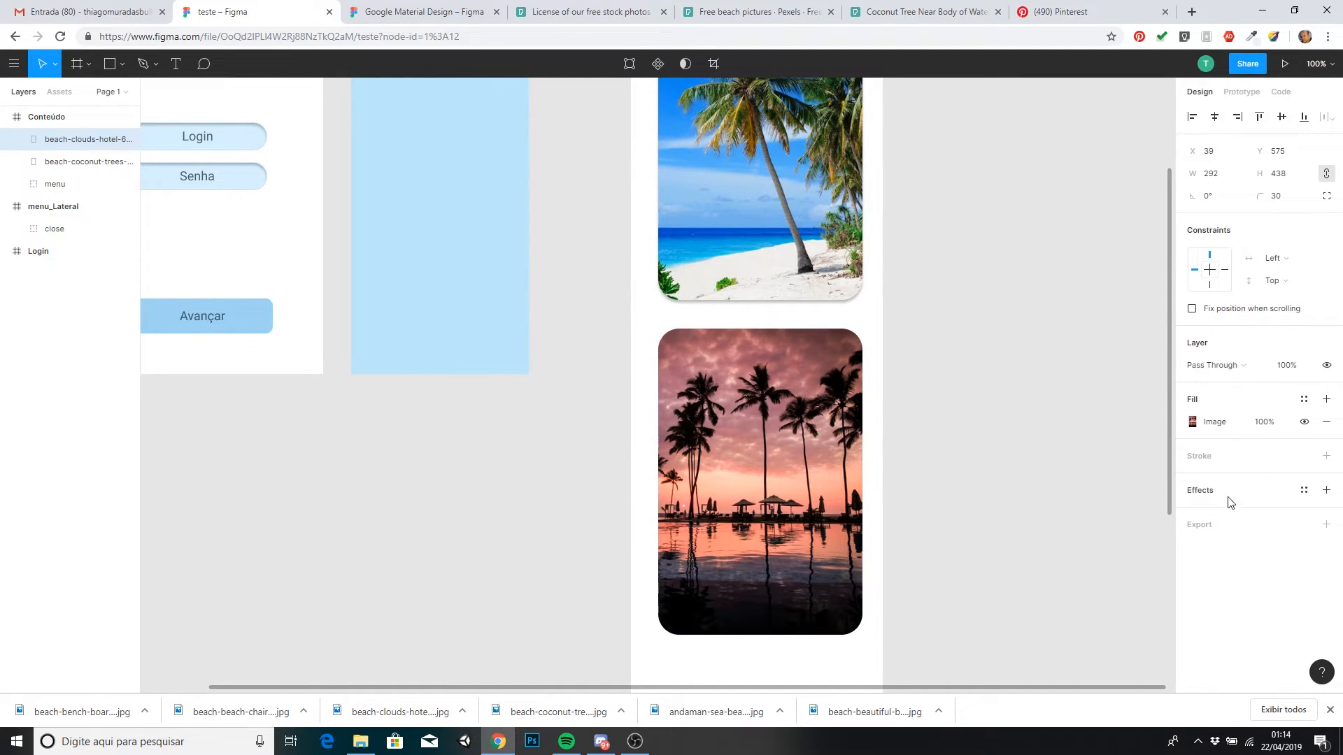
left_click(1325, 491)
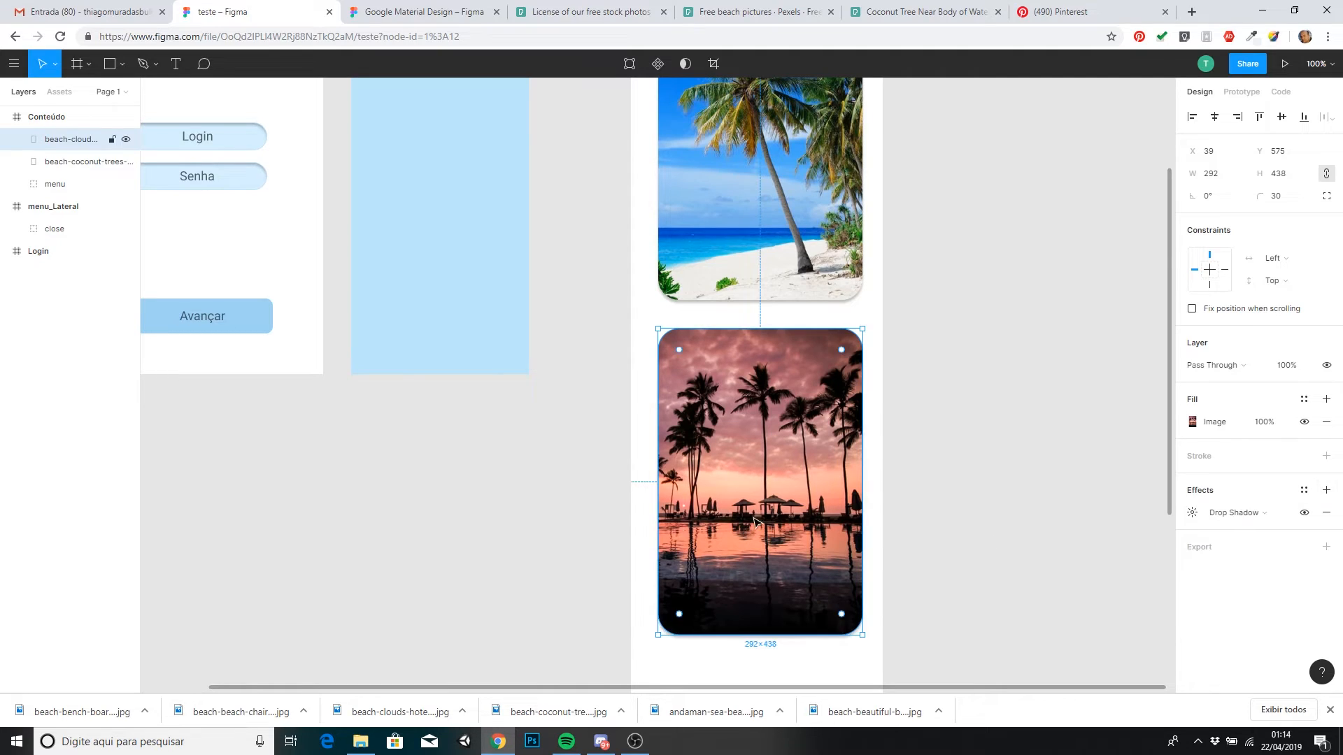
left_click(976, 497)
- Shorten the Conteúdo frame from below to a height of 1102
scroll(982, 467, "down", 5)
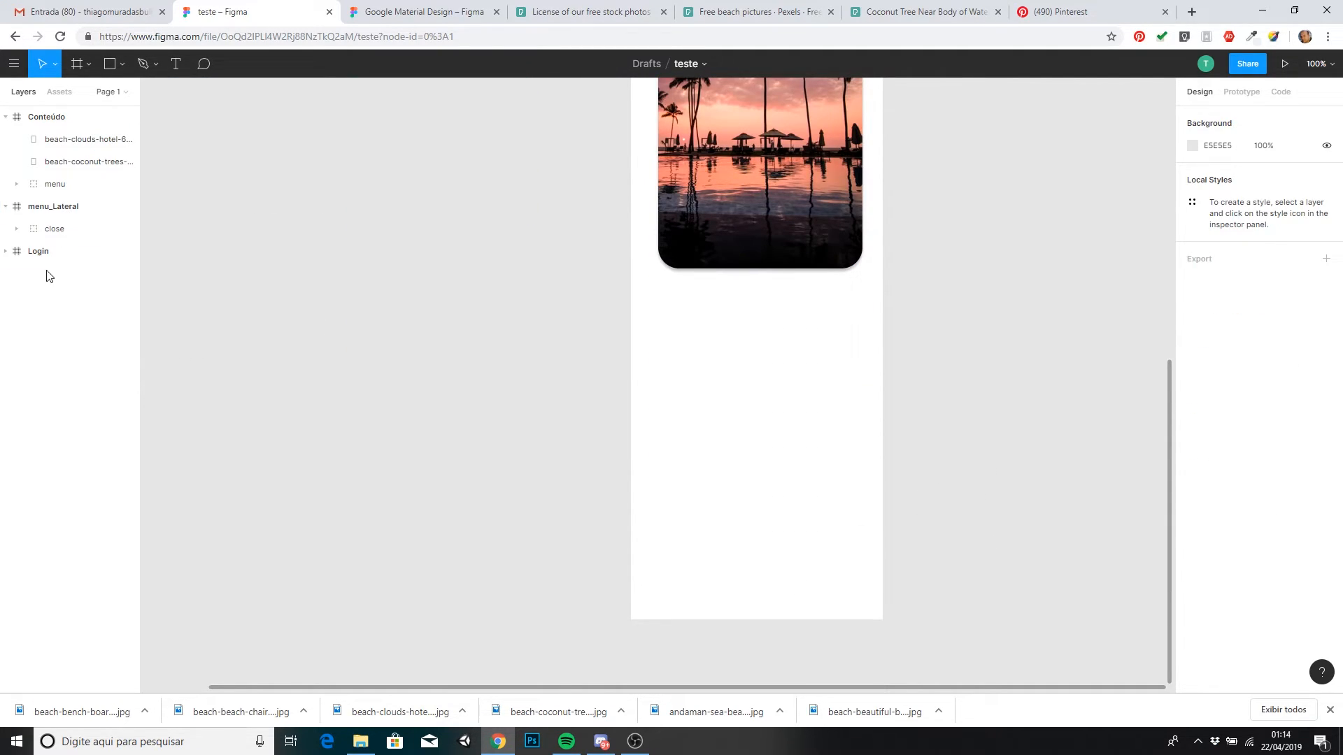
left_click(70, 116)
left_click_drag(751, 622, 752, 329)
scroll(938, 444, "up", 7)
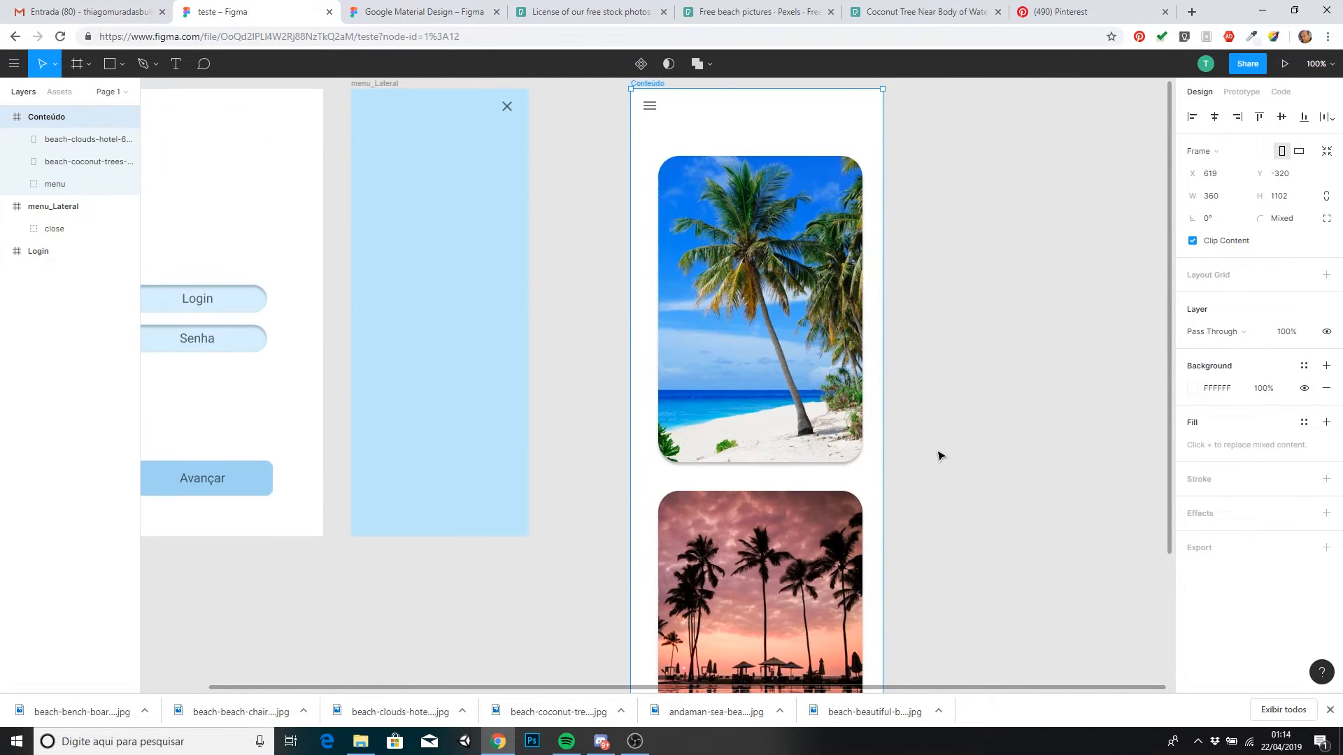
- Draw a 360 × 48 rectangle across the top of the Conteúdo frame and place the menu icon's layer above it
scroll(941, 457, "up", 1)
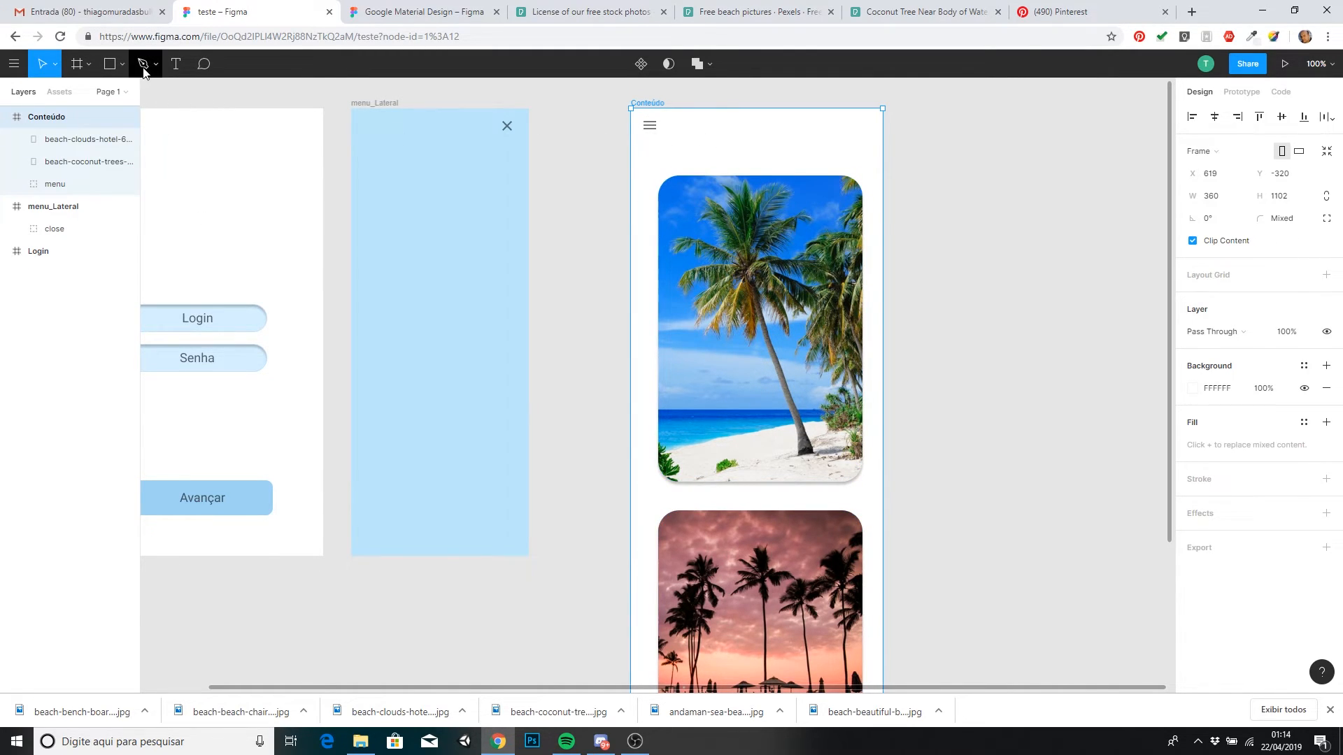
key("r")
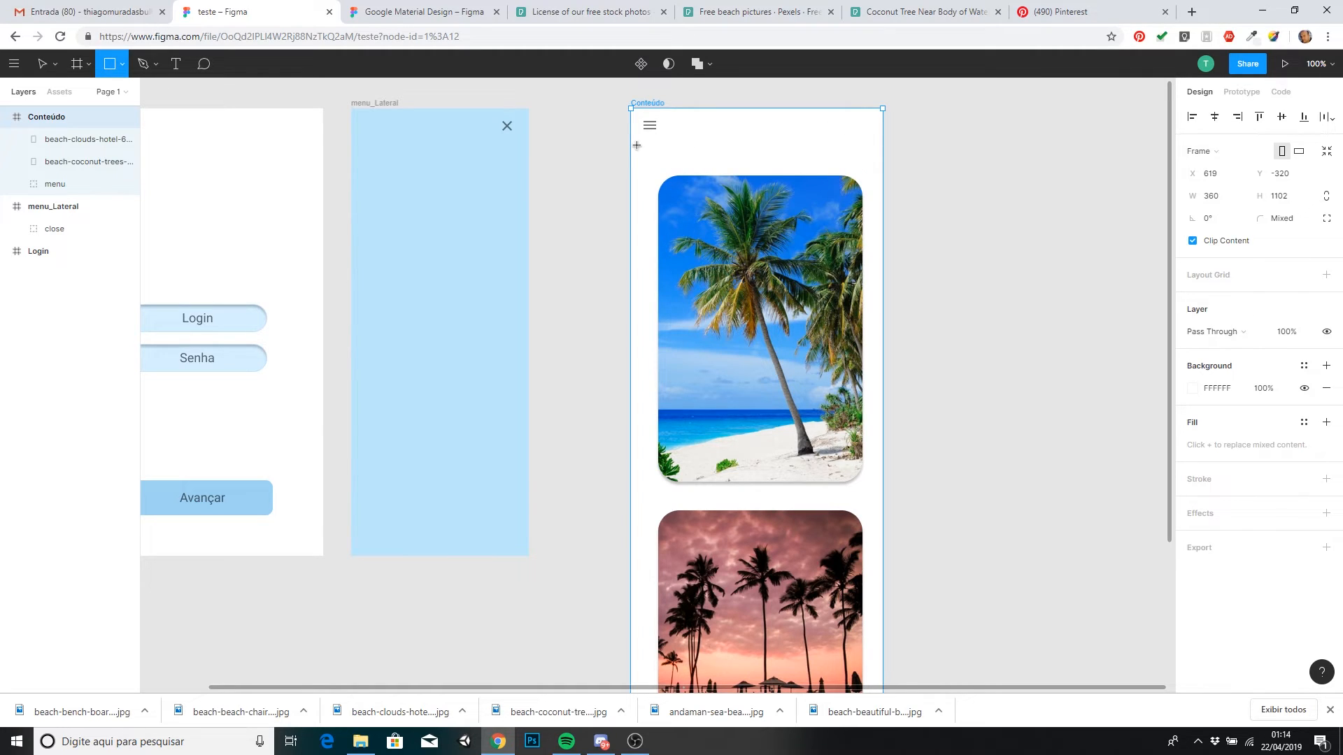
mouse_move(630, 143)
left_mouse_down()
mouse_move(686, 105)
mouse_move(883, 108)
left_mouse_up()
left_click_drag(61, 212, 61, 130)
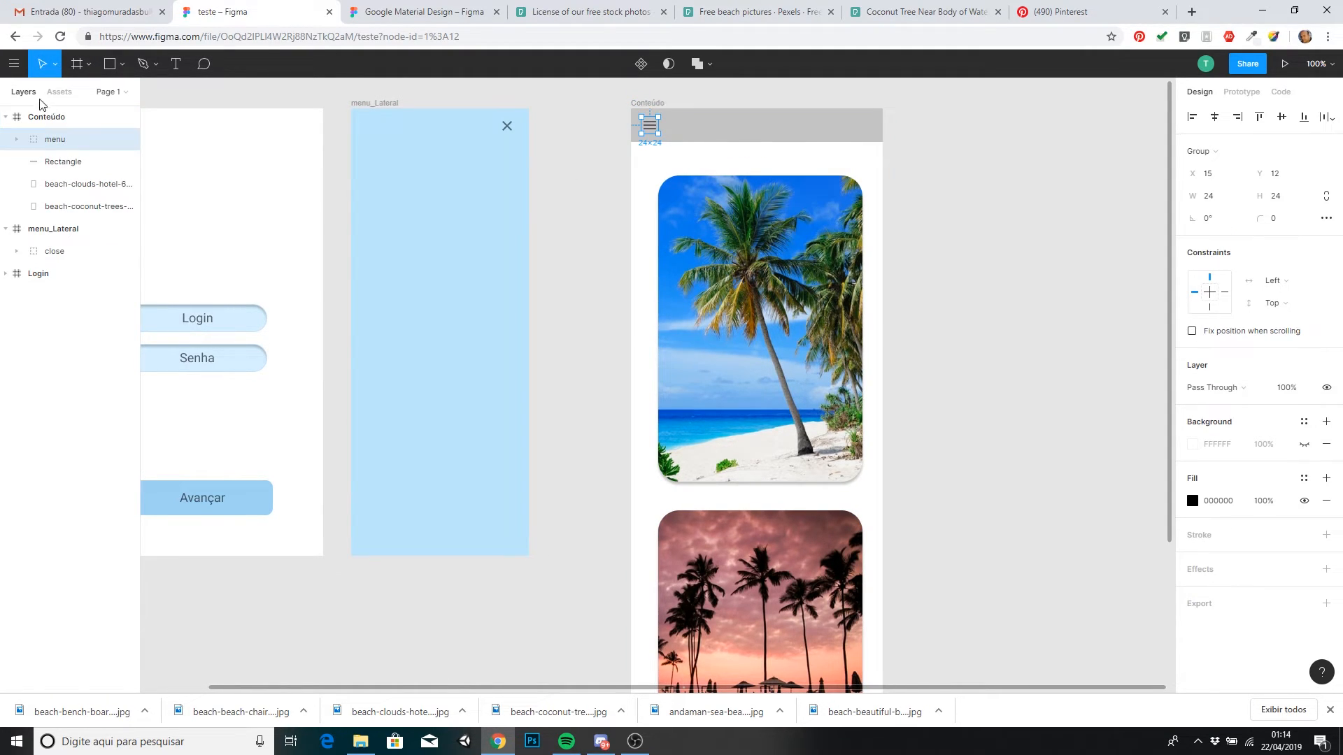
- Fill the header rectangle with white FFFFFF and add a drop shadow effect
left_click(62, 162)
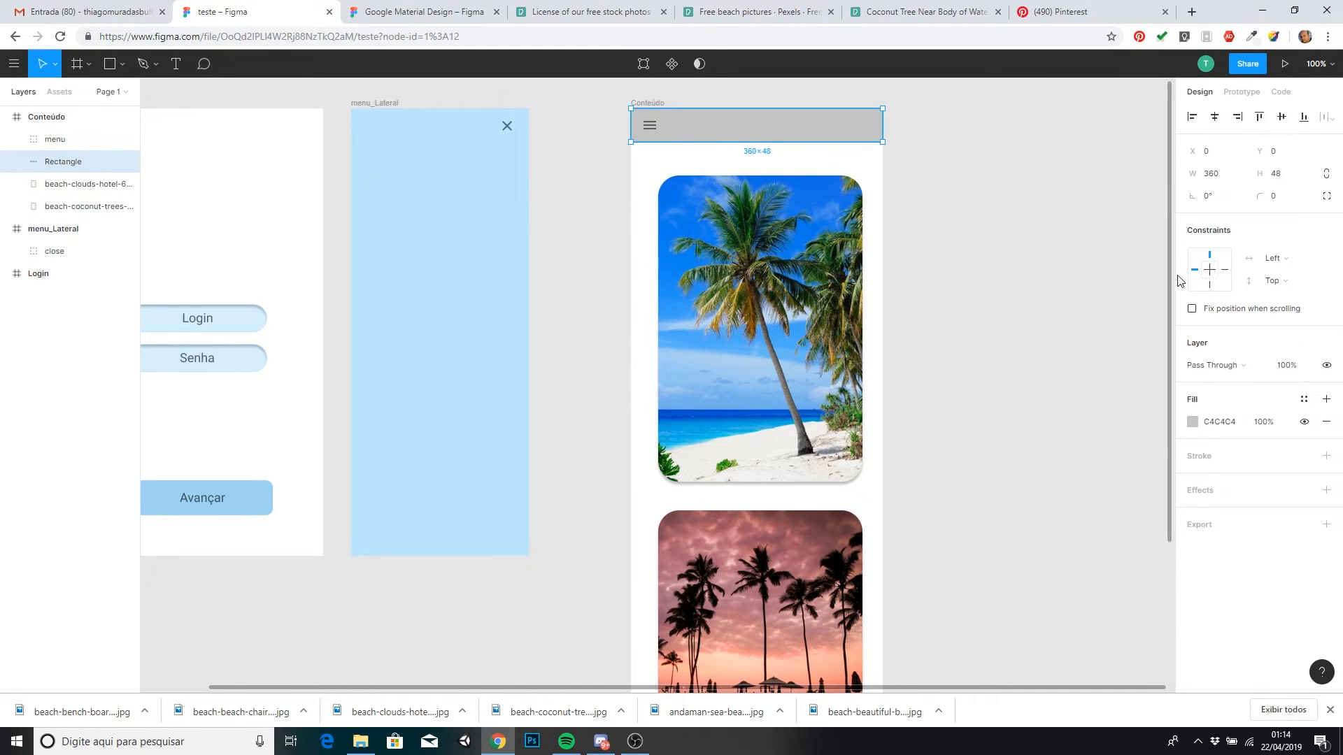
left_click(1192, 422)
left_click_drag(1016, 356, 1006, 350)
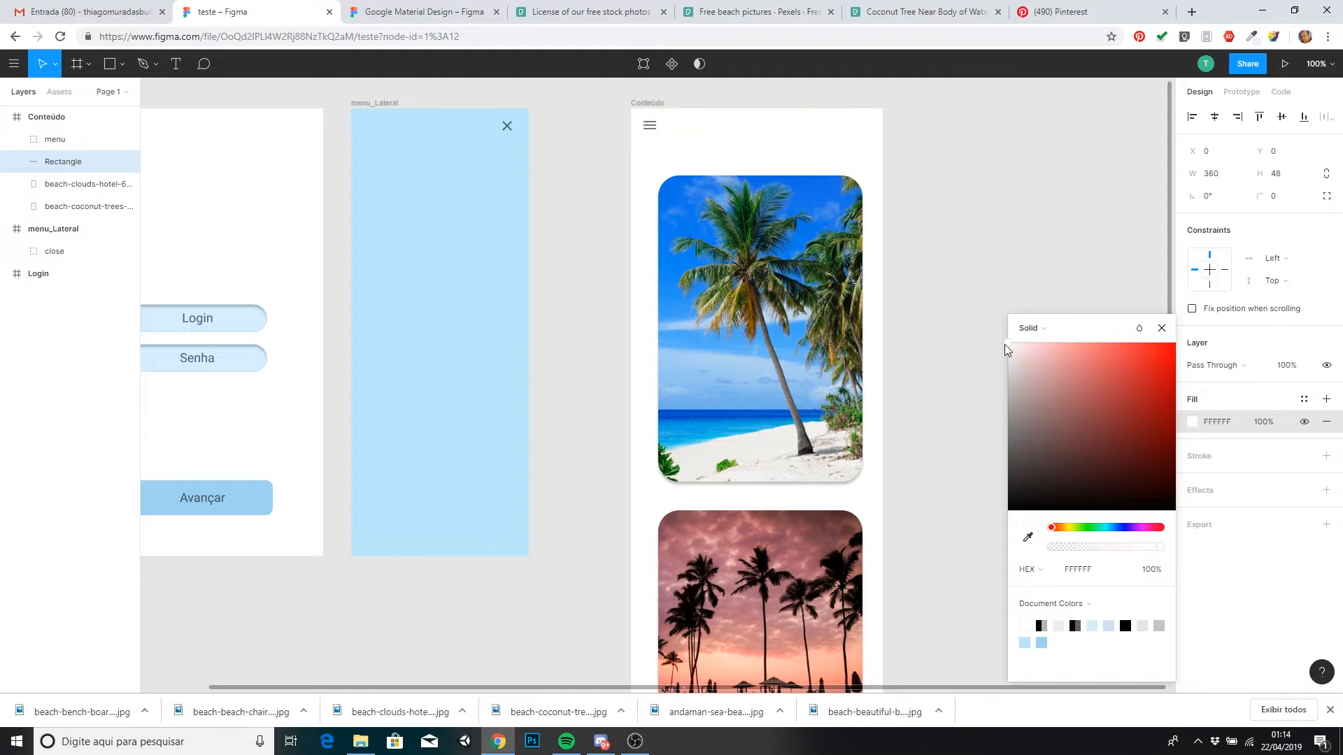
left_click(957, 344)
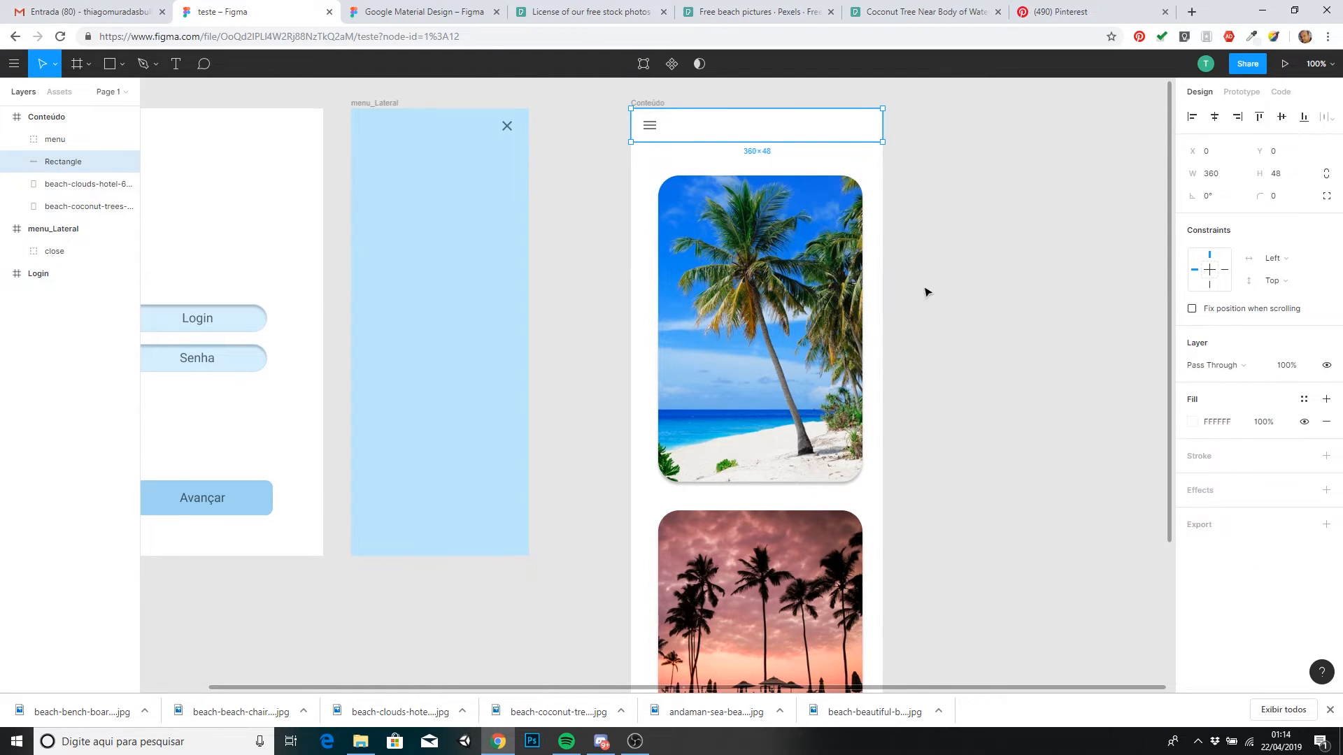
left_click(1327, 491)
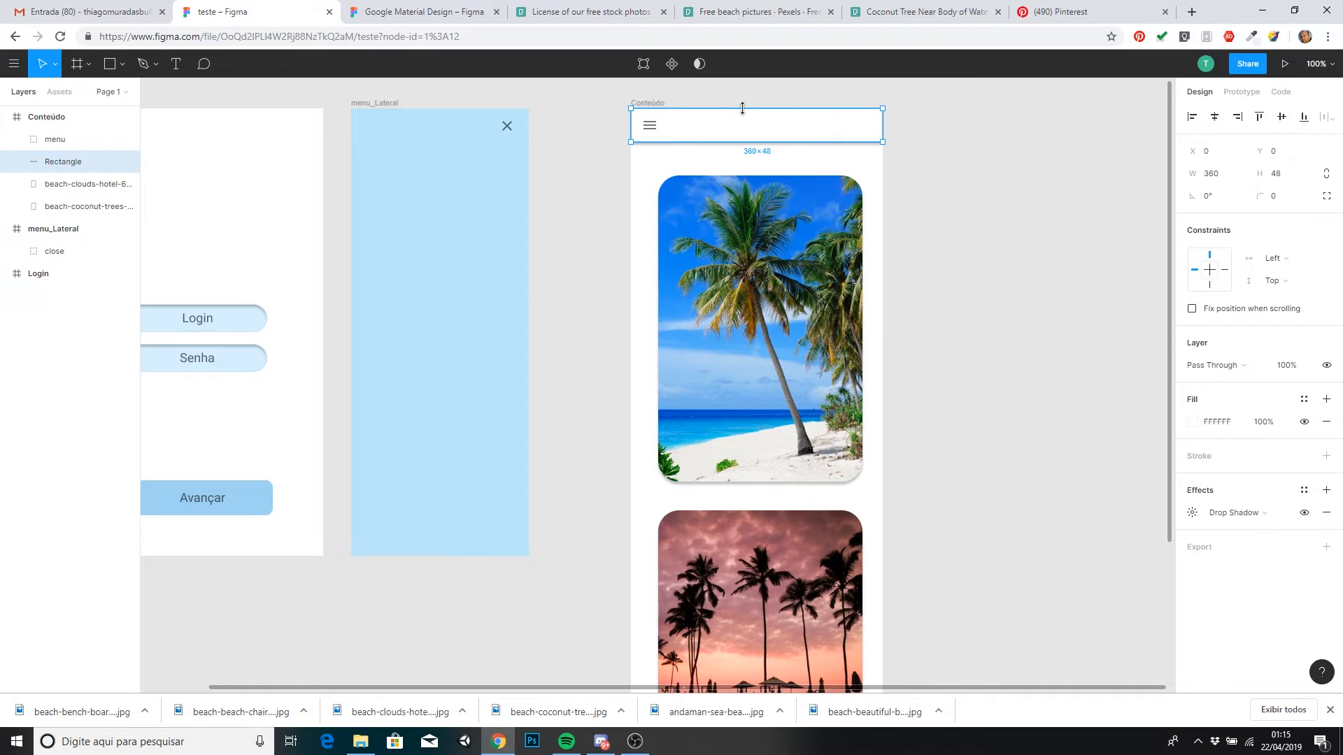
- Fix the header rectangle's position when scrolling and set its horizontal constraint to Center
left_click(1193, 310)
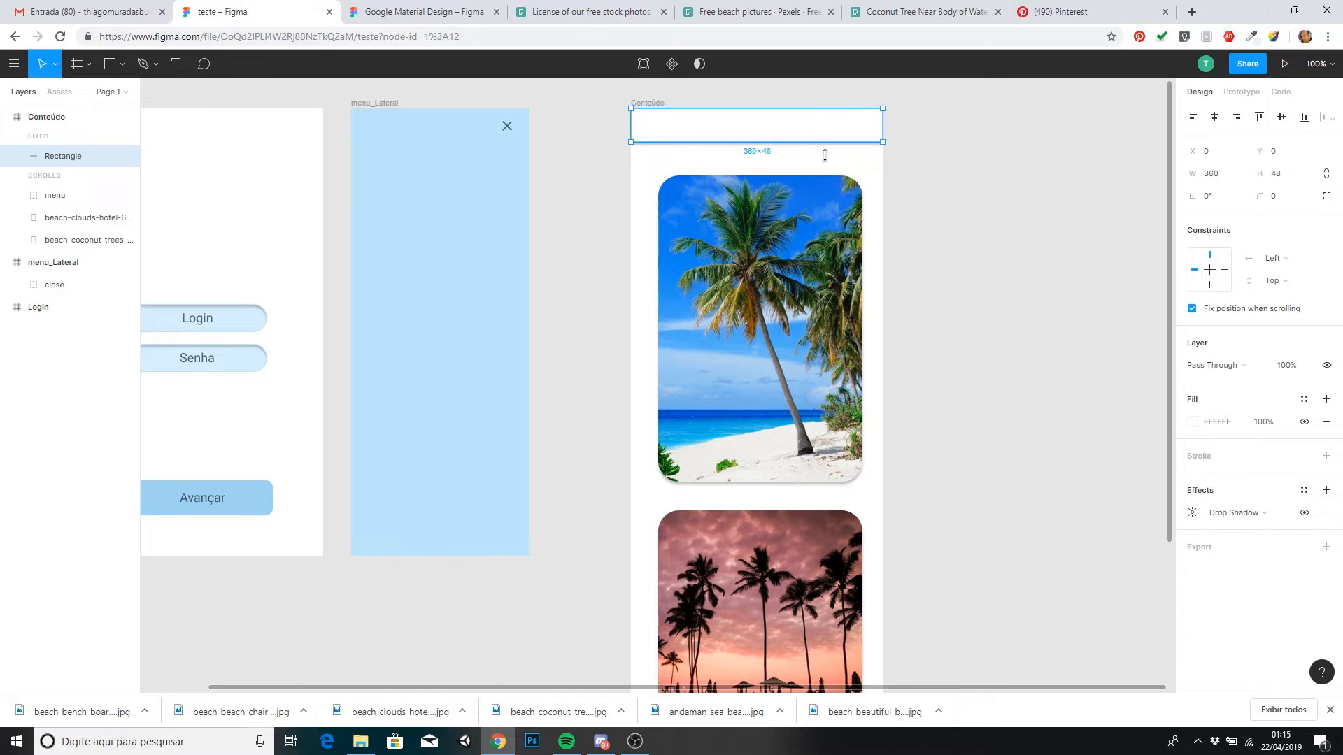
left_click(1289, 283)
left_click(1290, 283)
left_click(1275, 258)
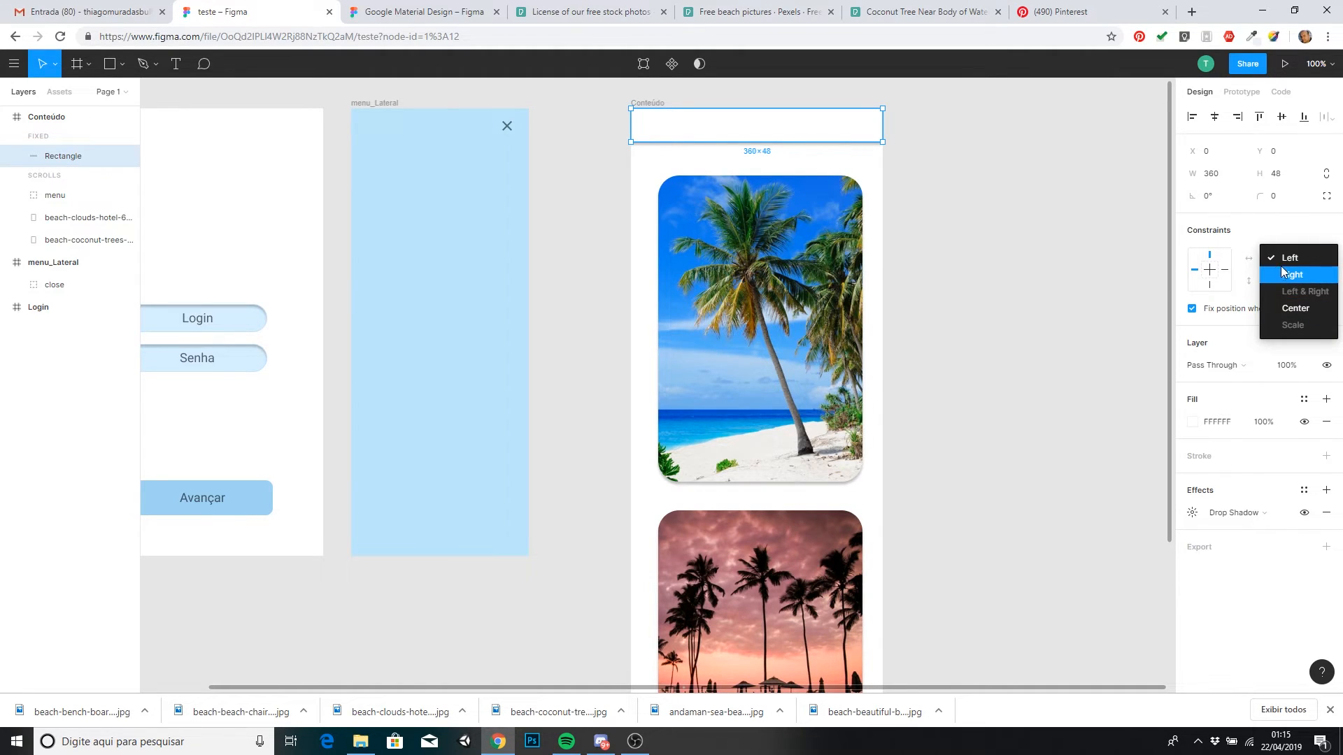
left_click(1293, 309)
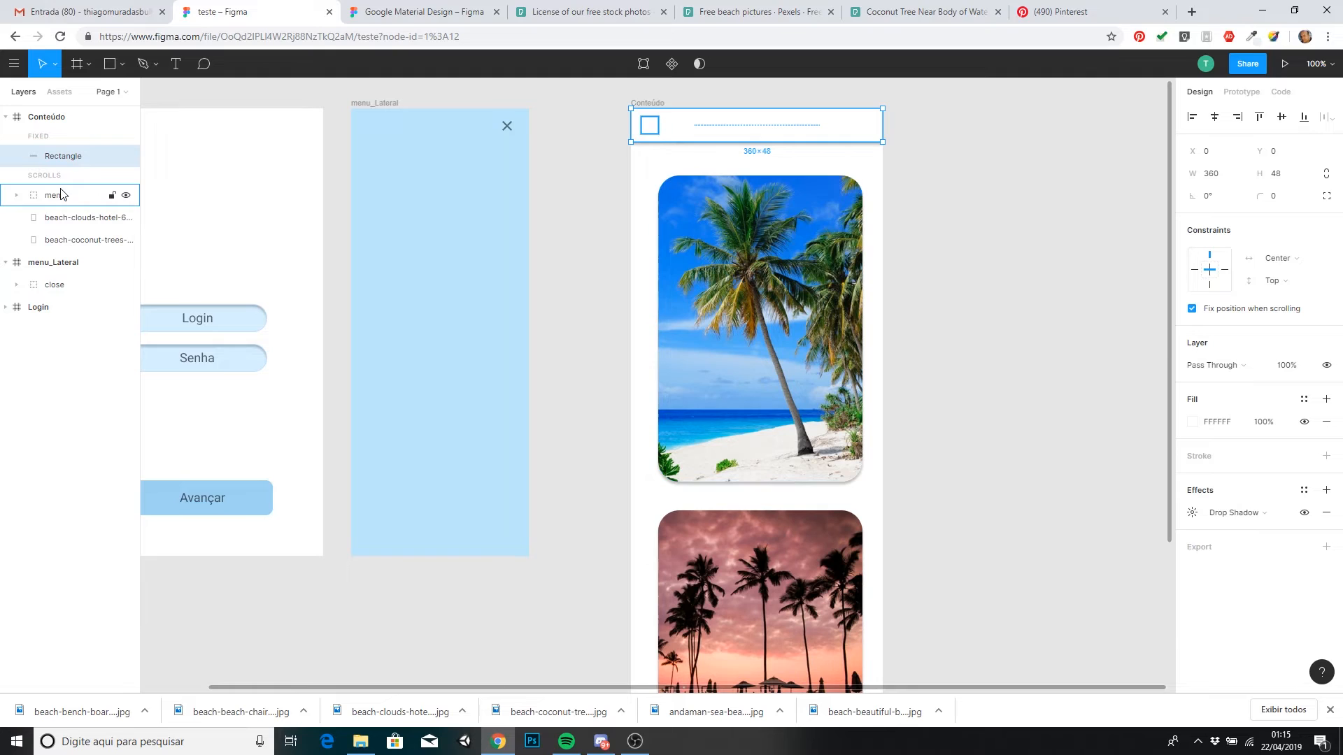
- Fix the menu icon's position when scrolling and place its layer above the header rectangle in the fixed group
left_click(40, 198)
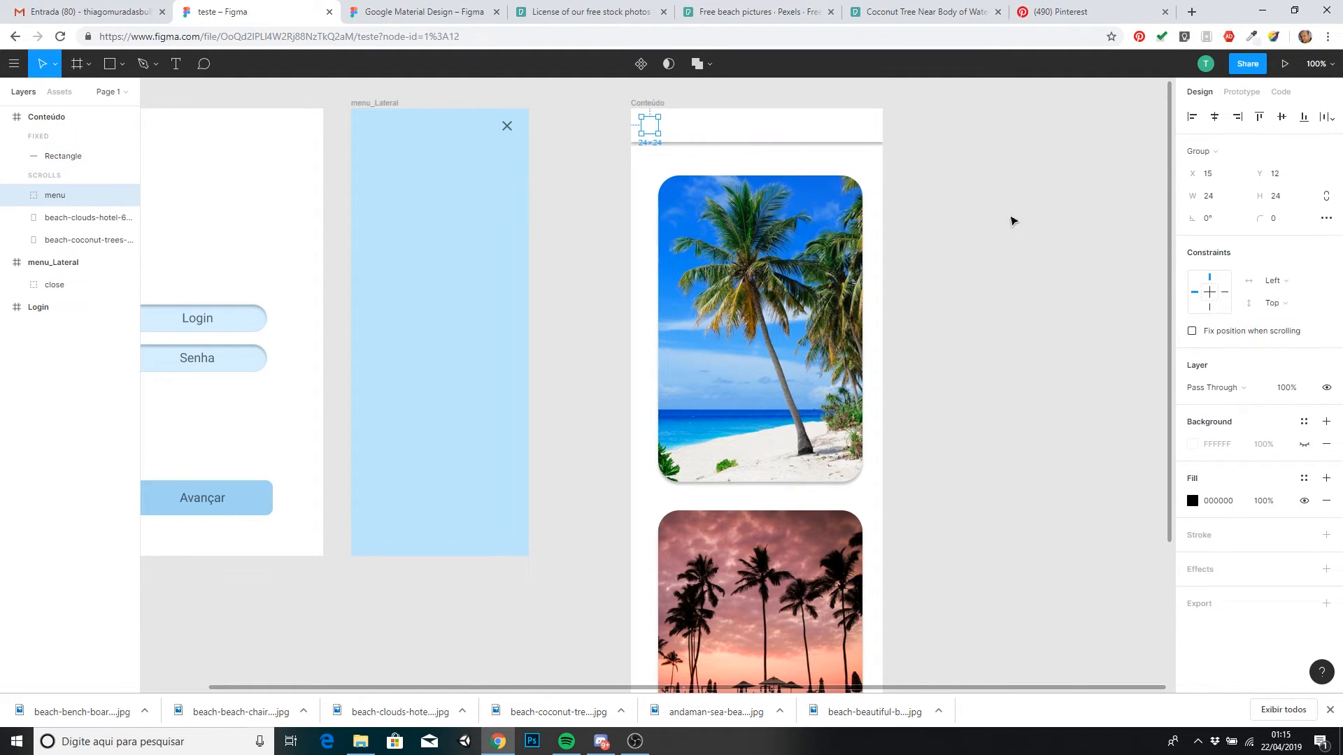
left_click(1192, 332)
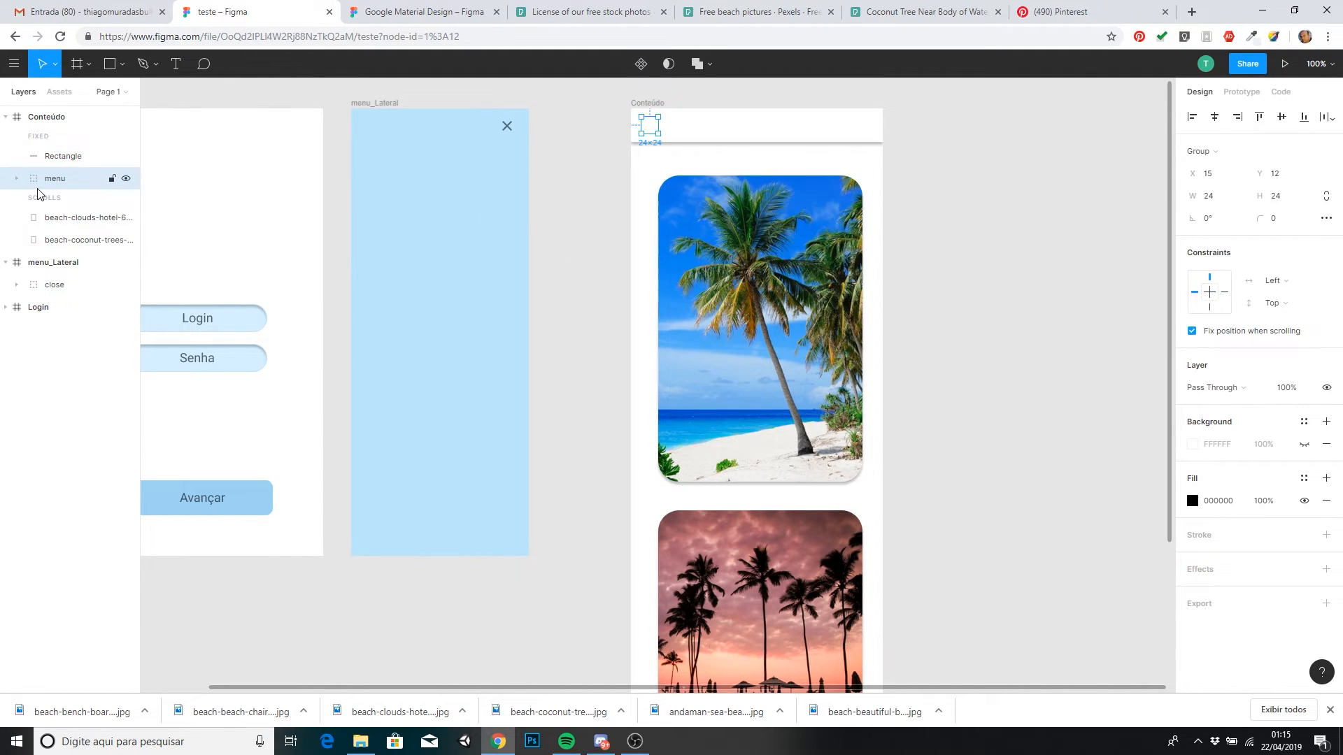
left_click_drag(49, 183, 54, 149)
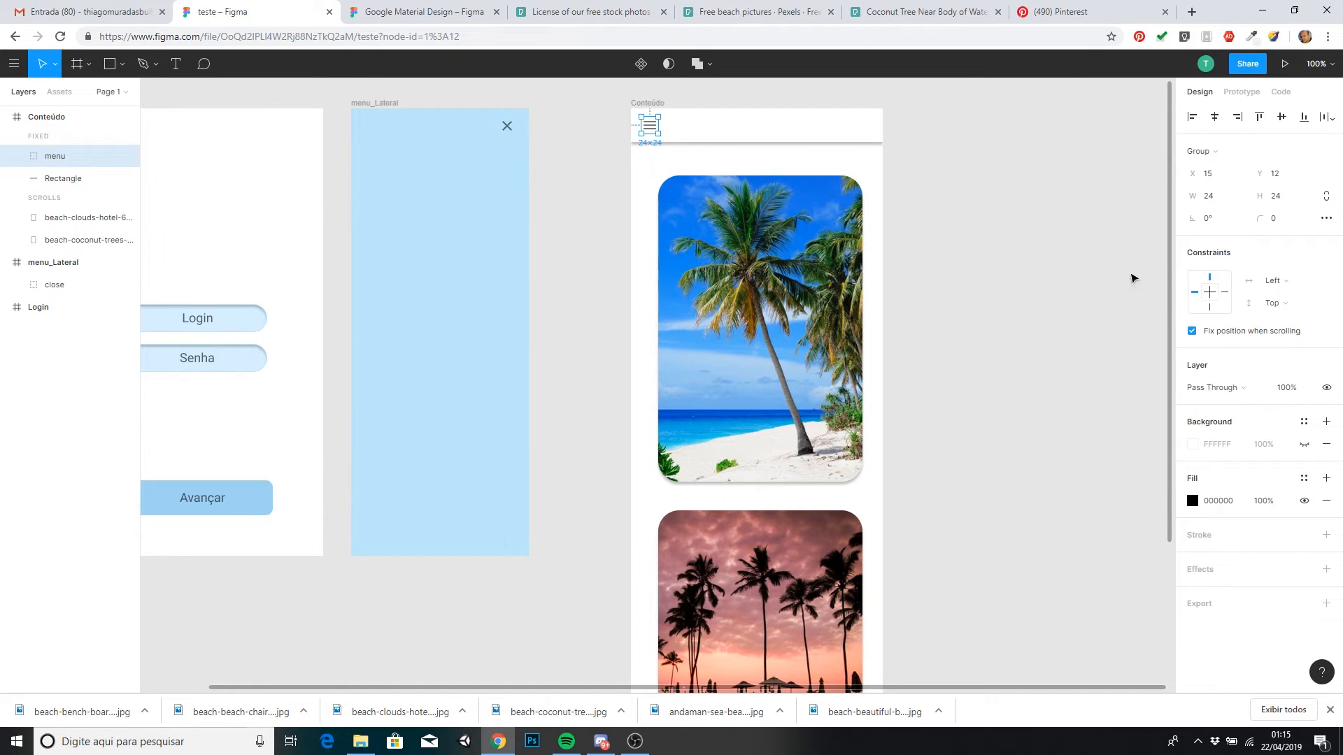
left_click(979, 252)
left_click(773, 231)
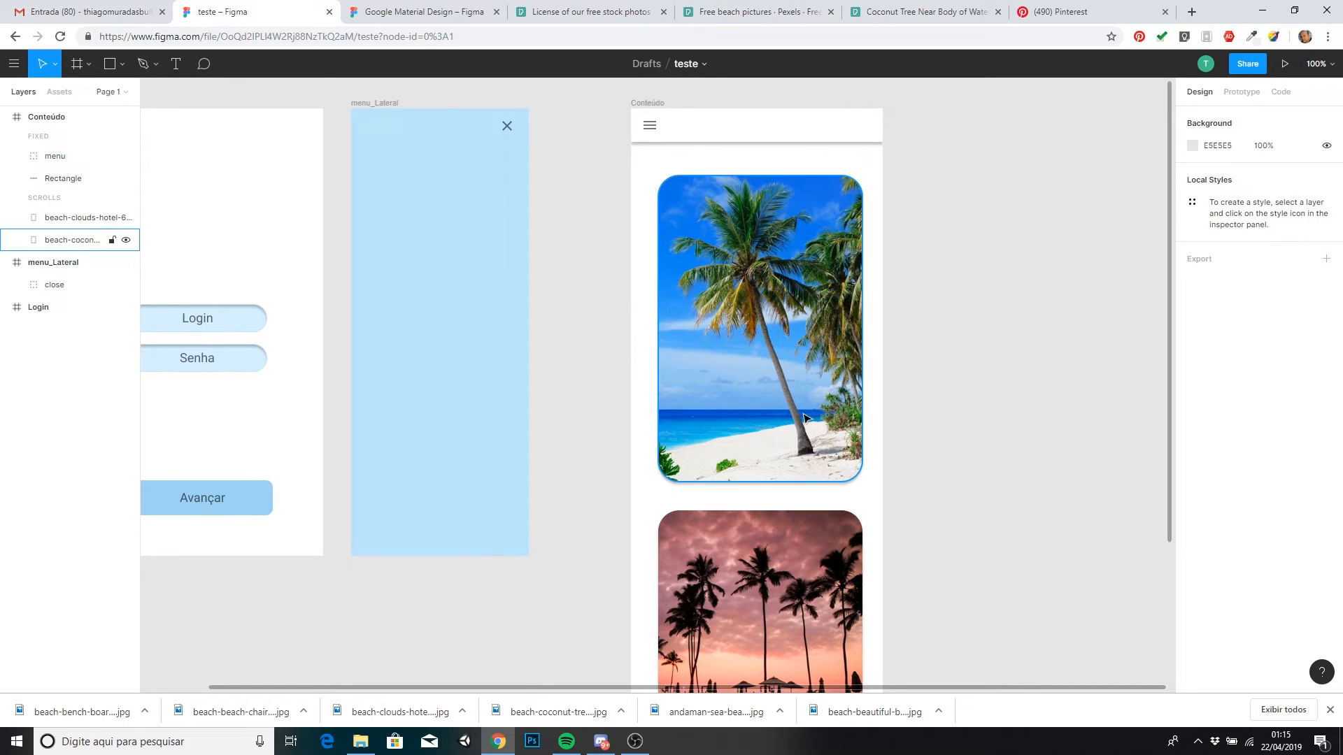
- Create a prototype connection from the Login frame to the Conteúdo frame with an On Tap trigger and Instant transition
left_click_drag(606, 345, 743, 360)
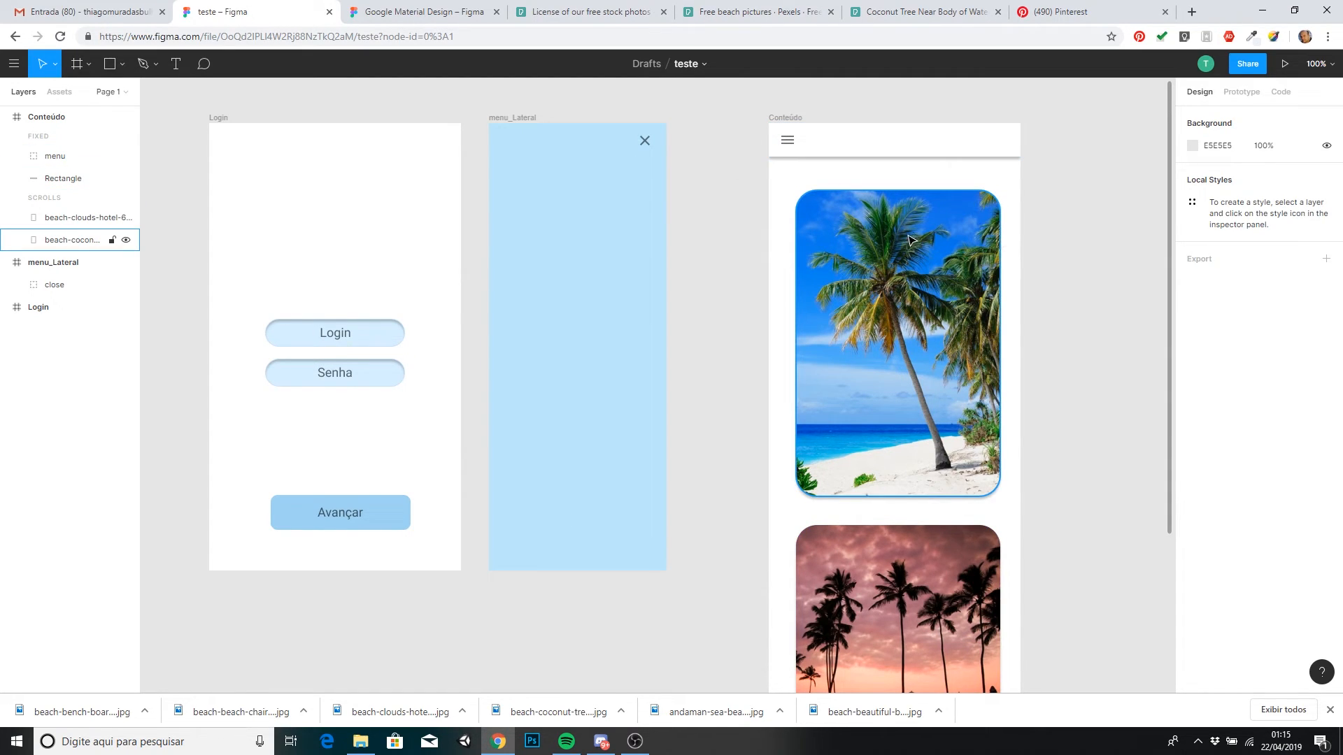
left_click(1248, 93)
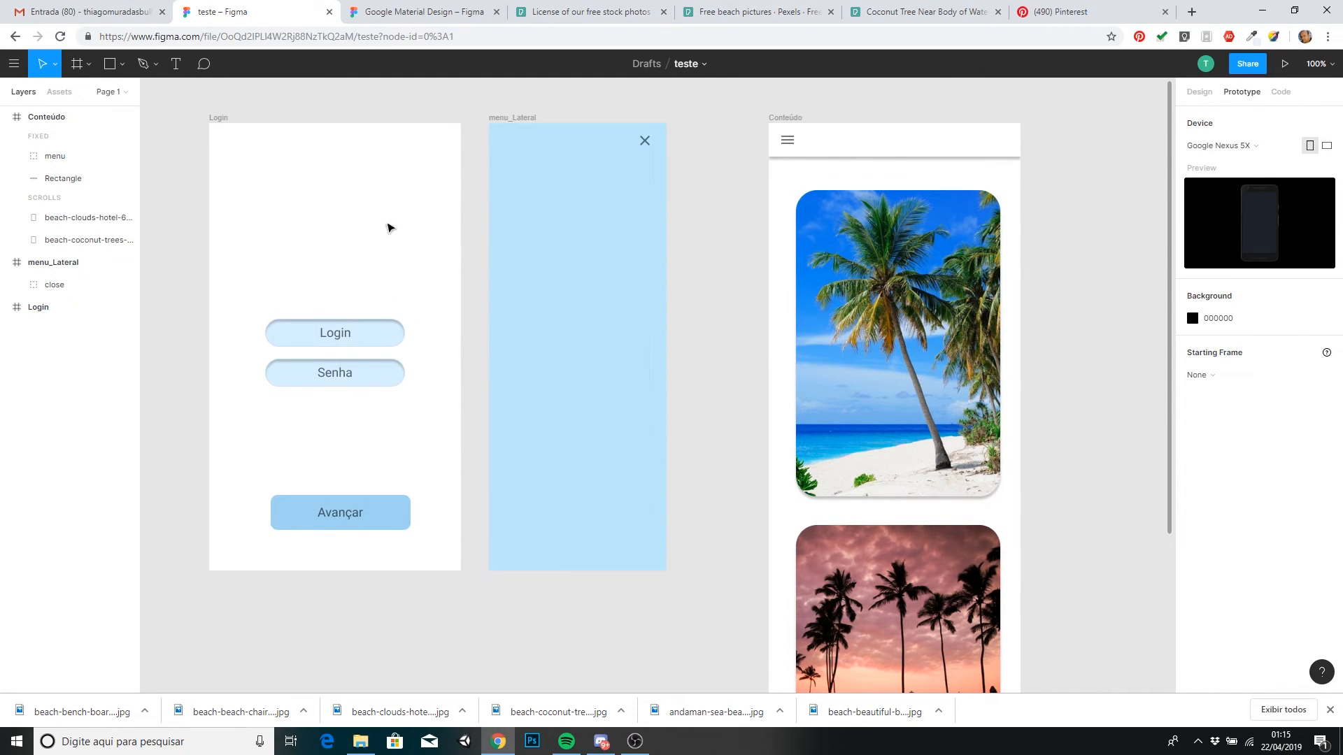
left_click(42, 309)
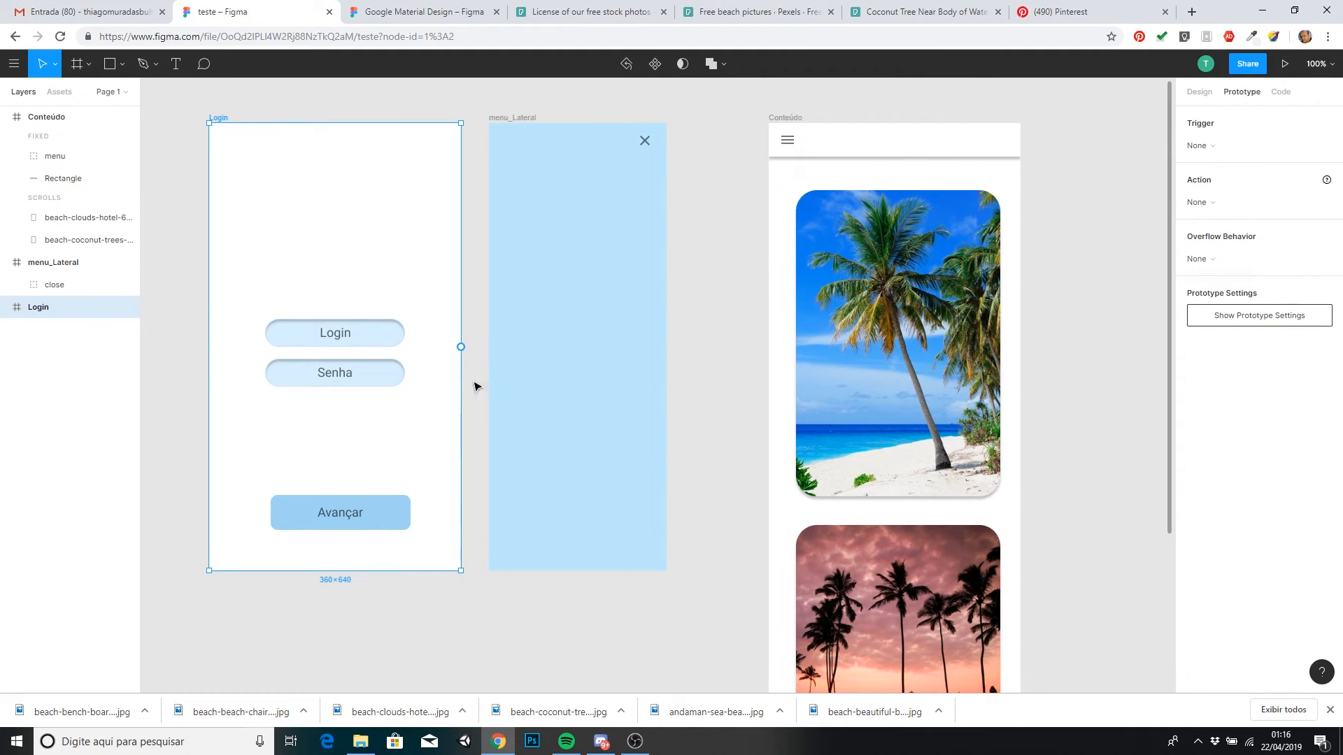
left_click_drag(462, 348, 818, 415)
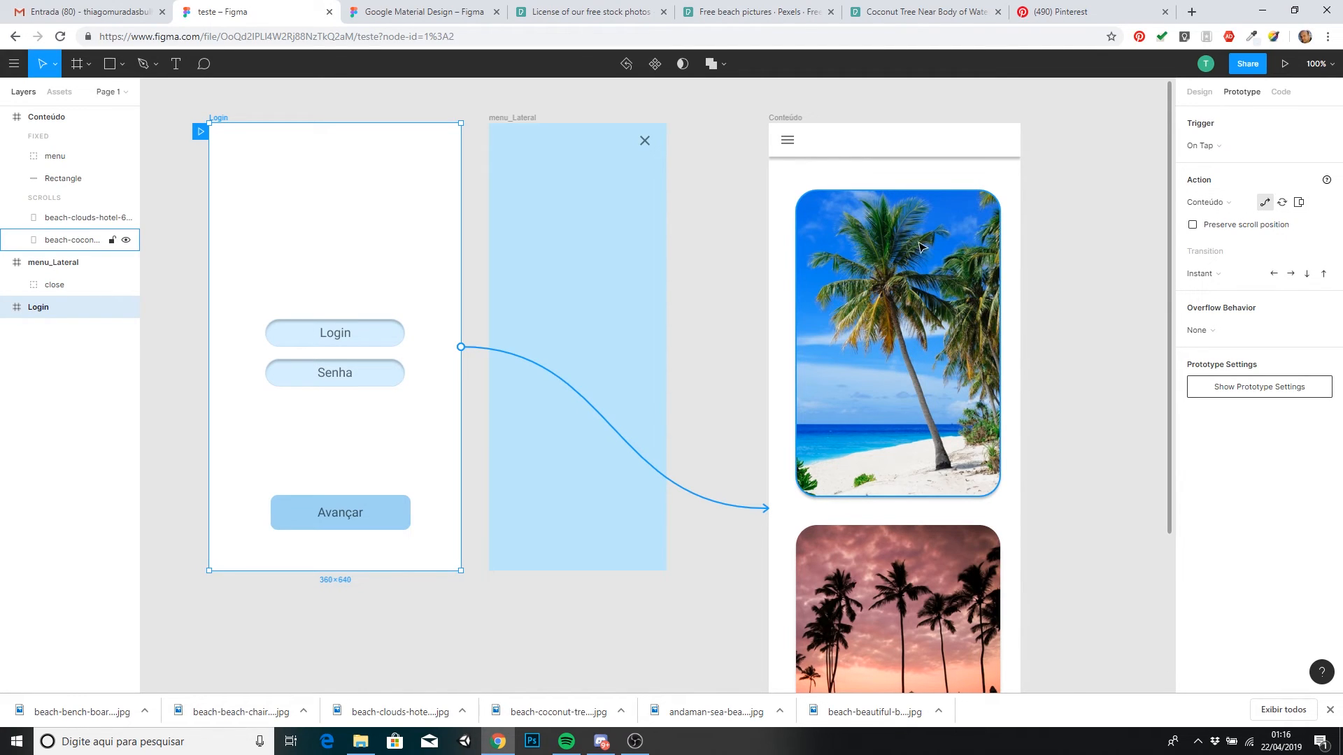
- Link the menu icon in the Conteúdo header to the menu_Lateral frame with an On Tap trigger
left_click(56, 156)
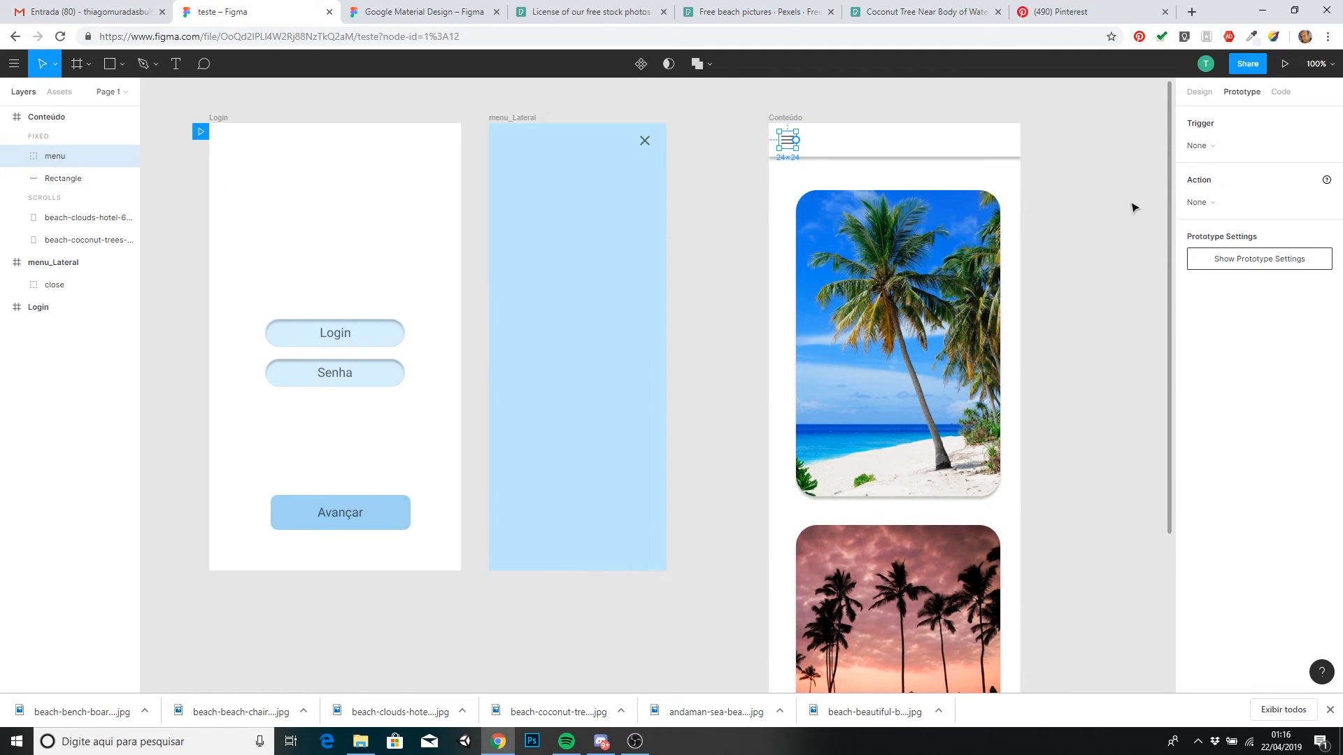
left_click(1219, 148)
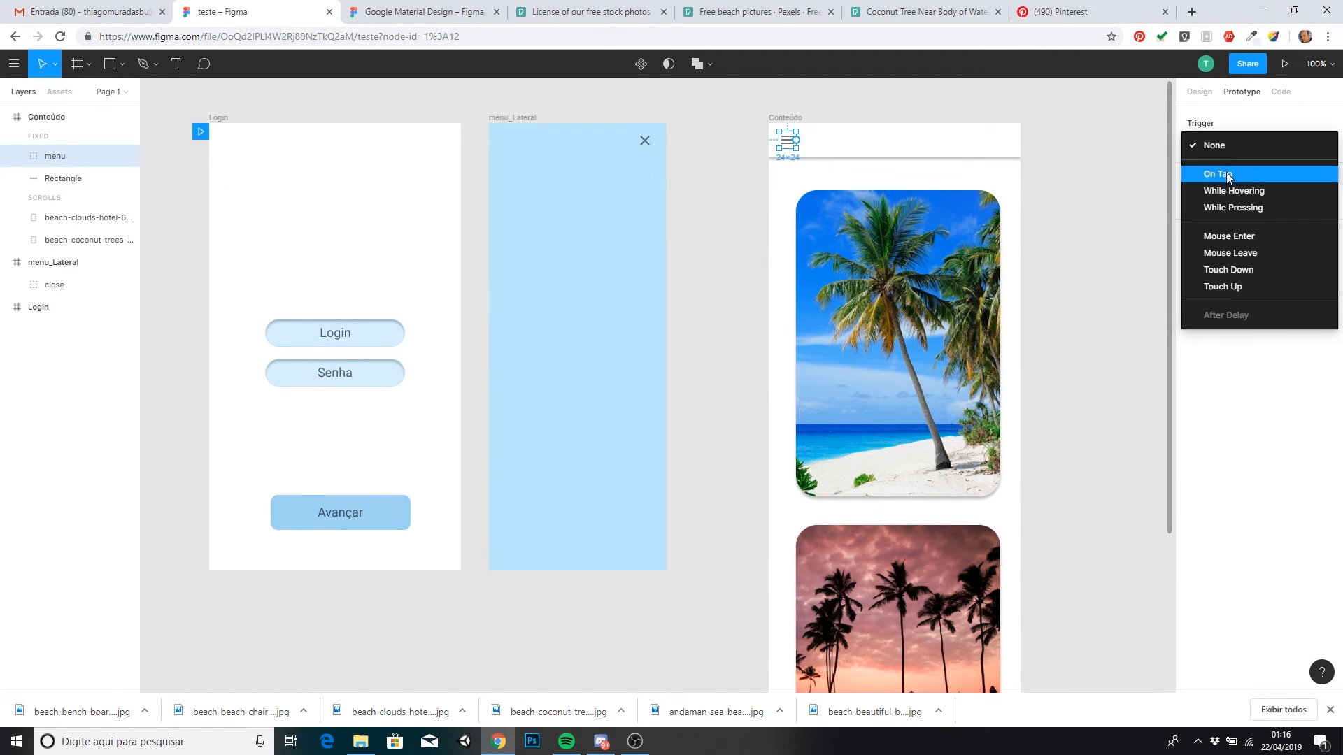
left_click(1229, 174)
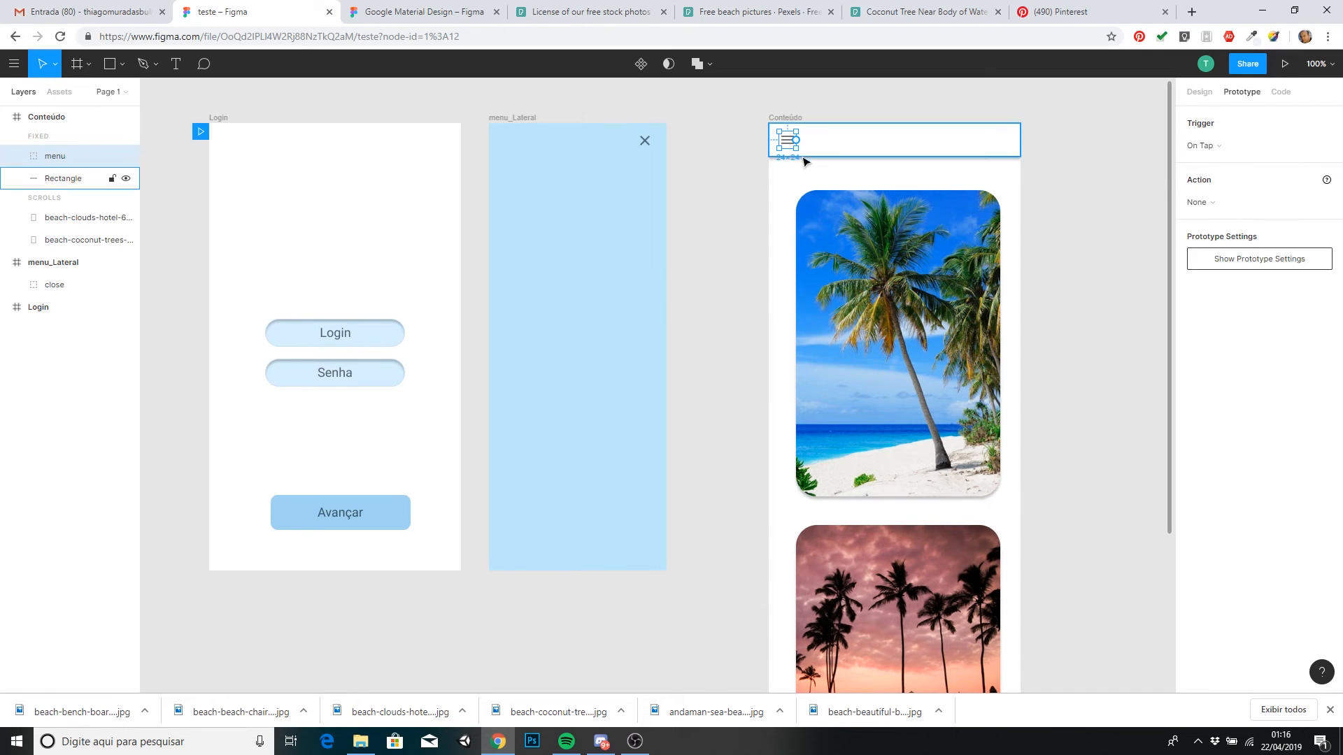
left_click_drag(797, 141, 661, 278)
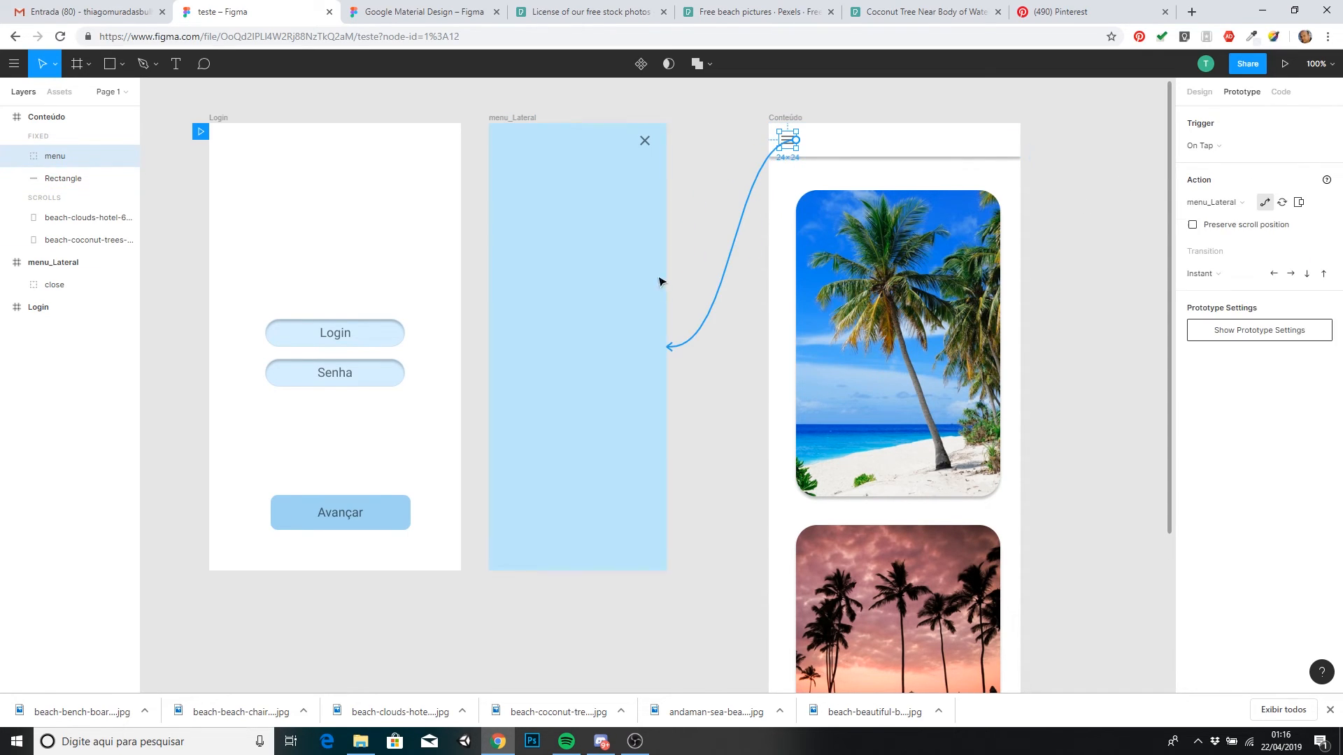
left_click(595, 297)
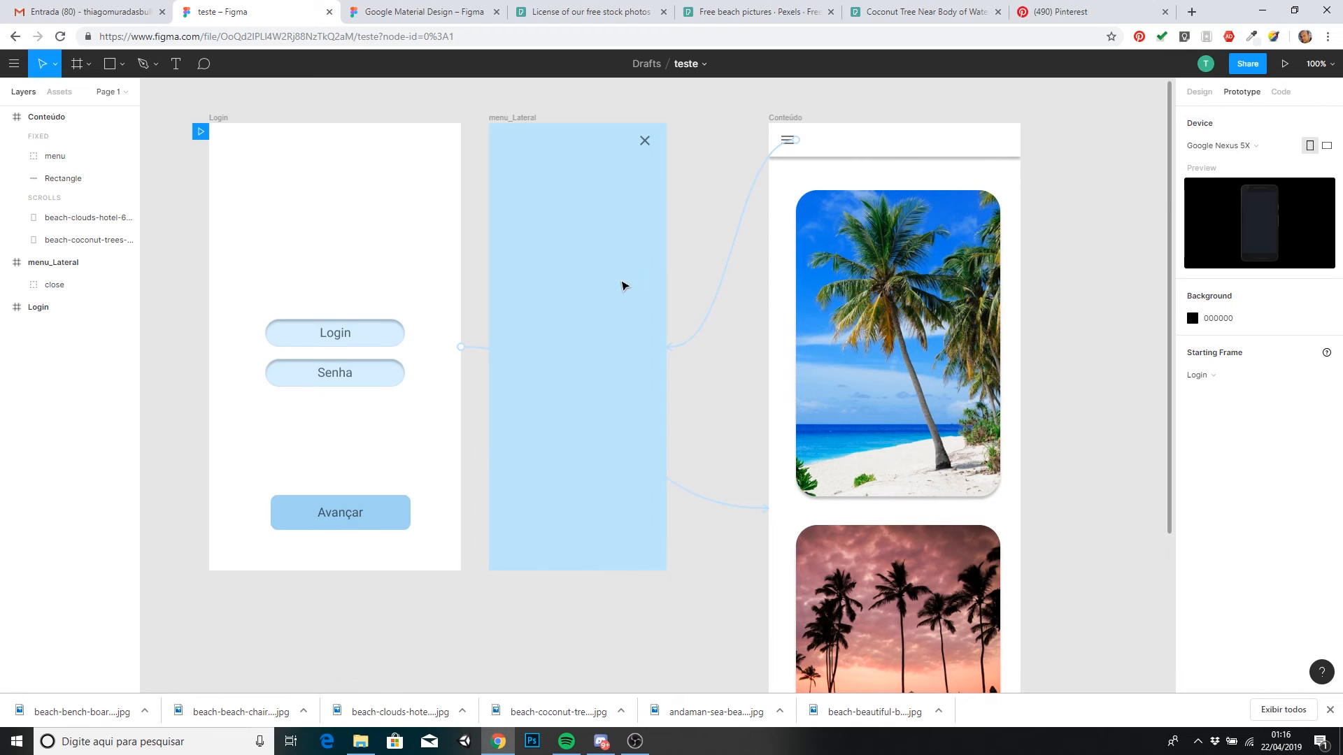
- Make the menu icon's link open menu_Lateral as an overlay positioned Top Left that closes when clicking outside
left_click(787, 140)
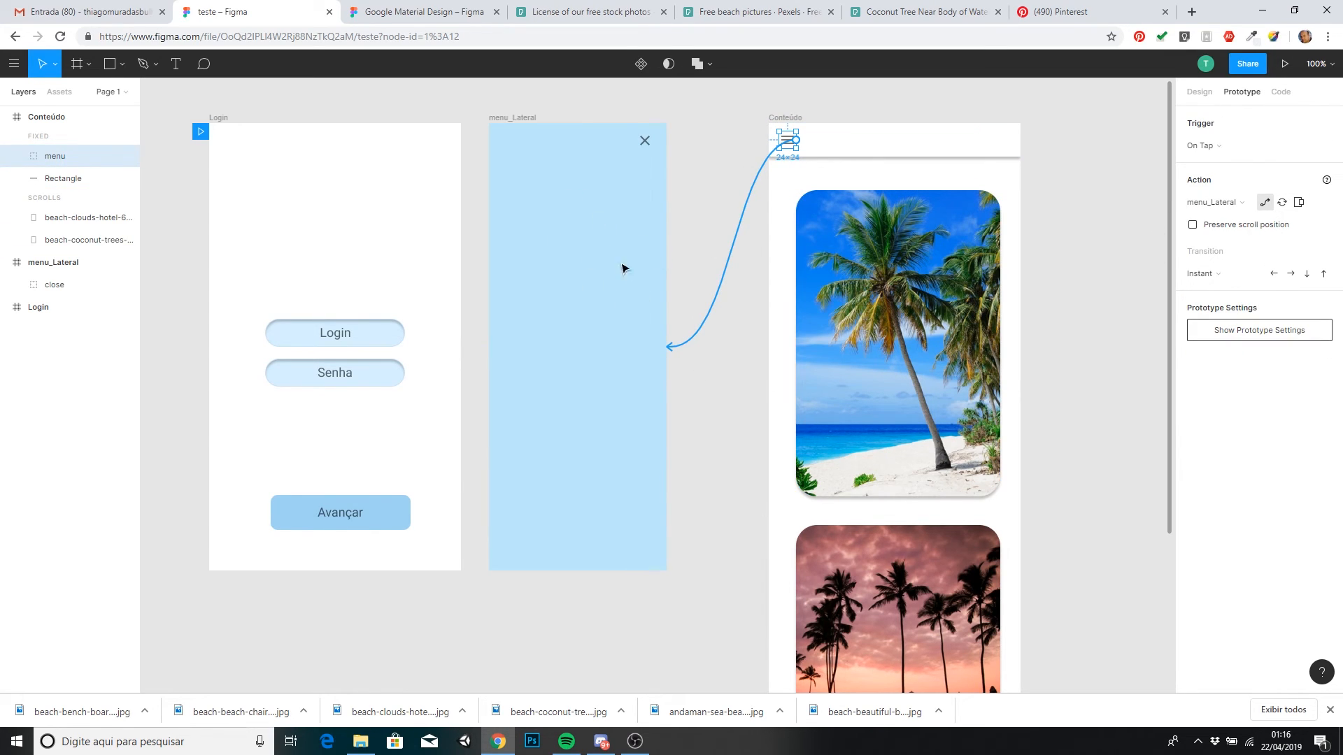
left_click(1299, 204)
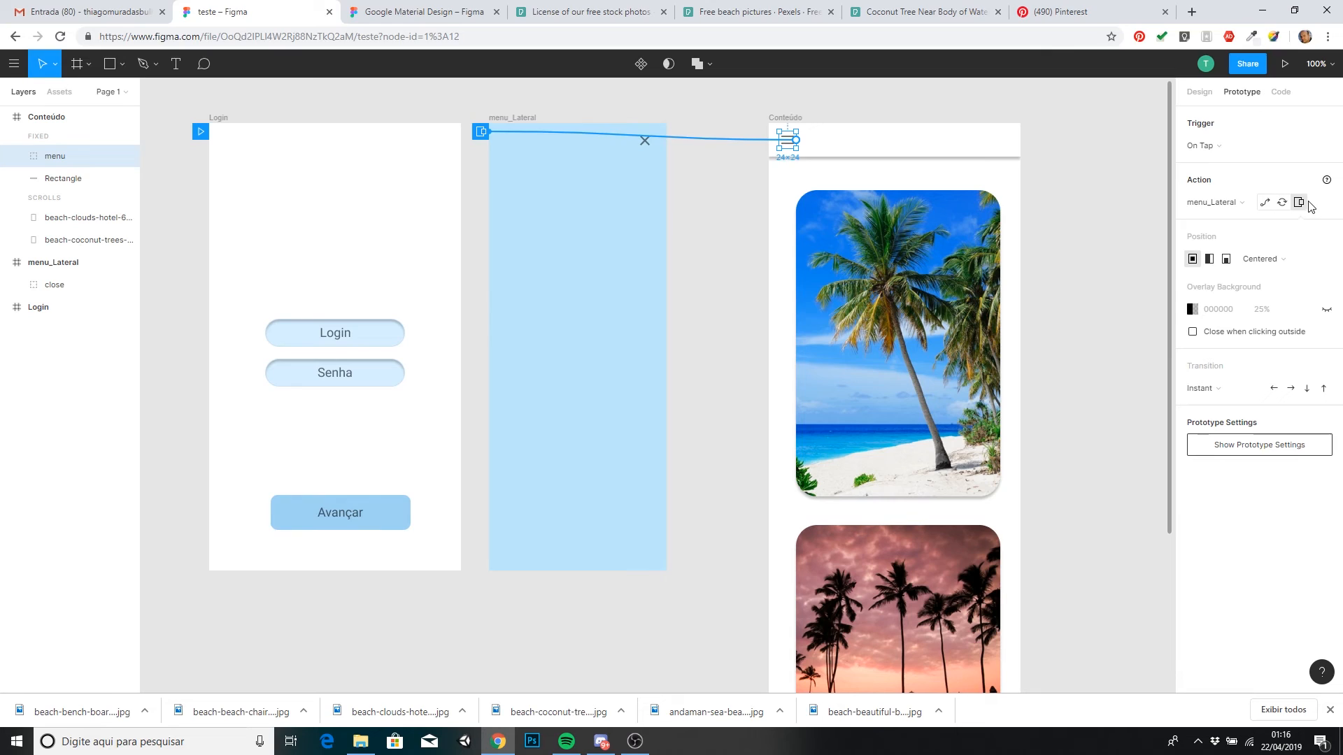
left_click(1209, 260)
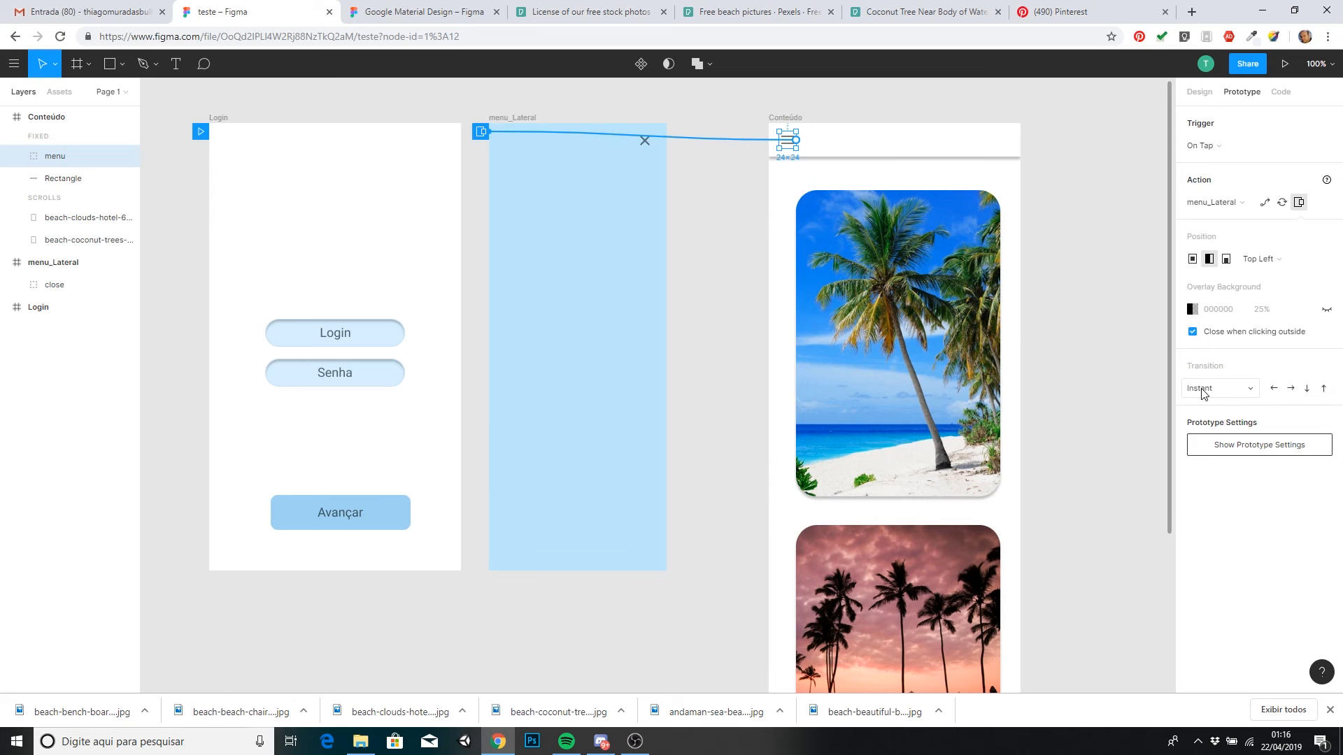
- Set the menu_Lateral overlay's transition to Move In with a rightward direction
left_click(1233, 390)
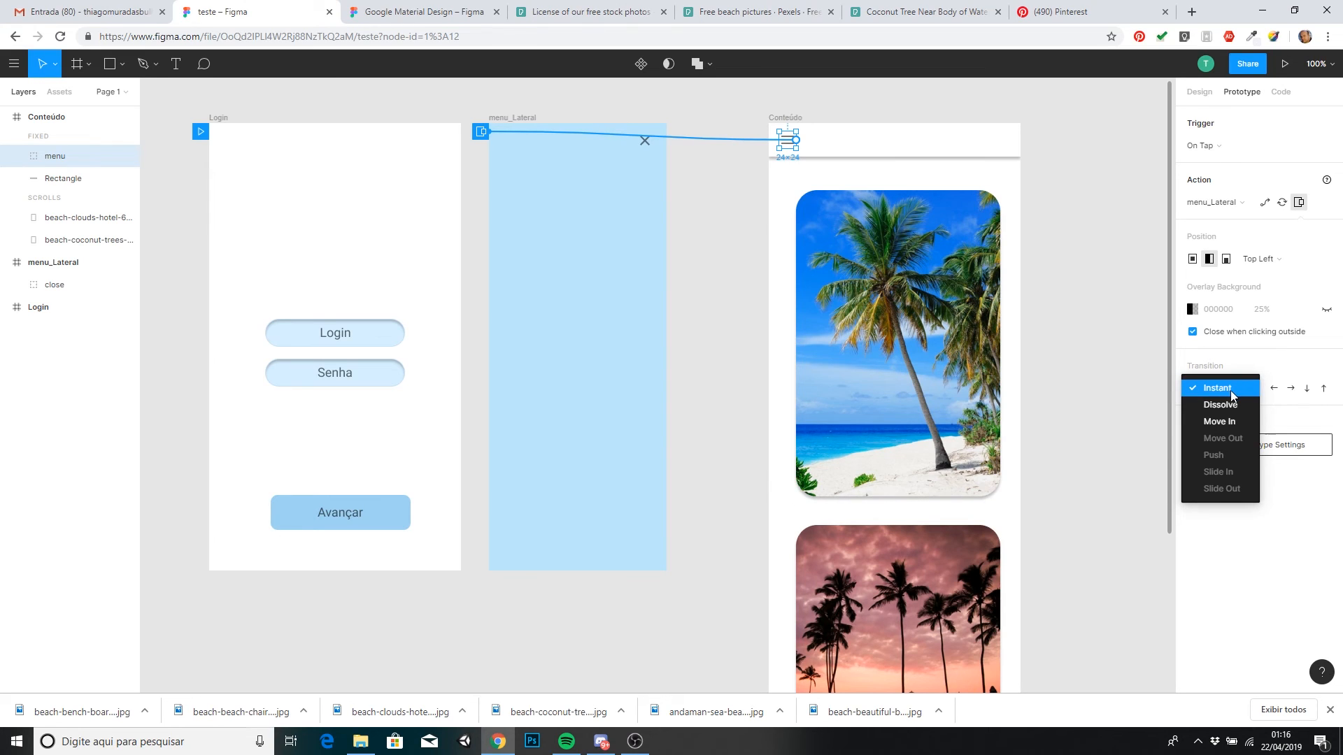
left_click(1234, 421)
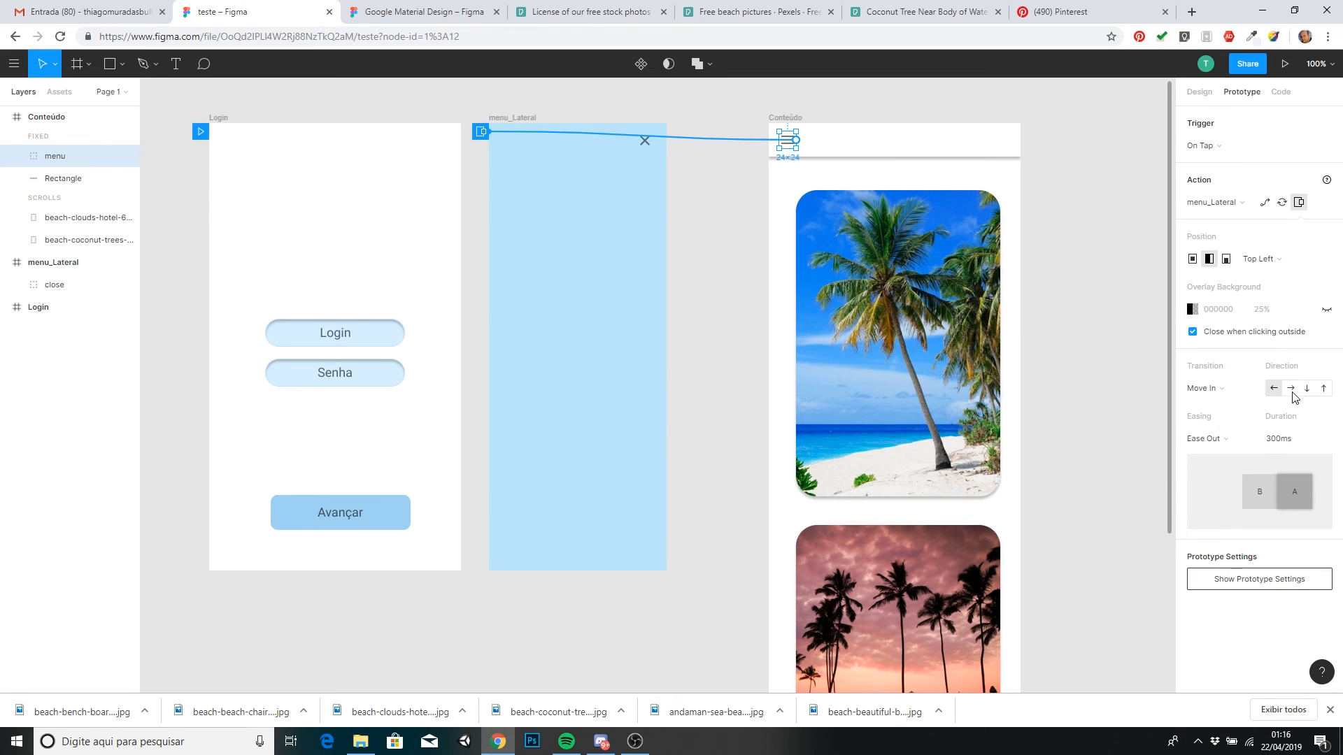
left_click(1292, 389)
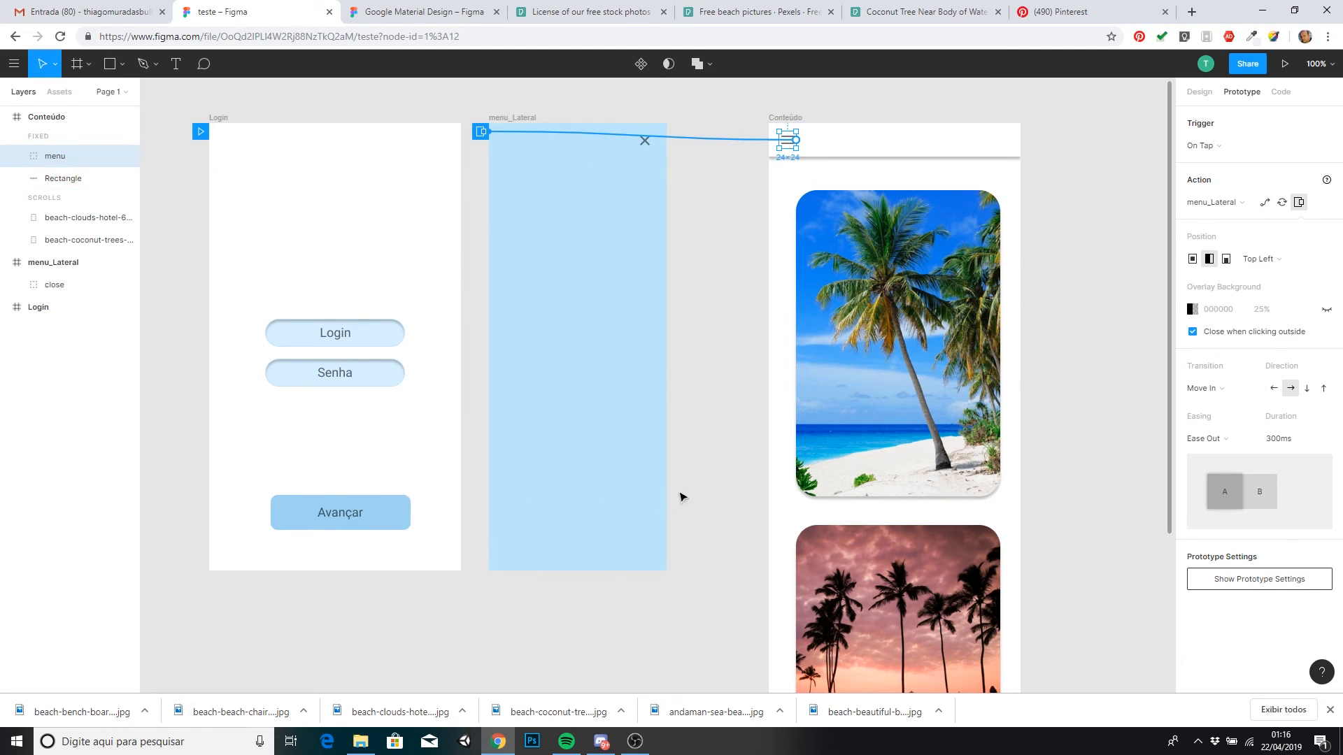
- Present the prototype and test it from Login through scrolling Conteúdo to opening the side menu and dismissing it from outside
left_click(261, 184)
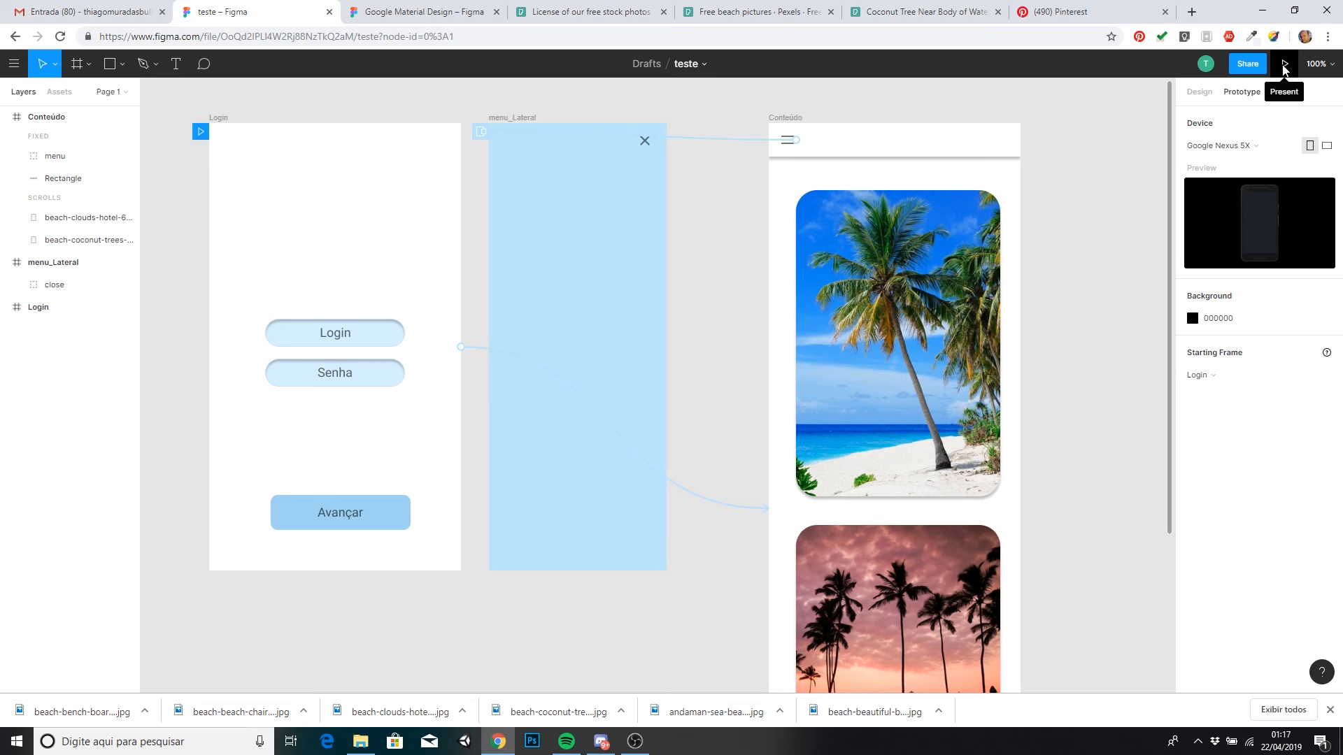
left_click(1284, 64)
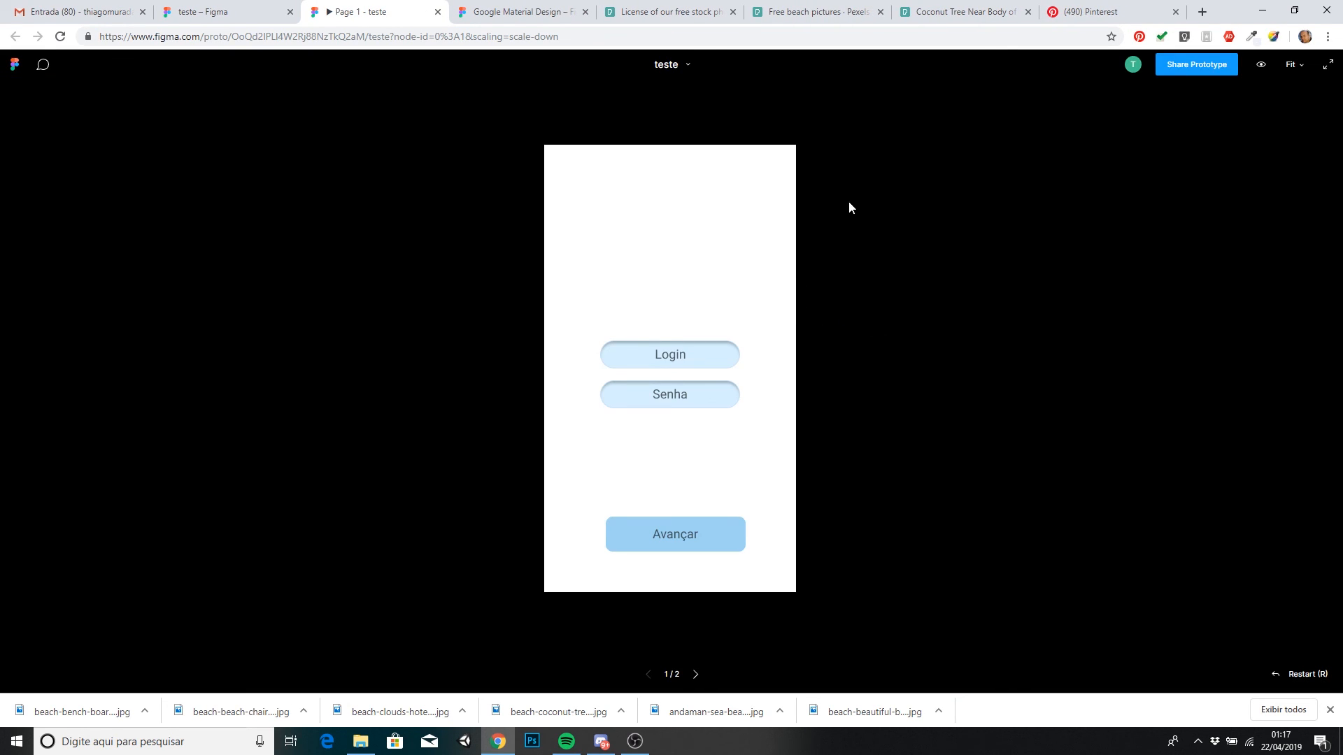
left_click(724, 277)
left_click_drag(694, 508, 686, 231)
left_click_drag(687, 318, 699, 545)
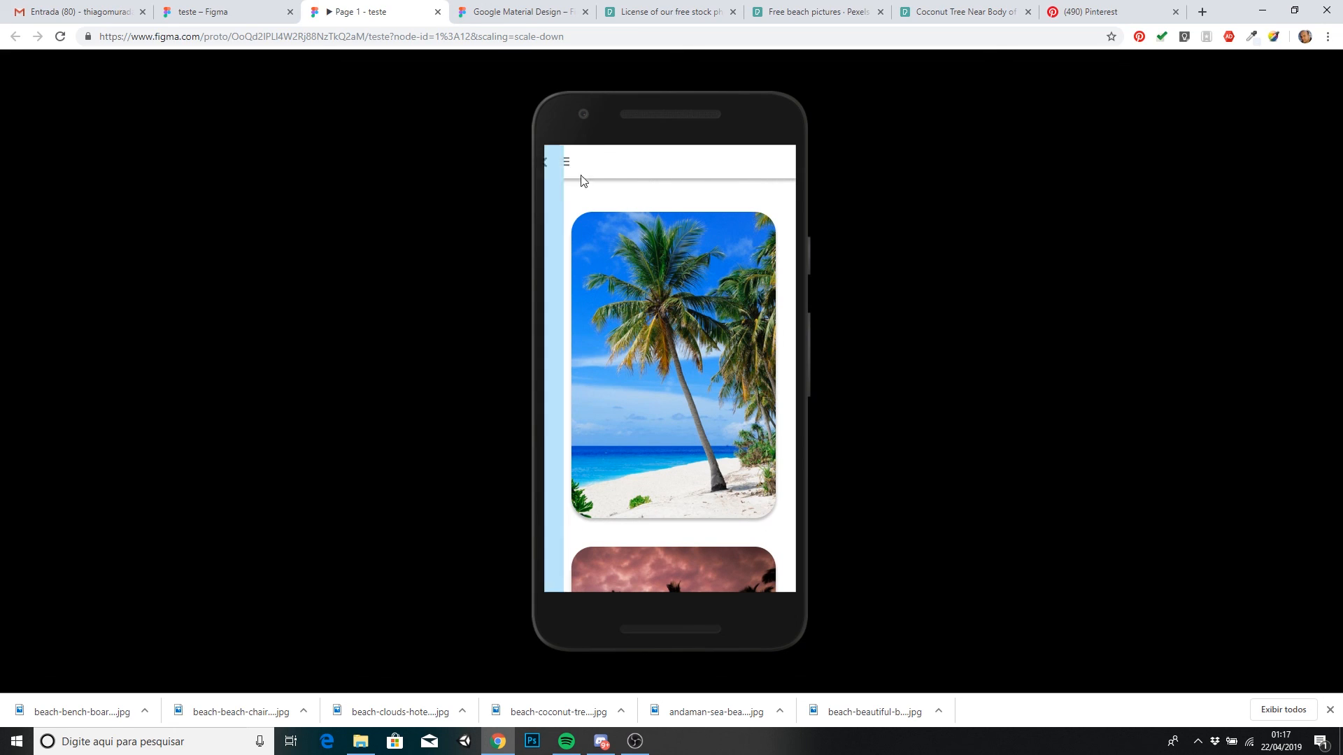
left_click(566, 170)
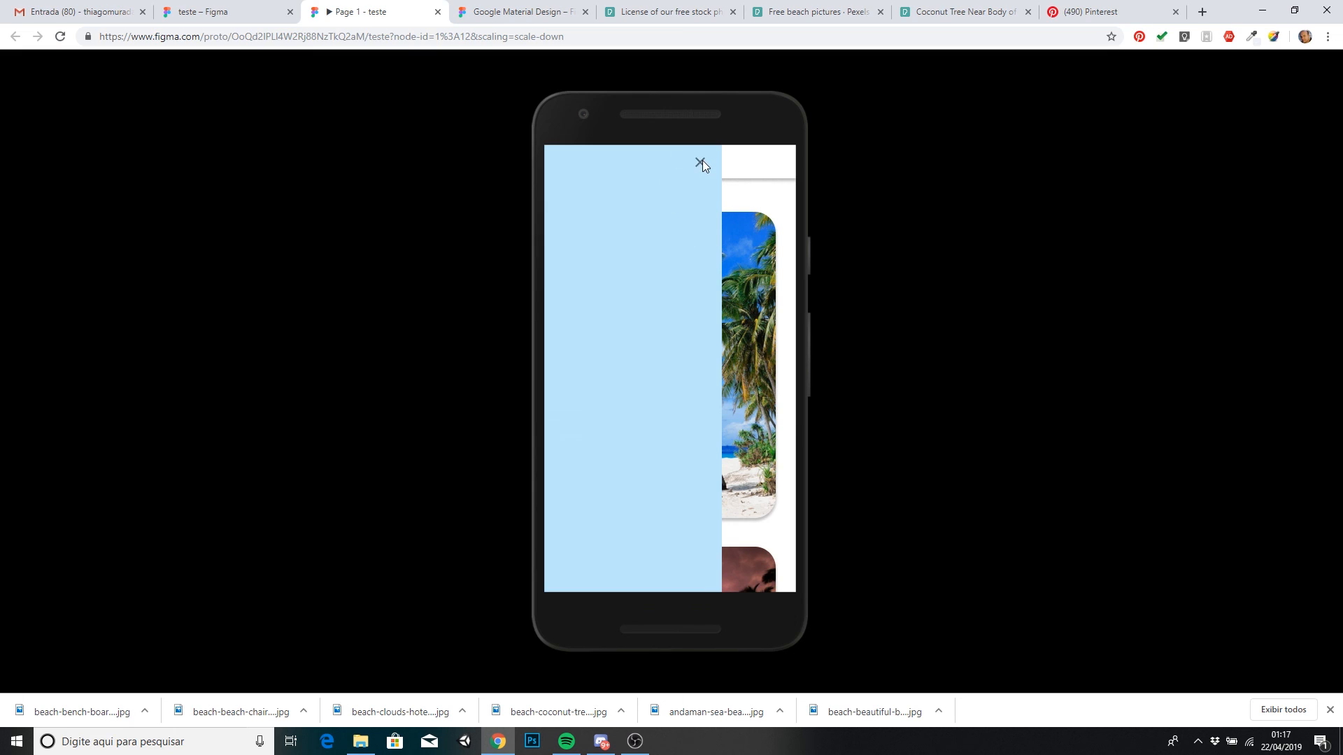
left_click(752, 231)
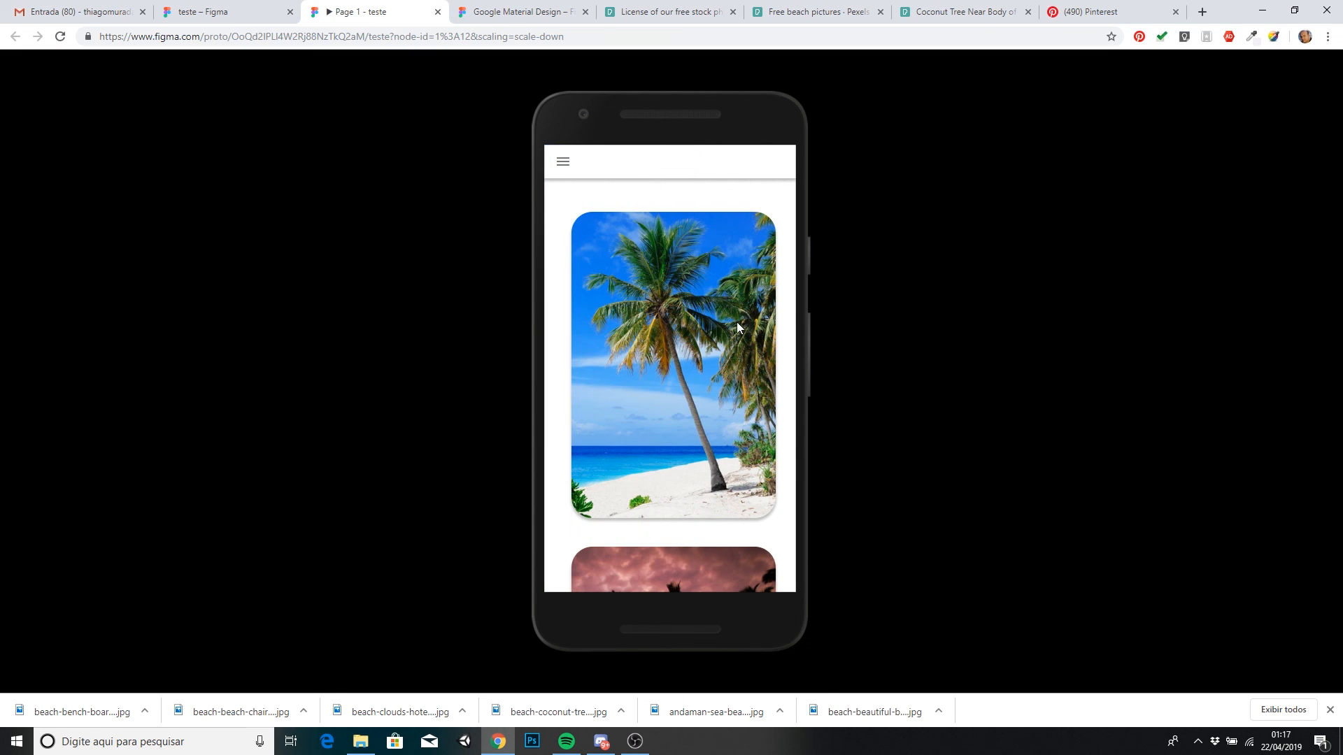